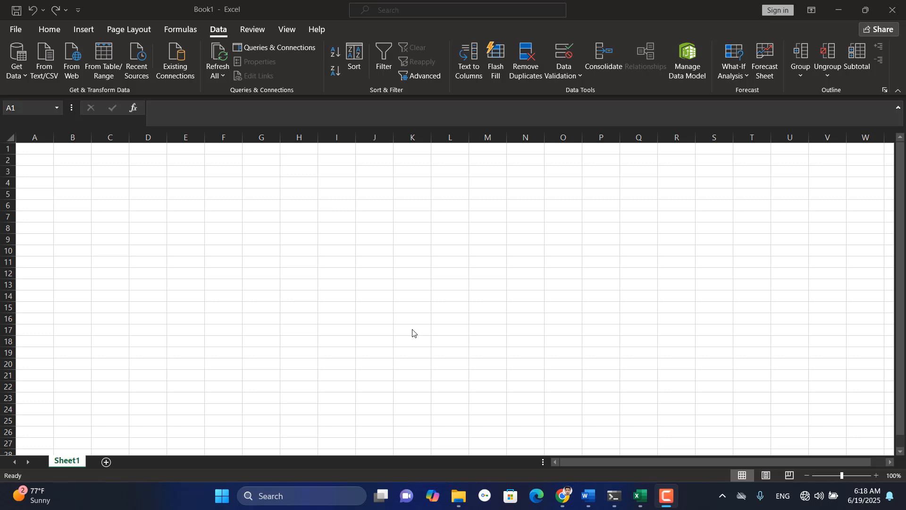
- Get data from an Excel workbook, choosing ForJoining.xlsx in the Desktop folder as the source file
{"action": "left_click", "coordinate": [219, 29]}
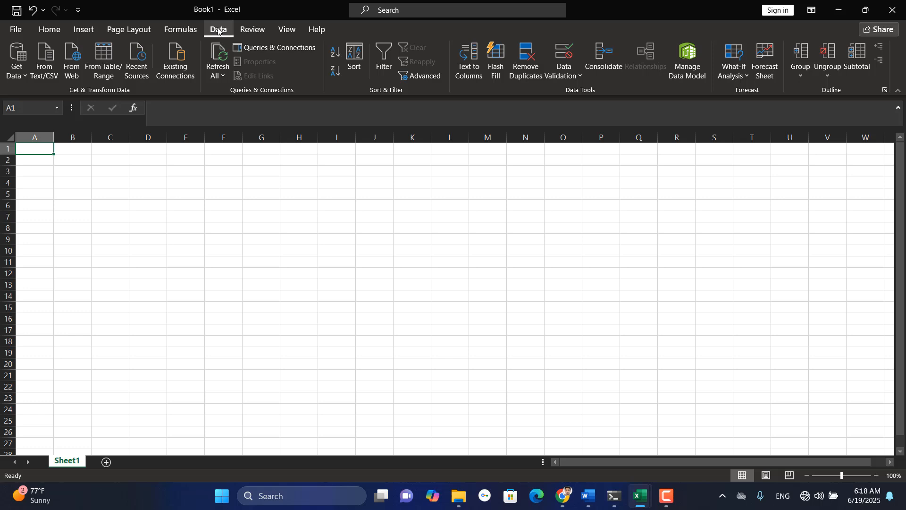
{"action": "left_click", "coordinate": [25, 72]}
{"action": "mouse_move", "coordinate": [95, 95]}
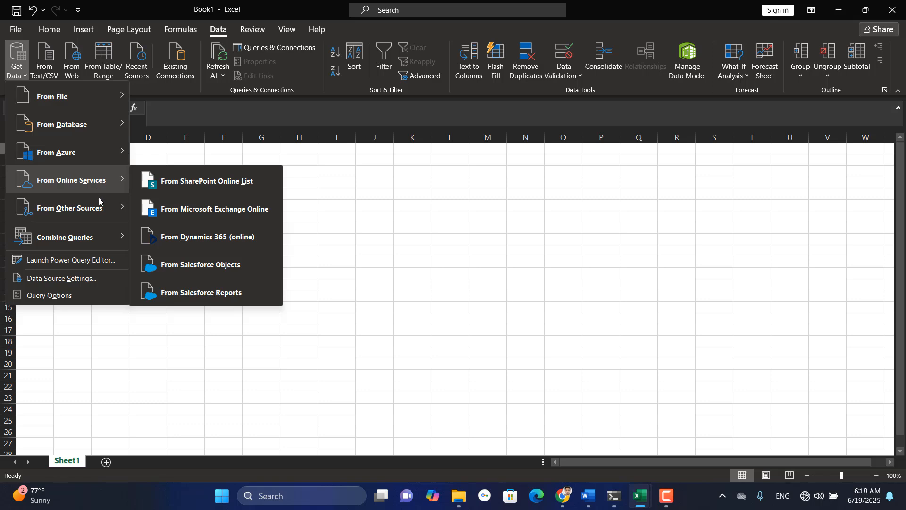
{"action": "mouse_move", "coordinate": [99, 204]}
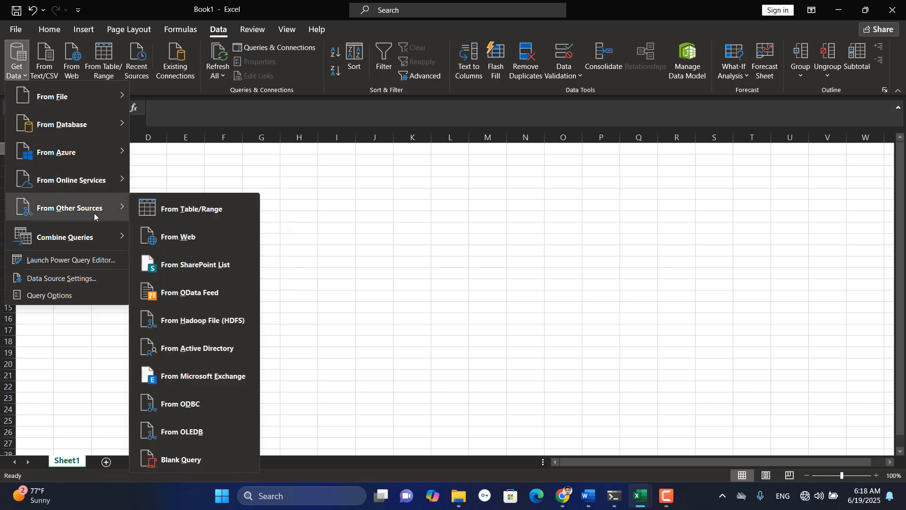
{"action": "mouse_move", "coordinate": [93, 239]}
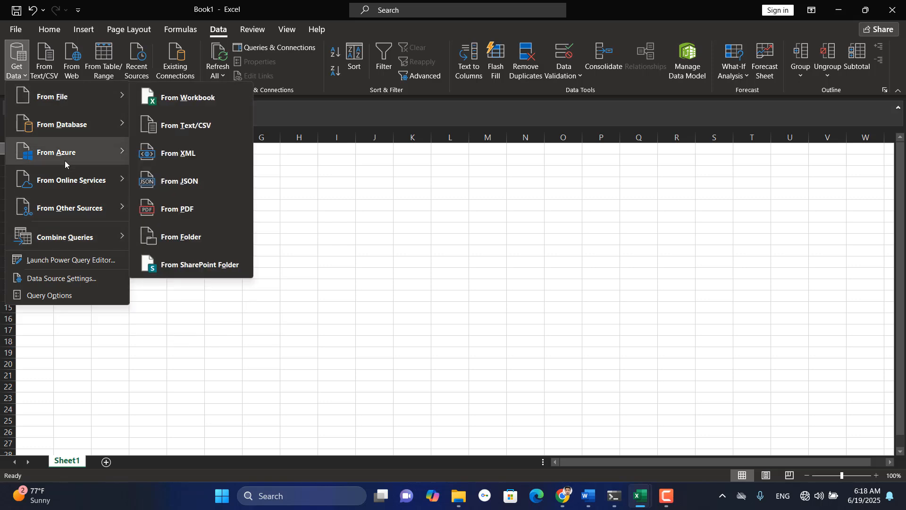
{"action": "mouse_move", "coordinate": [73, 188]}
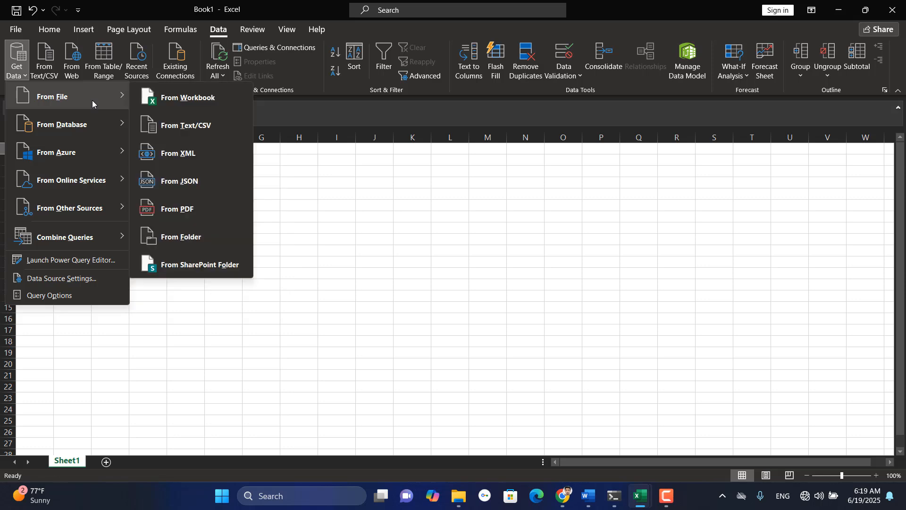
{"action": "left_click", "coordinate": [184, 98]}
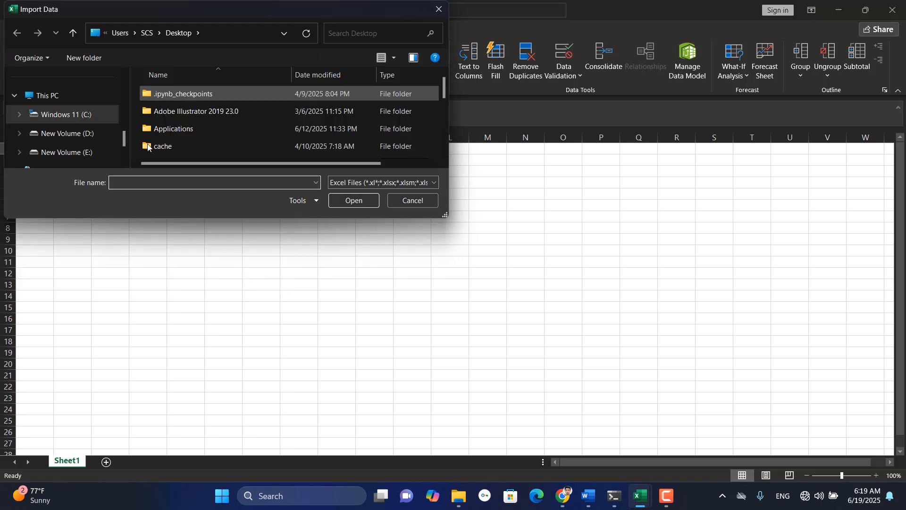
{"action": "scroll", "coordinate": [72, 137], "scroll_direction": "up", "scroll_amount": 5}
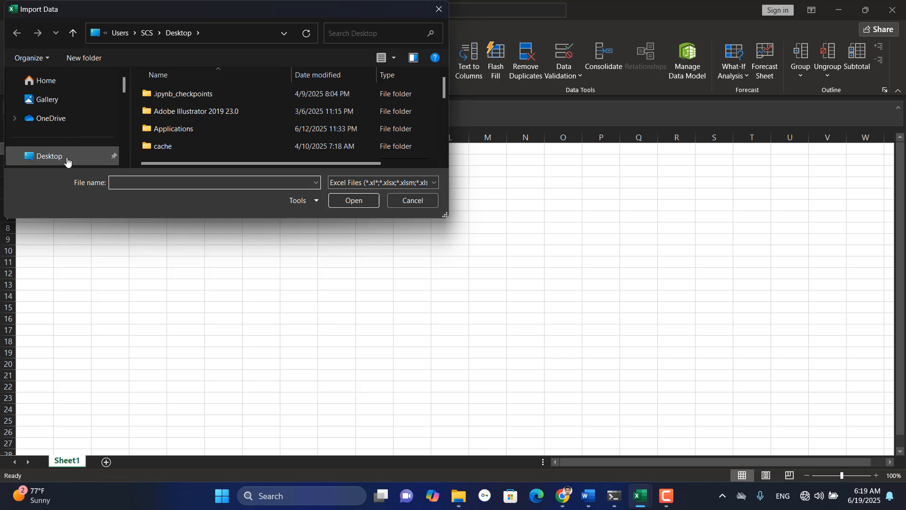
{"action": "left_click", "coordinate": [68, 161]}
{"action": "left_click", "coordinate": [144, 185]}
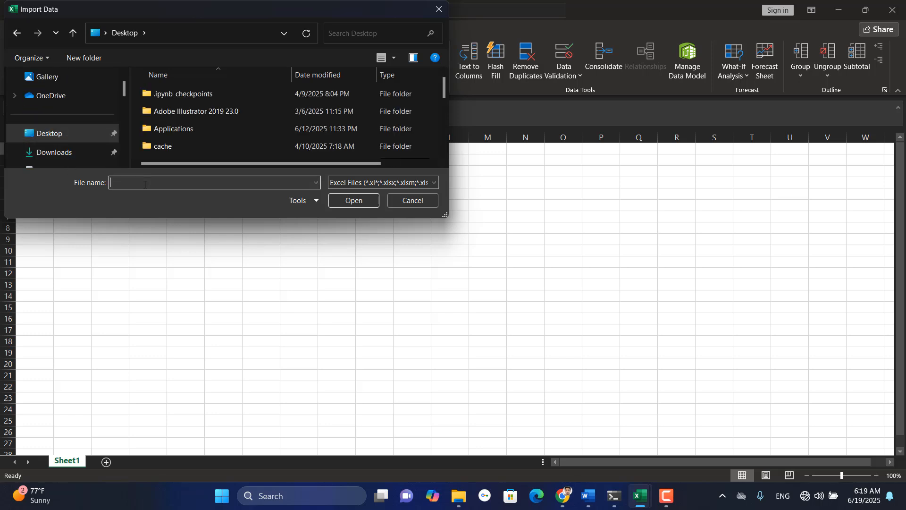
{"action": "type", "text": "for"}
{"action": "key", "text": "Down"}
{"action": "key", "text": "Return"}
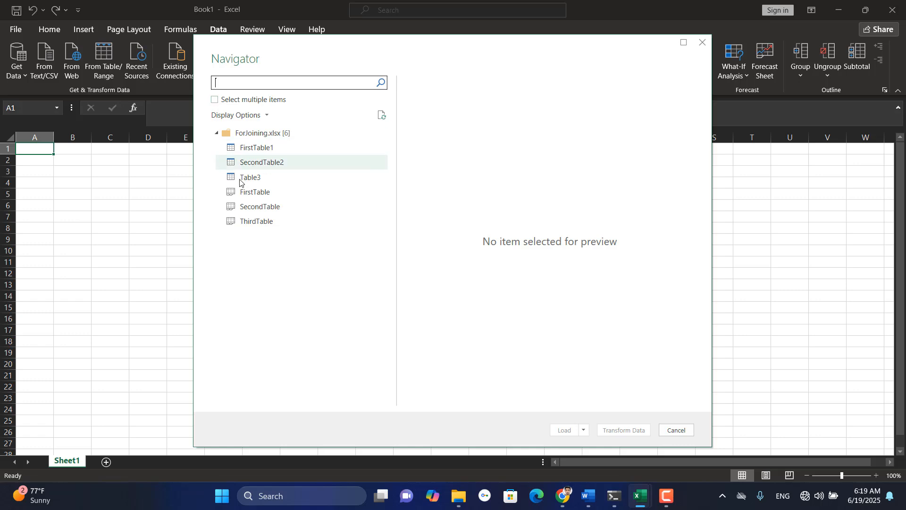
- Enable selecting multiple items, select FirstTable1 and open it for transformation in Power Query Editor
{"action": "left_click", "coordinate": [215, 100]}
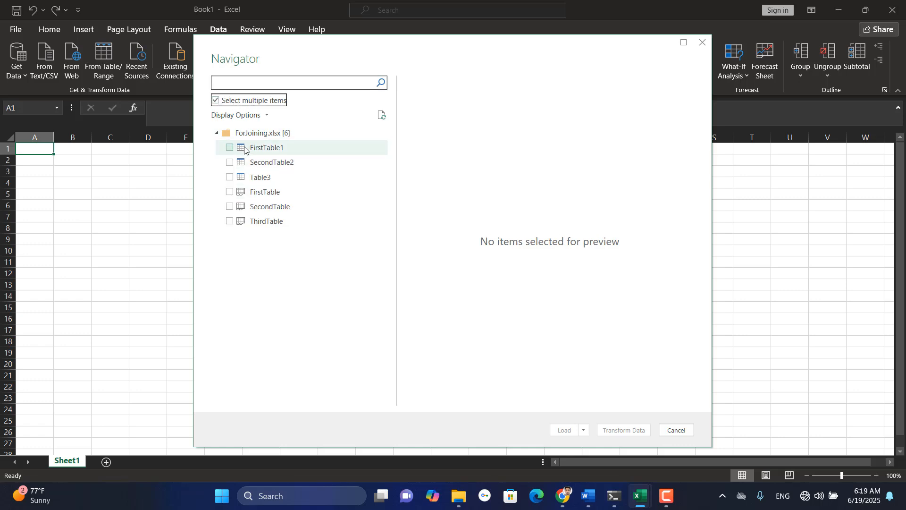
{"action": "left_click", "coordinate": [230, 148]}
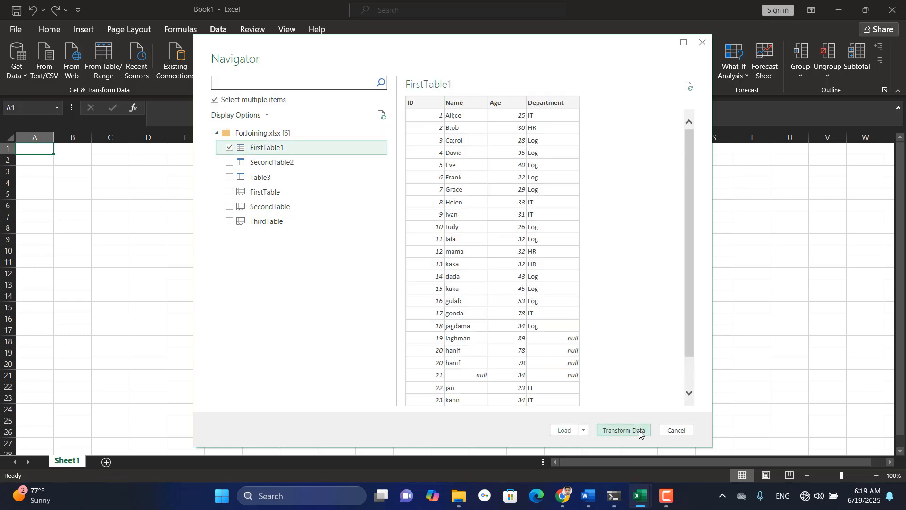
{"action": "left_click", "coordinate": [639, 431]}
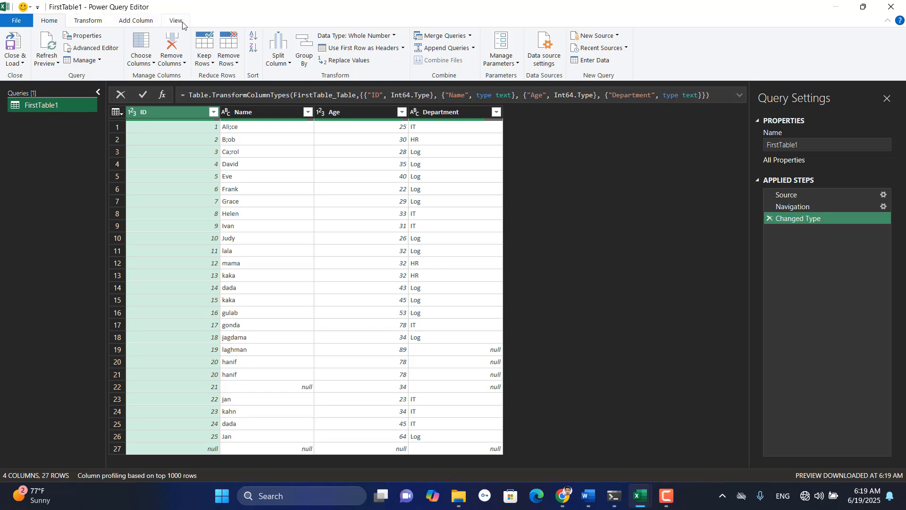
- Close the query editor and load FirstTable1 as a table into a new worksheet
{"action": "left_click", "coordinate": [23, 64]}
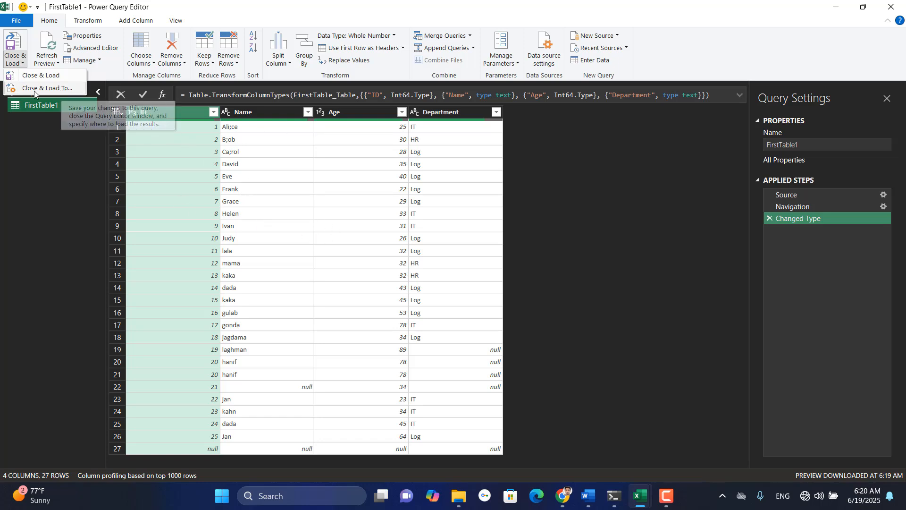
{"action": "left_click", "coordinate": [64, 90]}
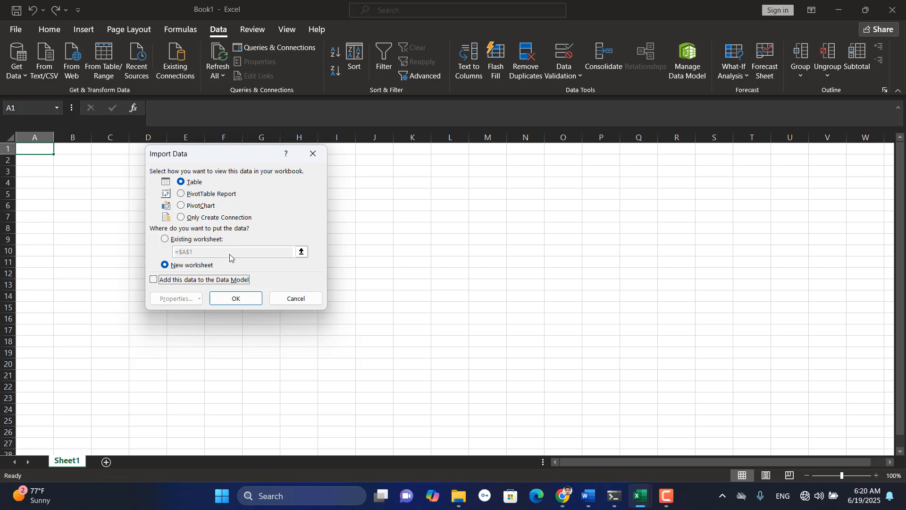
{"action": "left_click", "coordinate": [249, 303]}
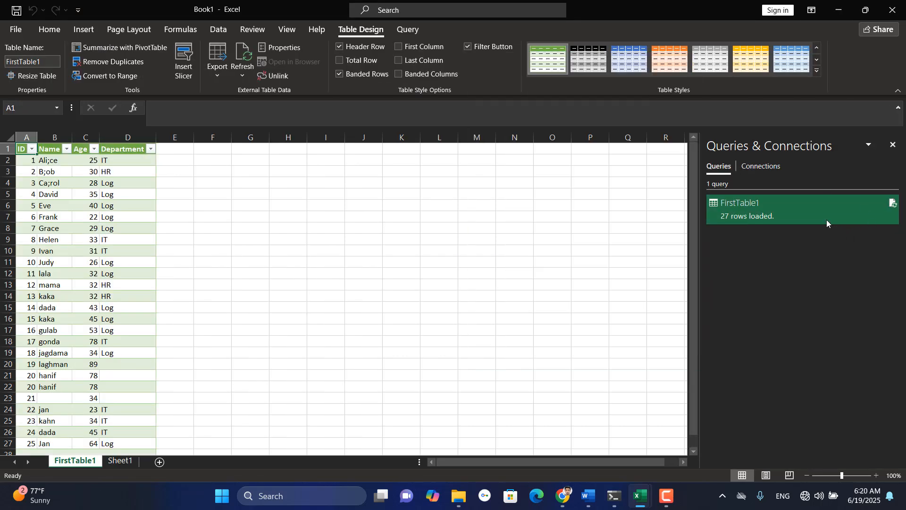
- Reopen the FirstTable1 query from the workbook's queries, check the available load options, and close and load it
{"action": "mouse_move", "coordinate": [811, 211]}
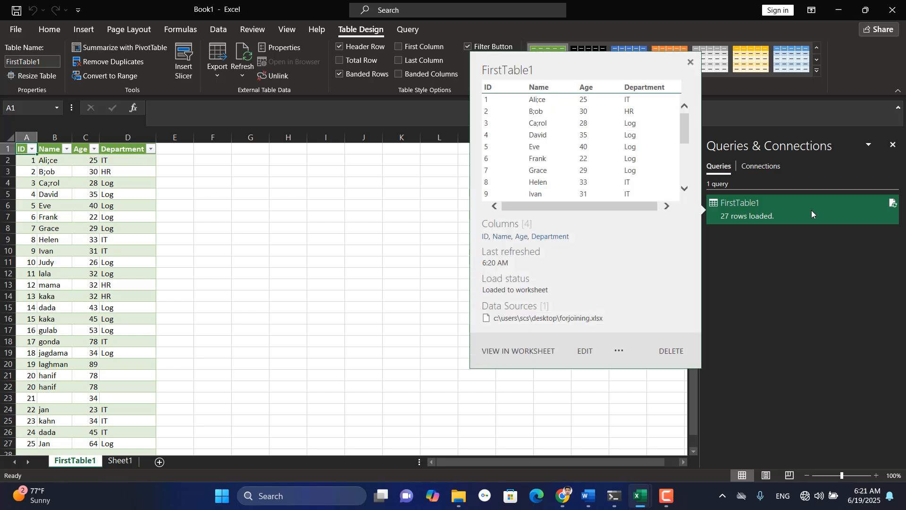
{"action": "double_click", "coordinate": [812, 210]}
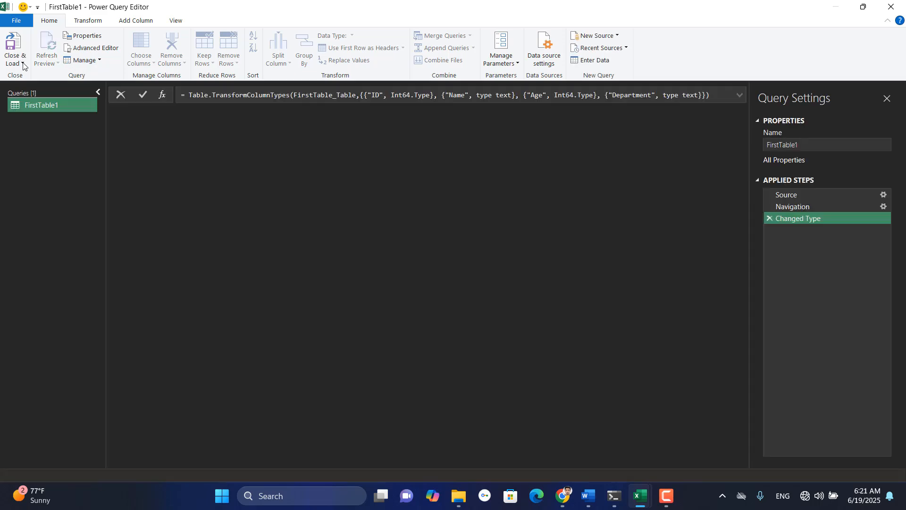
{"action": "left_click", "coordinate": [23, 65]}
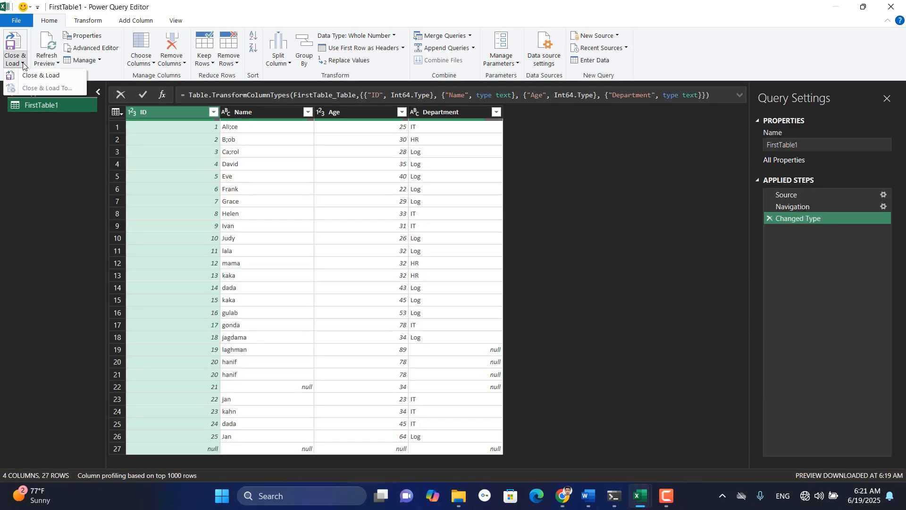
{"action": "left_click", "coordinate": [44, 76]}
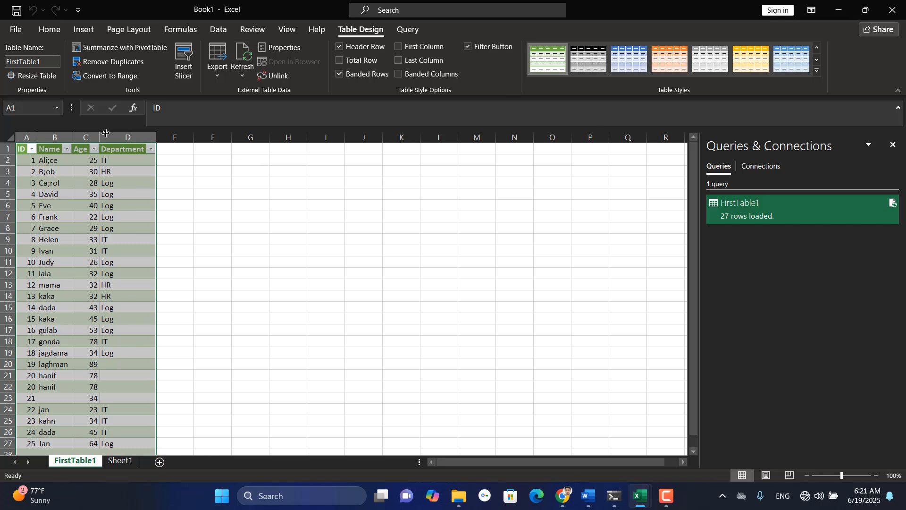
- Open FirstTable1 in Power Query Editor again, review the load and preview refresh options, and return to the worksheet
{"action": "double_click", "coordinate": [799, 204]}
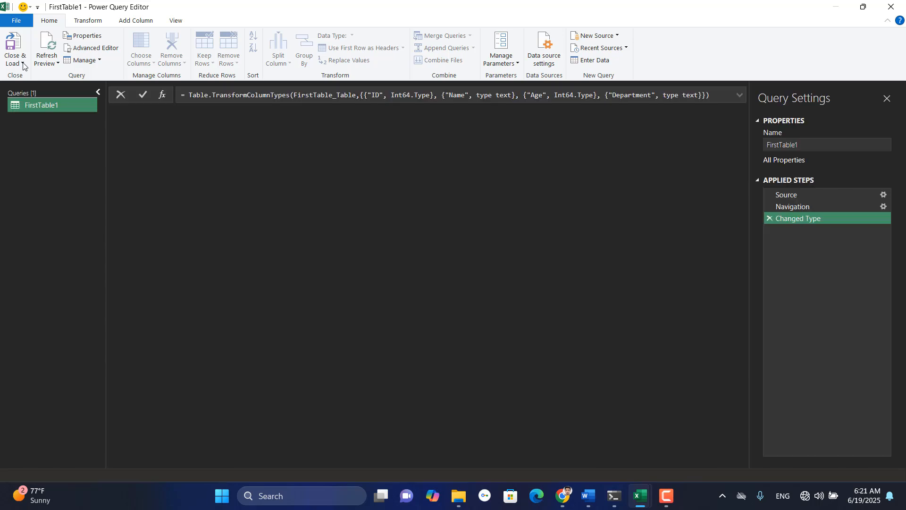
{"action": "left_click", "coordinate": [23, 64]}
{"action": "left_click", "coordinate": [23, 64]}
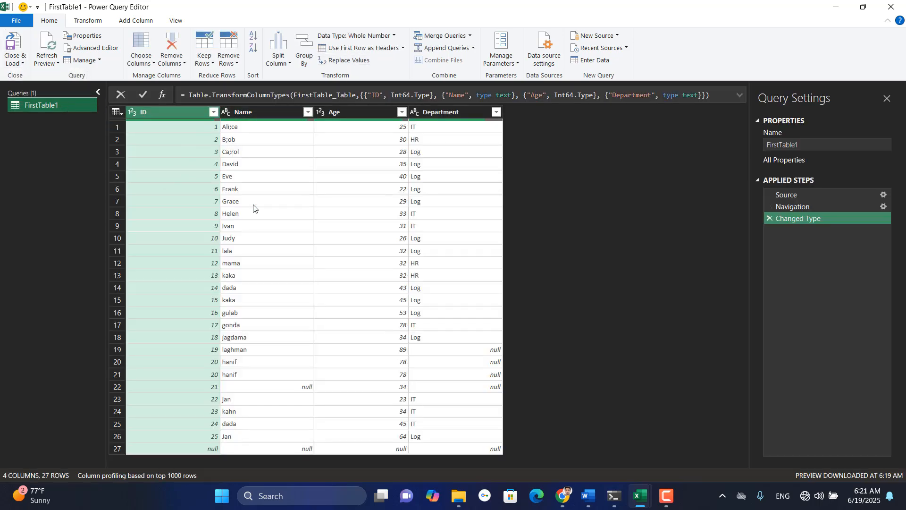
{"action": "left_click", "coordinate": [22, 65]}
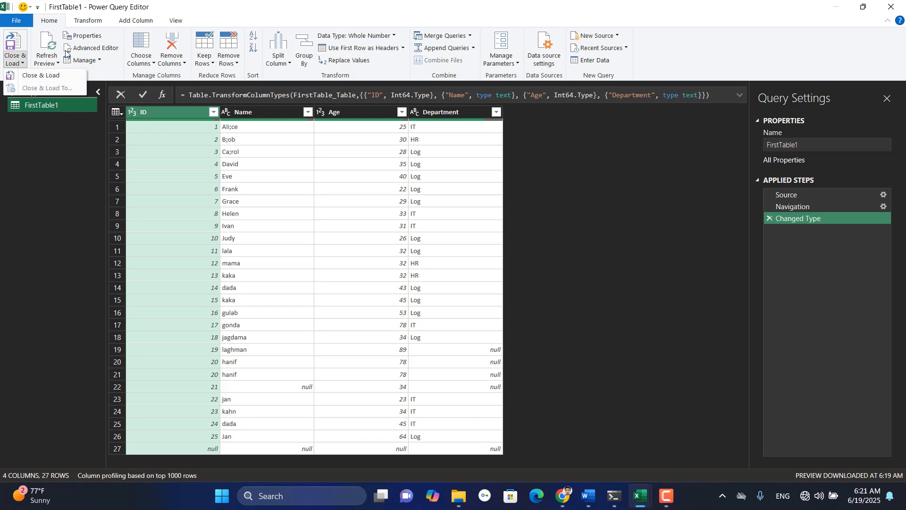
{"action": "left_click", "coordinate": [57, 64]}
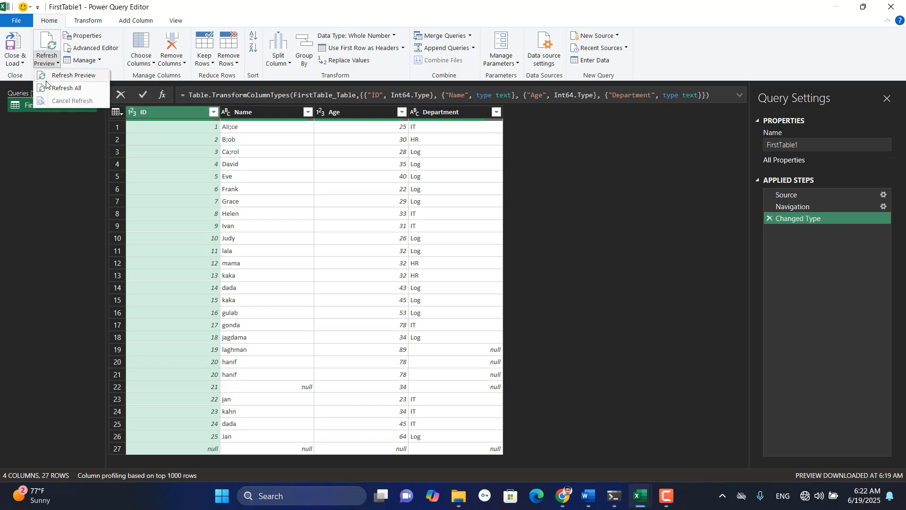
{"action": "left_click", "coordinate": [15, 45]}
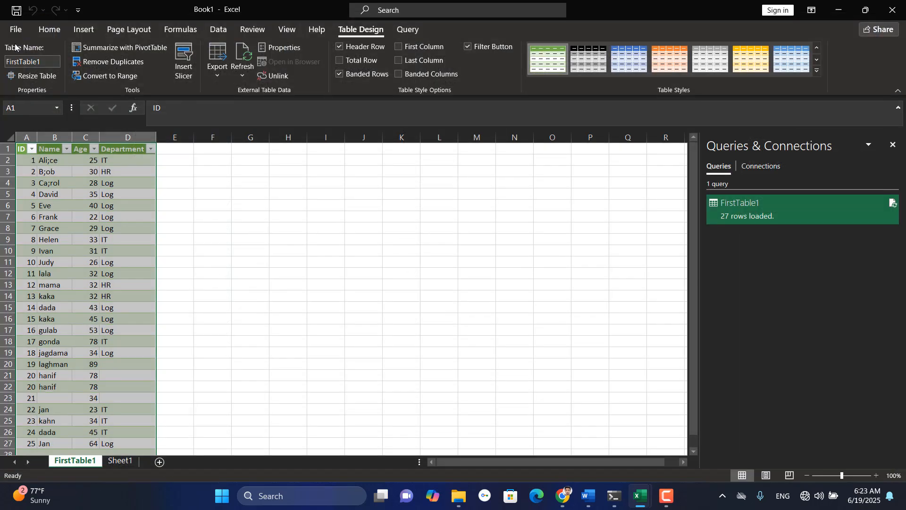
- Switch to the ForJoining.xlsx workbook and fill row 28 of FirstTable with ID 26, the person's name, age 56 and department Log
{"action": "mouse_move", "coordinate": [643, 507]}
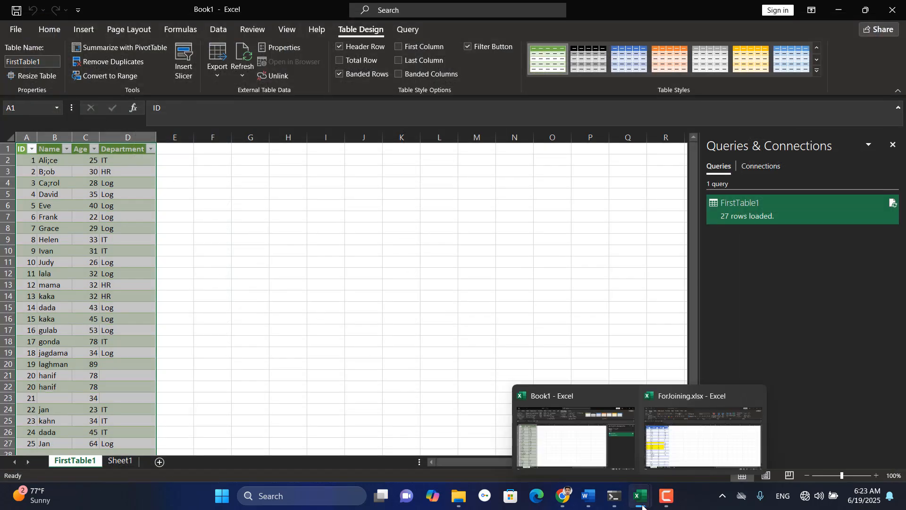
{"action": "left_click", "coordinate": [690, 458]}
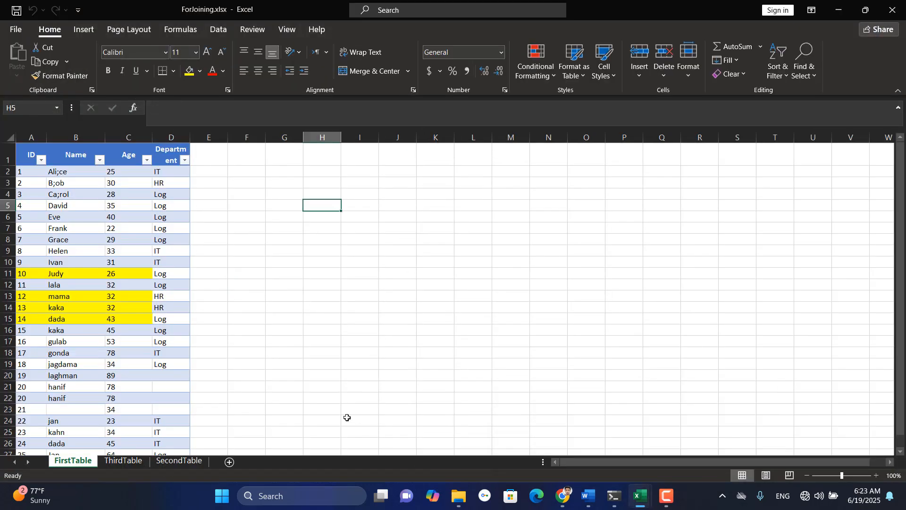
{"action": "scroll", "coordinate": [159, 395], "scroll_direction": "down", "scroll_amount": 12}
{"action": "scroll", "coordinate": [159, 394], "scroll_direction": "up", "scroll_amount": 10}
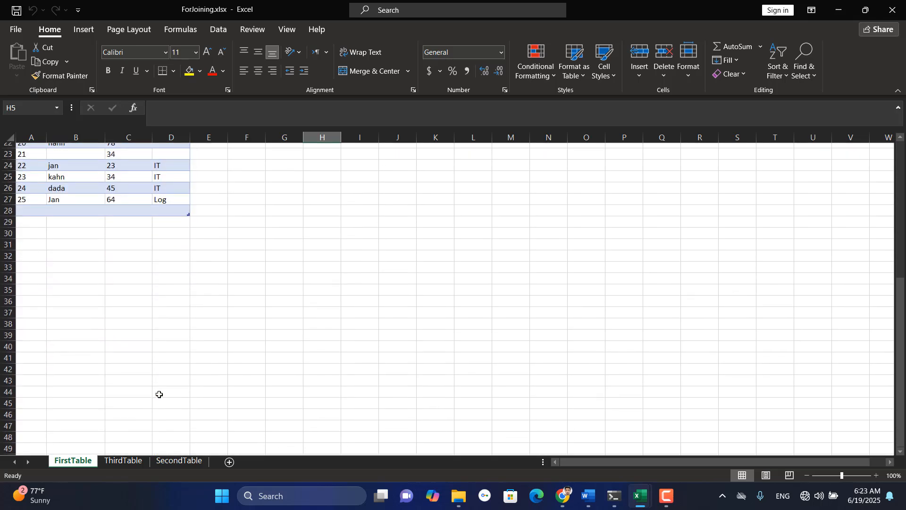
{"action": "left_click", "coordinate": [35, 379]}
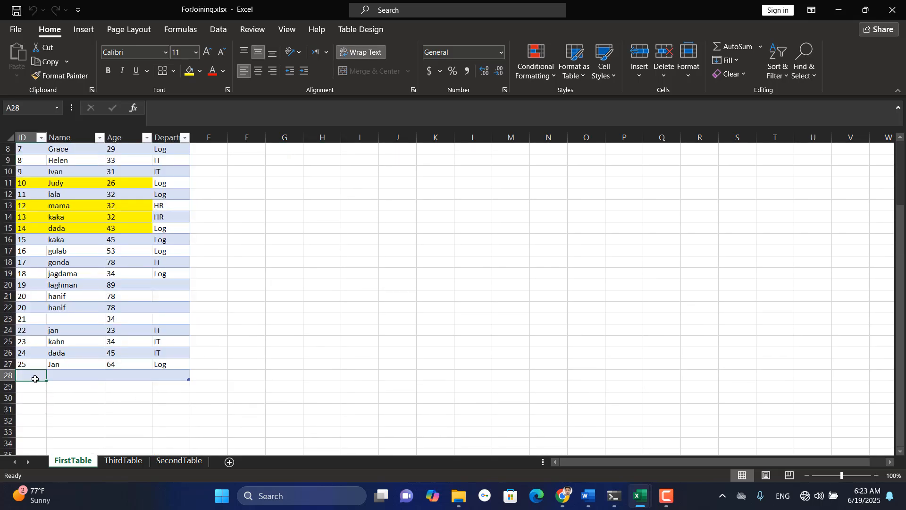
{"action": "type", "text": "26"}
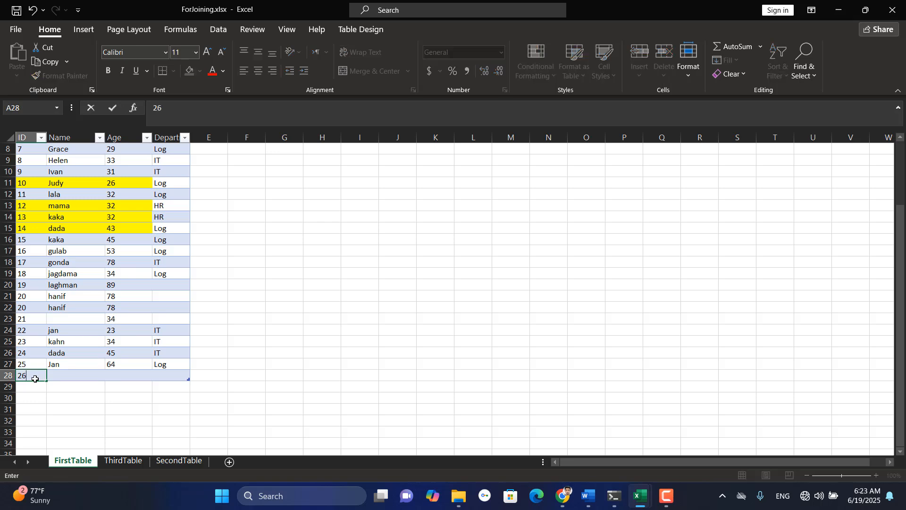
{"action": "key", "text": "Tab"}
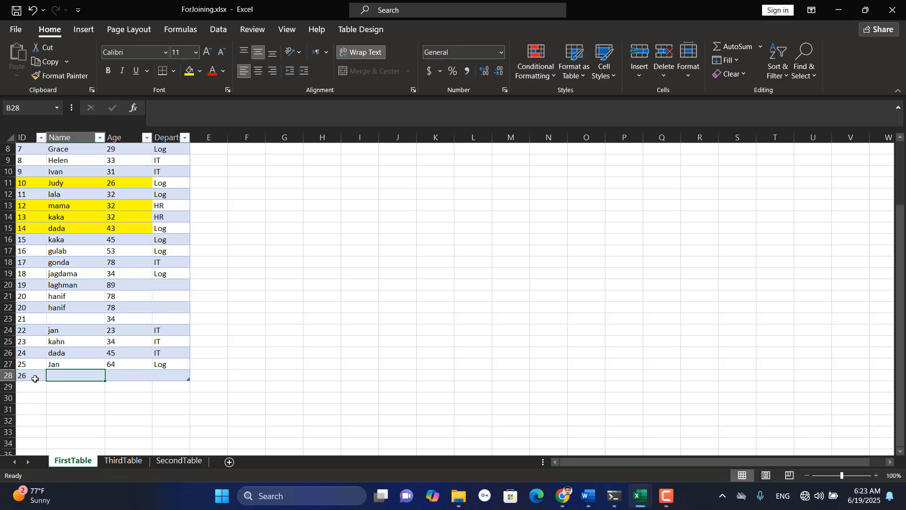
{"action": "type", "text": "Agha"}
{"action": "key", "text": "Tab"}
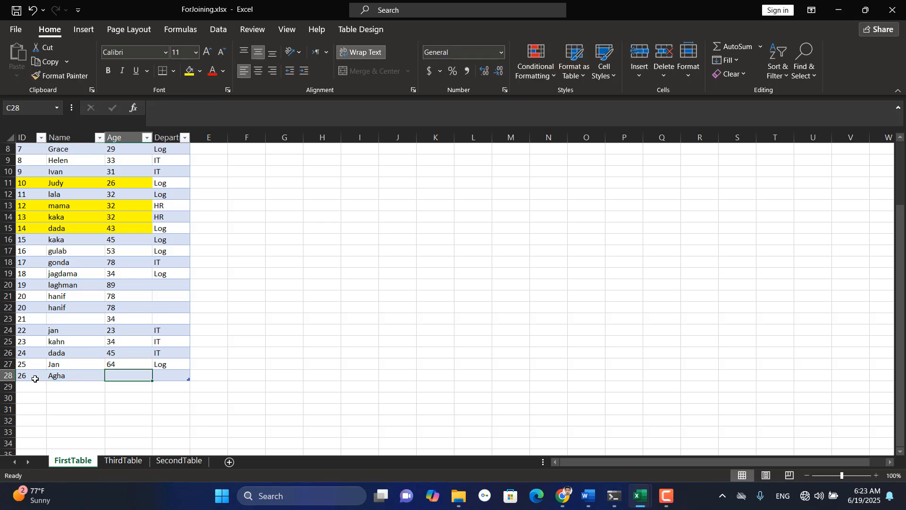
{"action": "type", "text": "56"}
{"action": "key", "text": "Tab"}
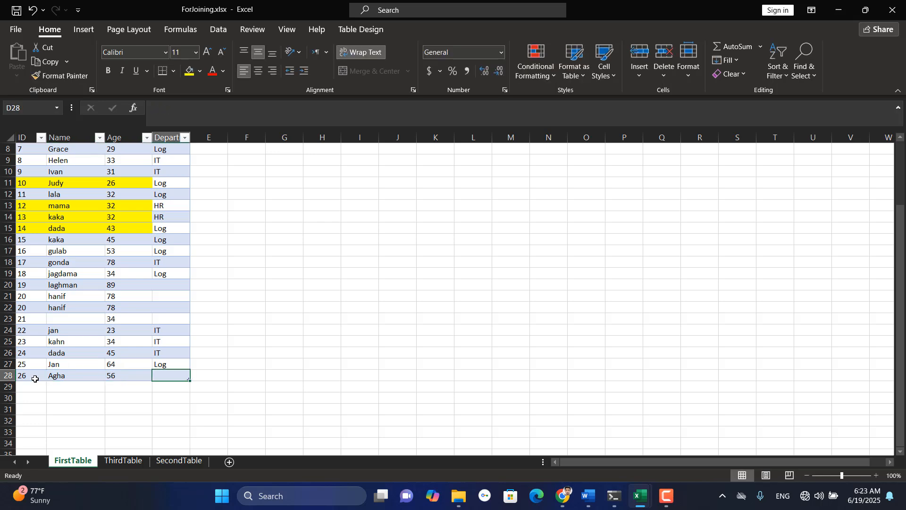
{"action": "type", "text": "Log"}
{"action": "key", "text": "Return"}
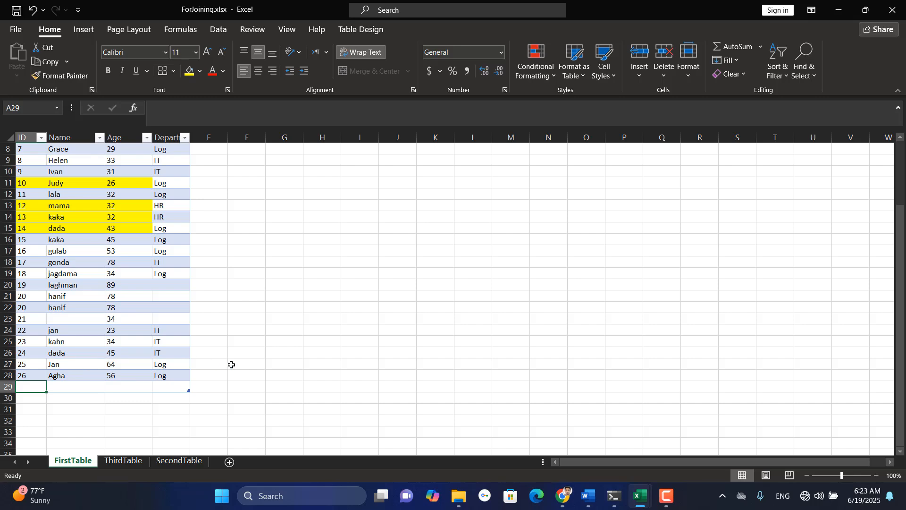
- Switch to Book1, open FirstTable1 in Power Query Editor, refresh only its preview, and close and load the query
{"action": "mouse_move", "coordinate": [642, 504]}
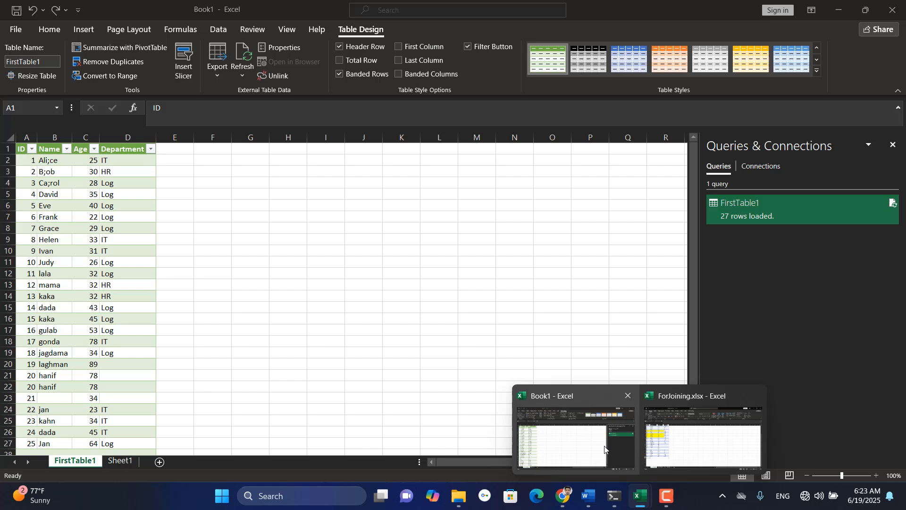
{"action": "left_click", "coordinate": [576, 437]}
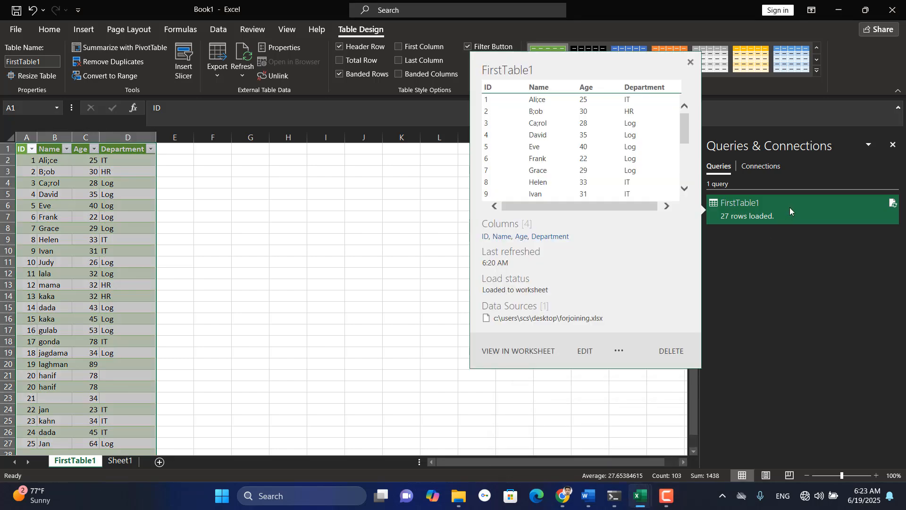
{"action": "double_click", "coordinate": [789, 207]}
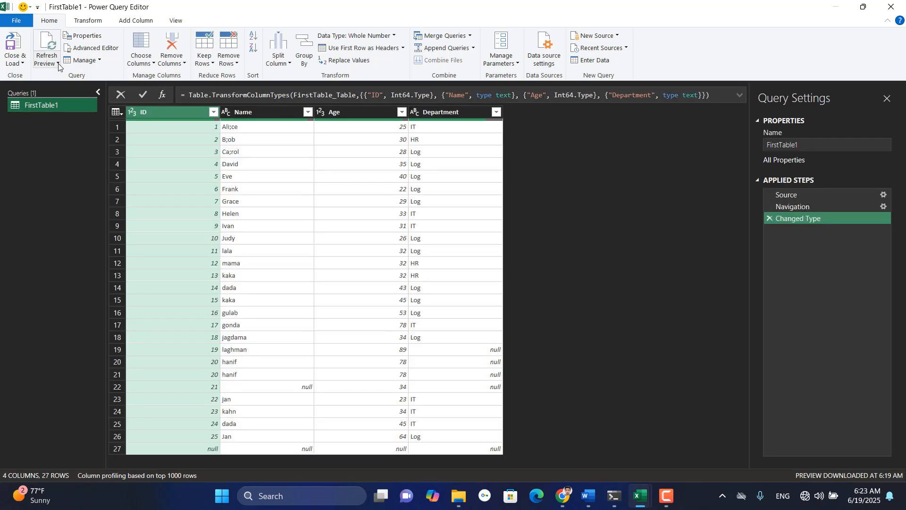
{"action": "left_click", "coordinate": [58, 65]}
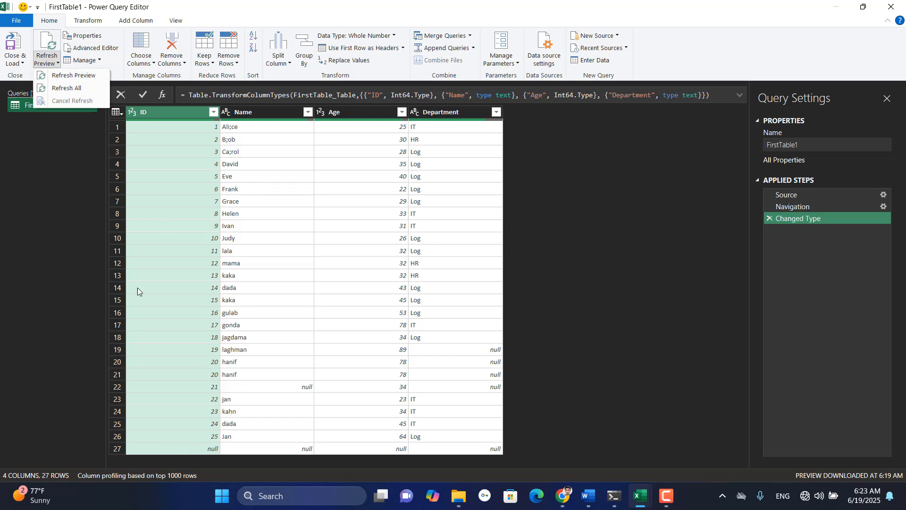
{"action": "left_click", "coordinate": [71, 75]}
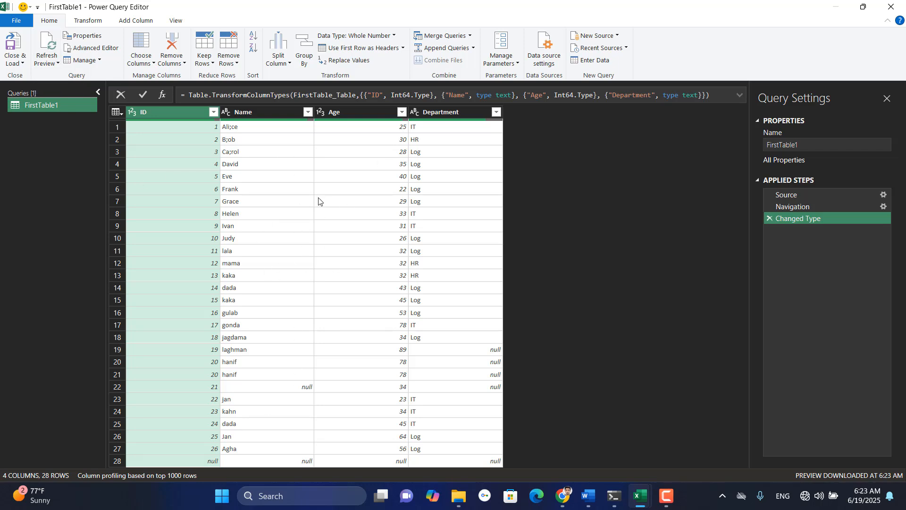
{"action": "left_click", "coordinate": [57, 64]}
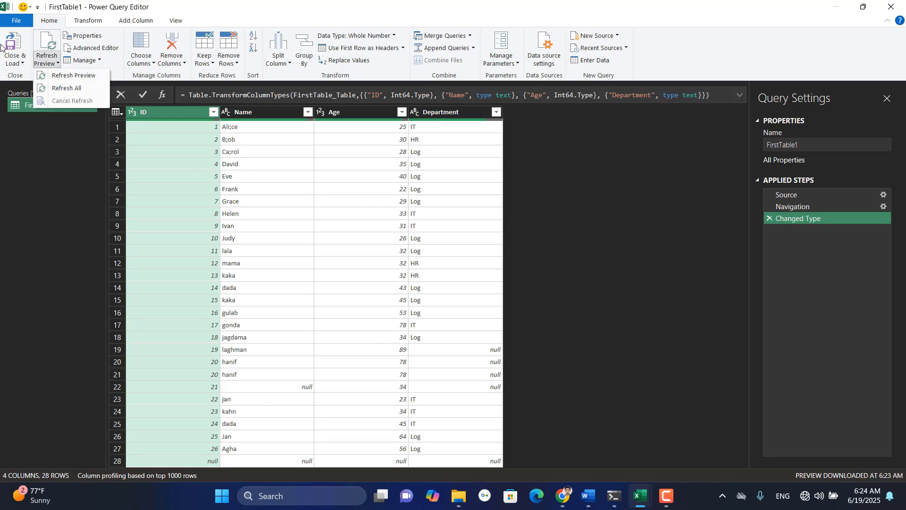
{"action": "left_click", "coordinate": [20, 49]}
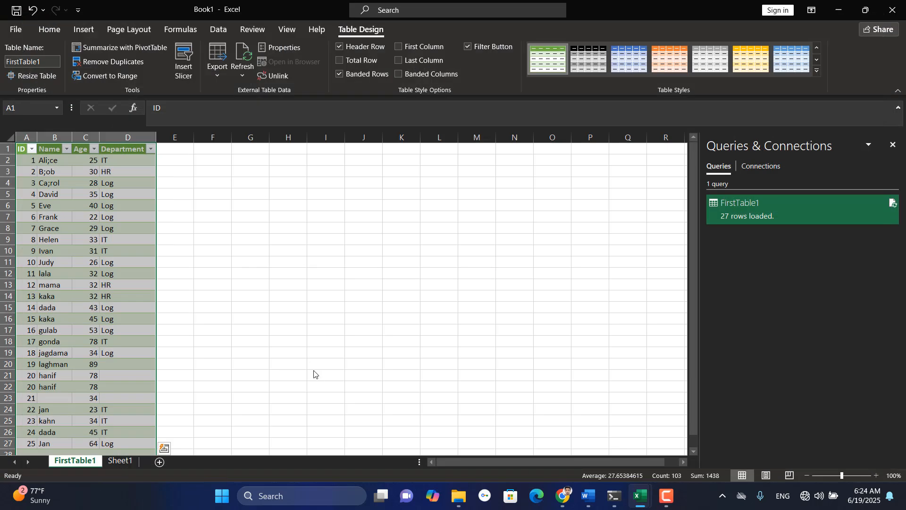
- Check the FirstTable sheet in ForJoining.xlsx, return to Book1, and inspect the FirstTable1 query in Power Query Editor before closing it
{"action": "mouse_move", "coordinate": [641, 496]}
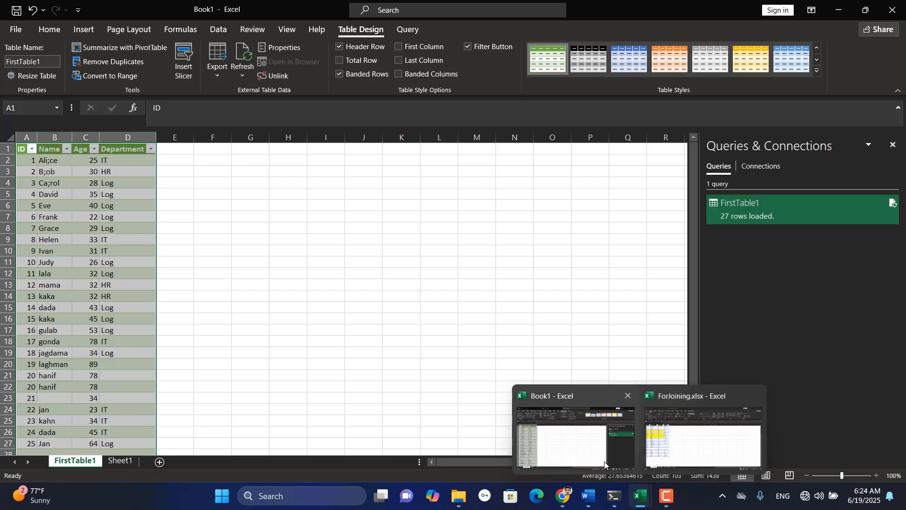
{"action": "left_click", "coordinate": [661, 449]}
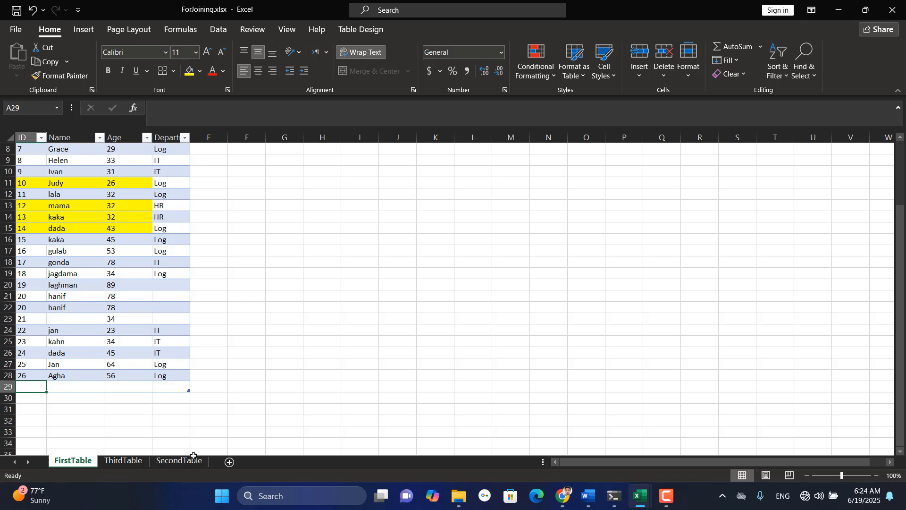
{"action": "mouse_move", "coordinate": [632, 508]}
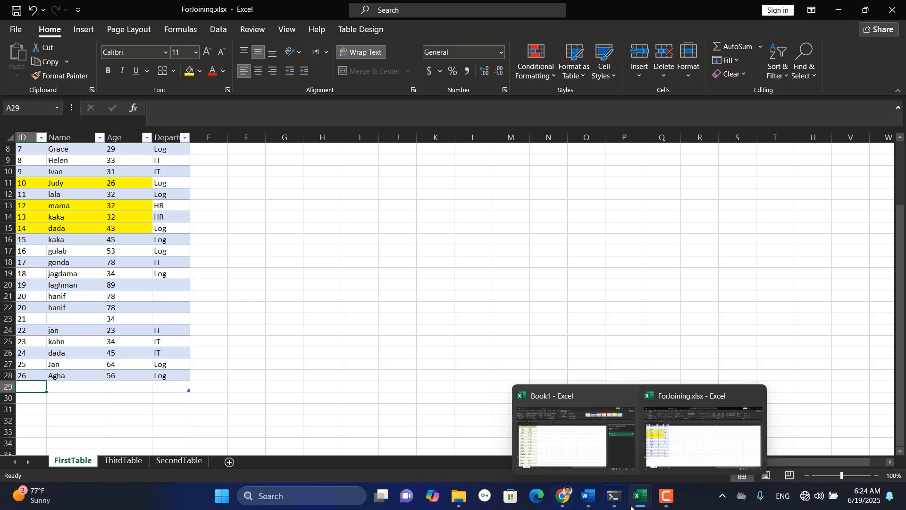
{"action": "left_click", "coordinate": [581, 455]}
{"action": "double_click", "coordinate": [817, 211]}
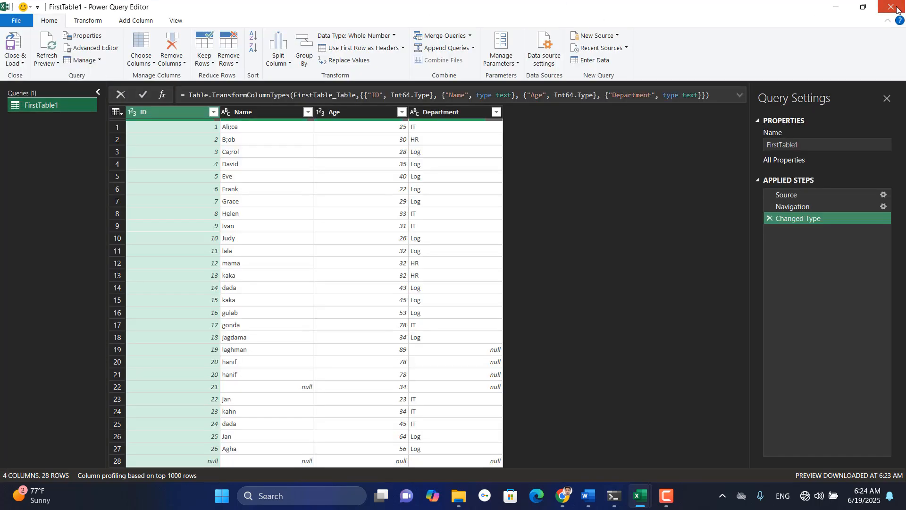
{"action": "left_click", "coordinate": [897, 8]}
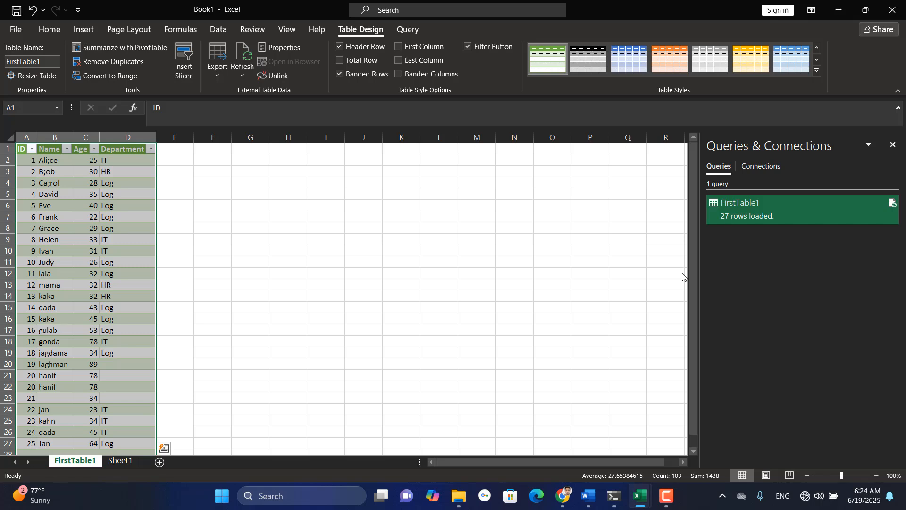
- Start a new data import from an Excel workbook in Book1, with ForJoining.xlsx on the desktop as the source
{"action": "left_click", "coordinate": [215, 31]}
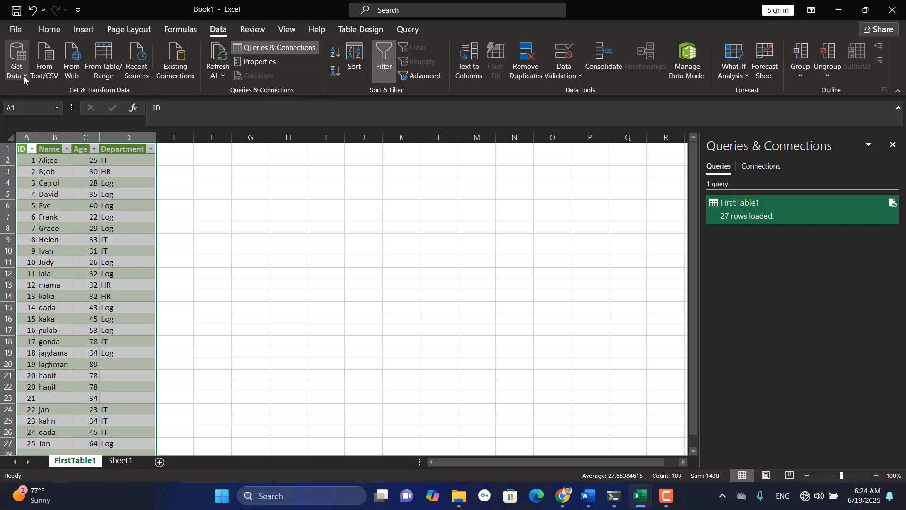
{"action": "left_click", "coordinate": [22, 74]}
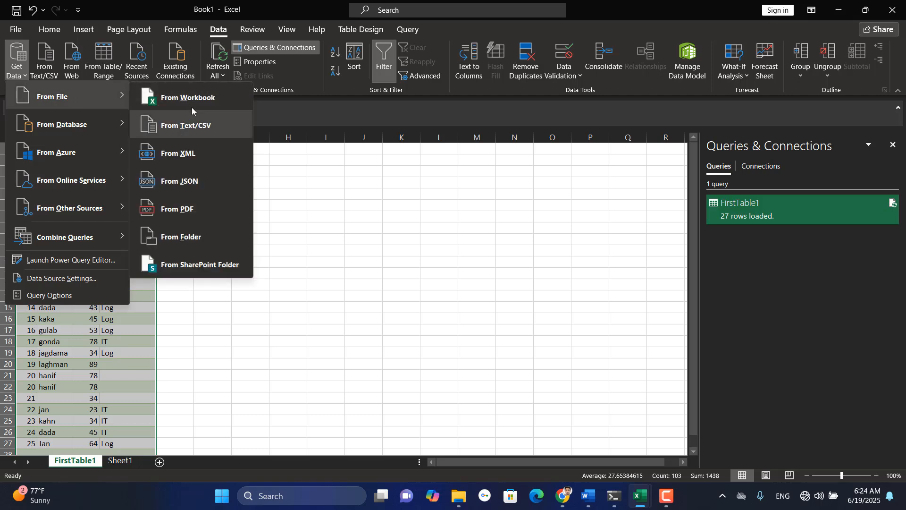
{"action": "left_click", "coordinate": [198, 107]}
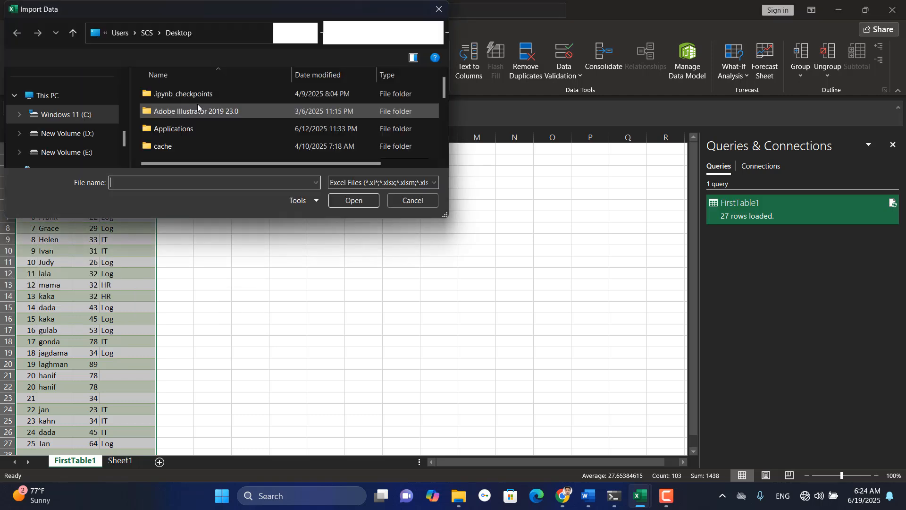
{"action": "type", "text": "for"}
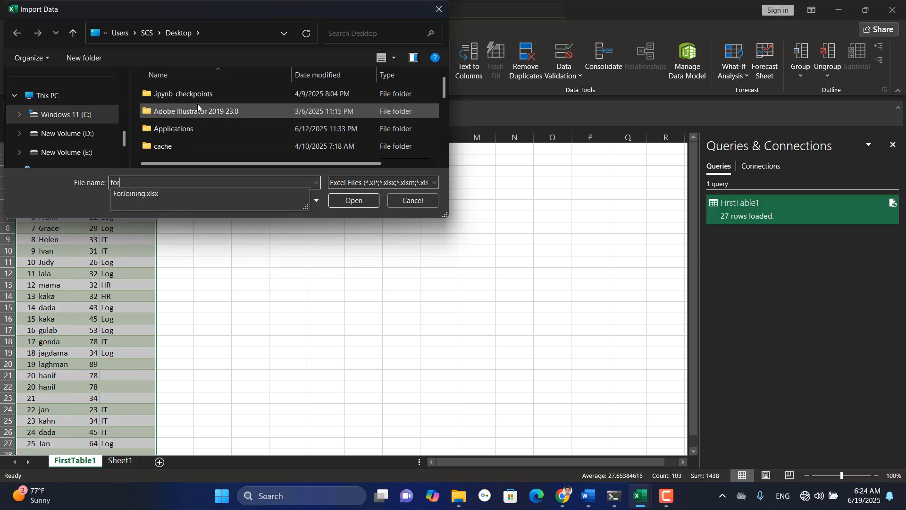
{"action": "key", "text": "Down"}
{"action": "key", "text": "Return"}
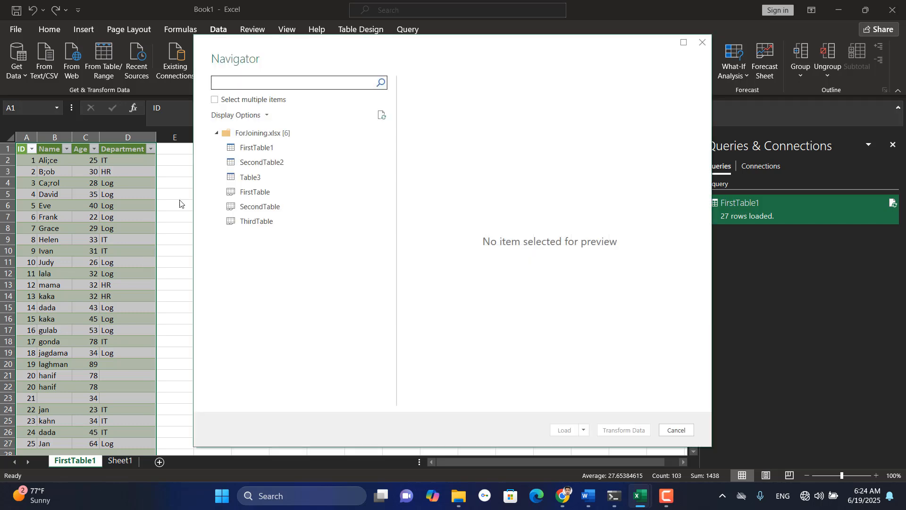
- Open SecondTable2 from the source workbook for transformation, and close and load it into a new worksheet
{"action": "left_click", "coordinate": [235, 162]}
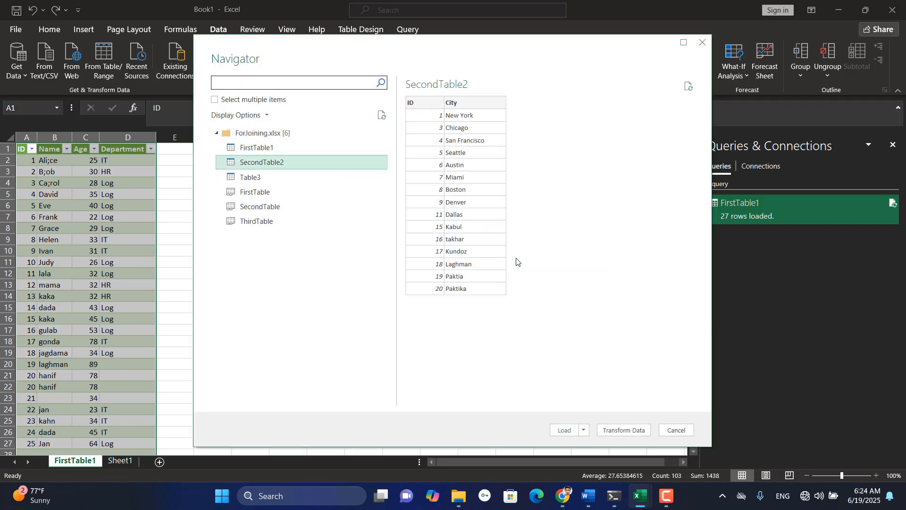
{"action": "left_click", "coordinate": [618, 430]}
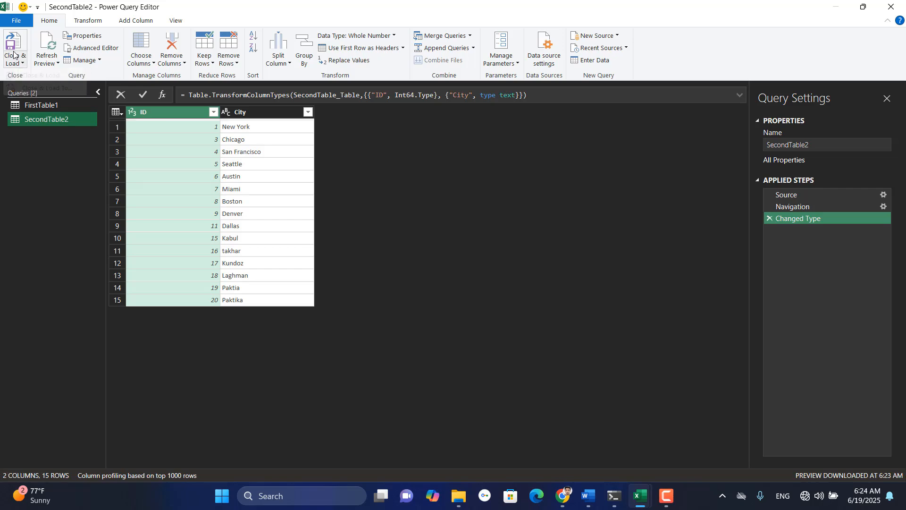
{"action": "left_click", "coordinate": [13, 52]}
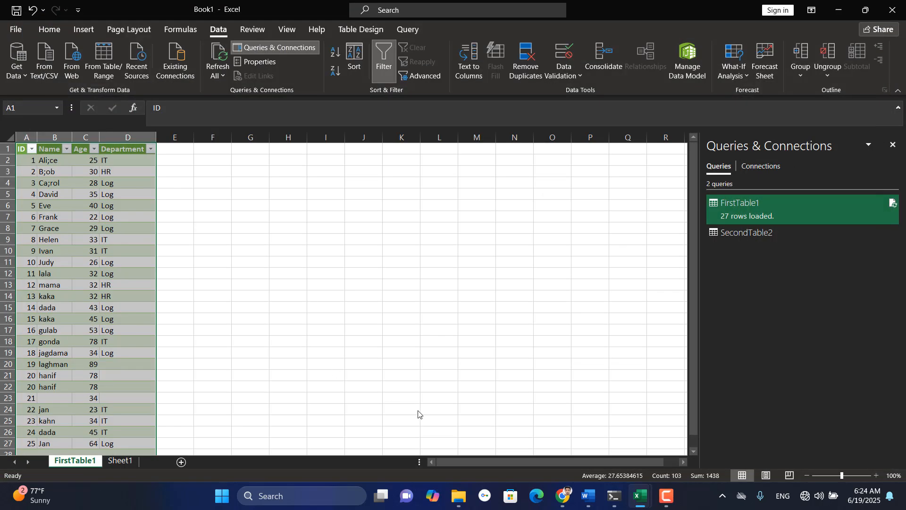
- Switch to ForJoining.xlsx and add row 17 to the SecondTable sheet with ID 21 and city Helmand
{"action": "mouse_move", "coordinate": [641, 501]}
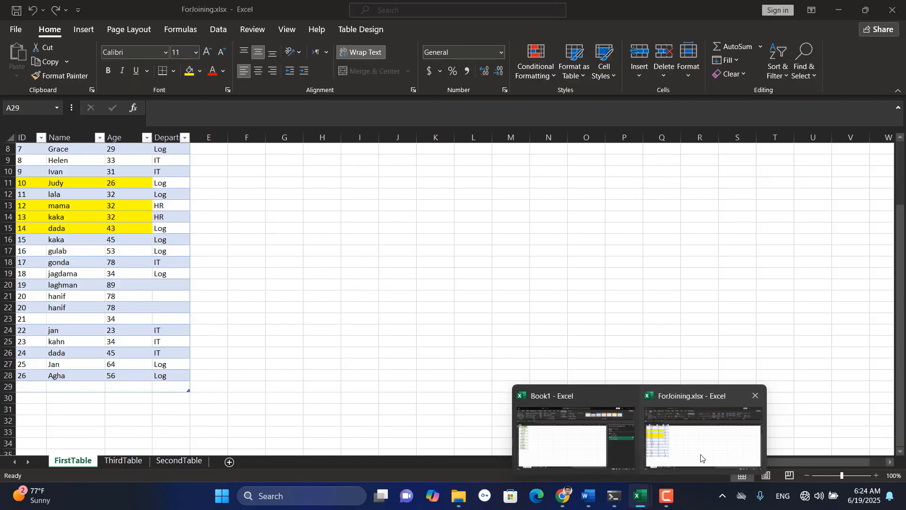
{"action": "left_click", "coordinate": [702, 434]}
{"action": "left_click", "coordinate": [188, 461]}
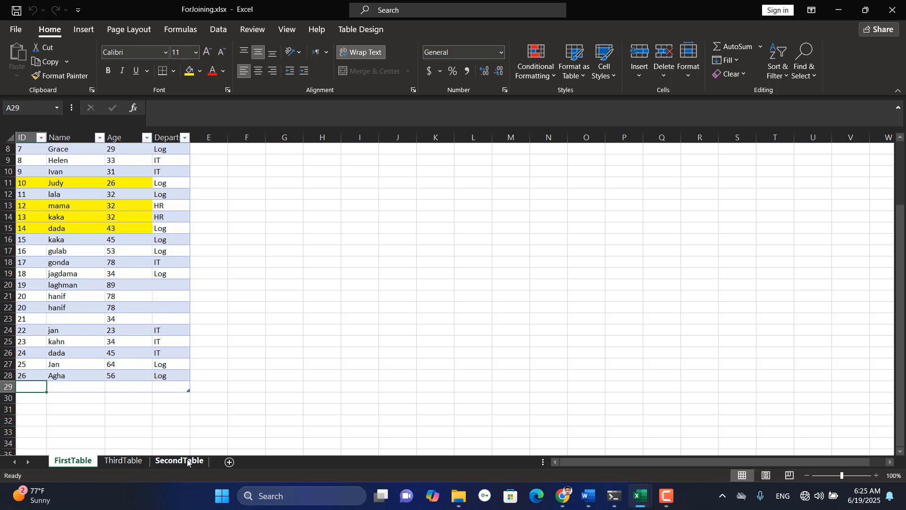
{"action": "left_click", "coordinate": [23, 340]}
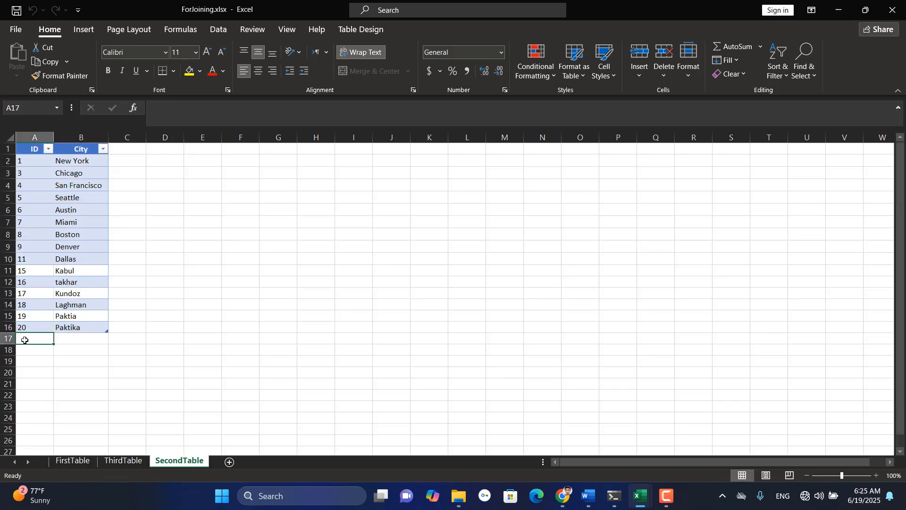
{"action": "type", "text": "21"}
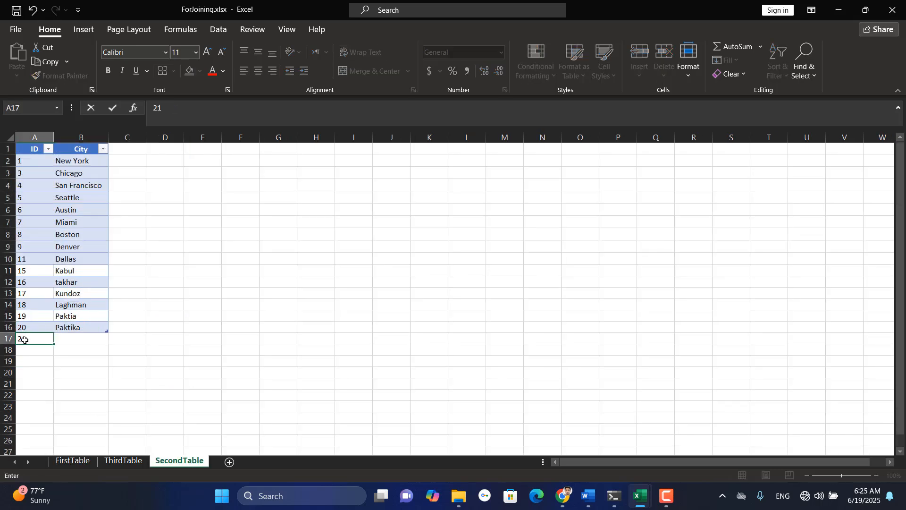
{"action": "key", "text": "Tab"}
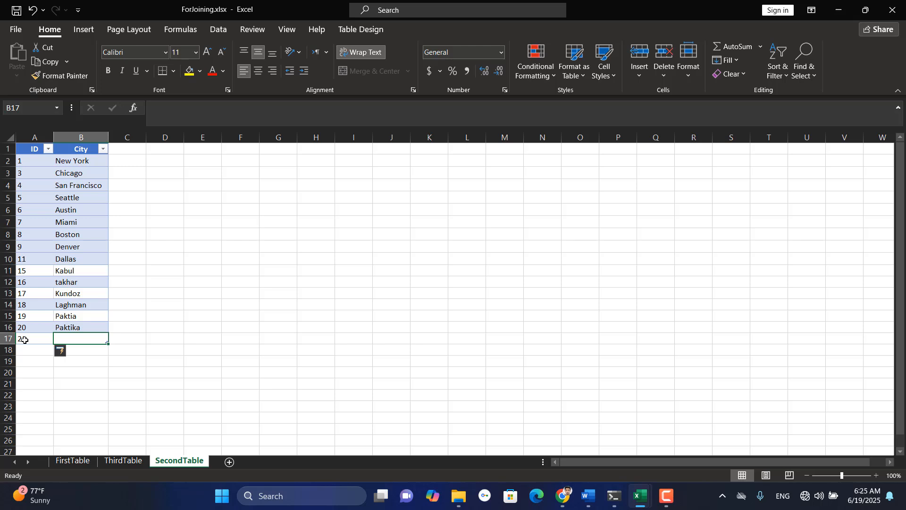
{"action": "type", "text": "Helmand"}
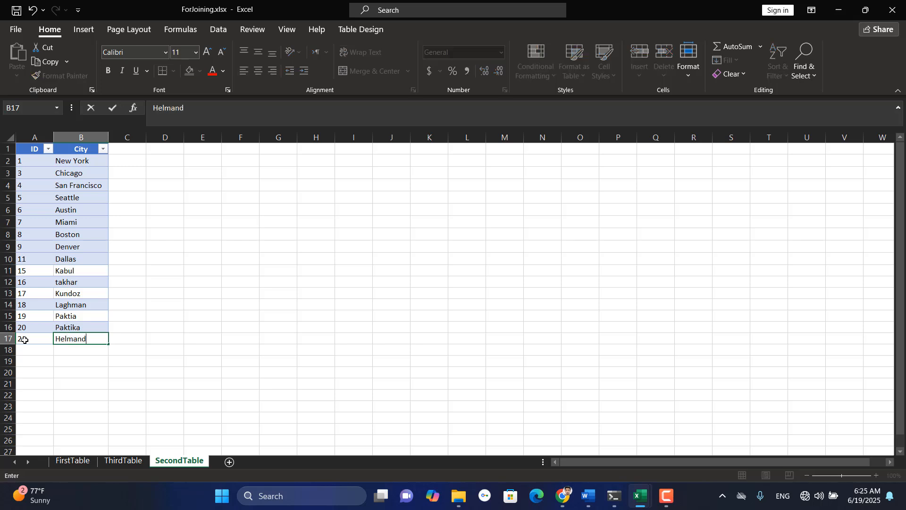
{"action": "key", "text": "Return"}
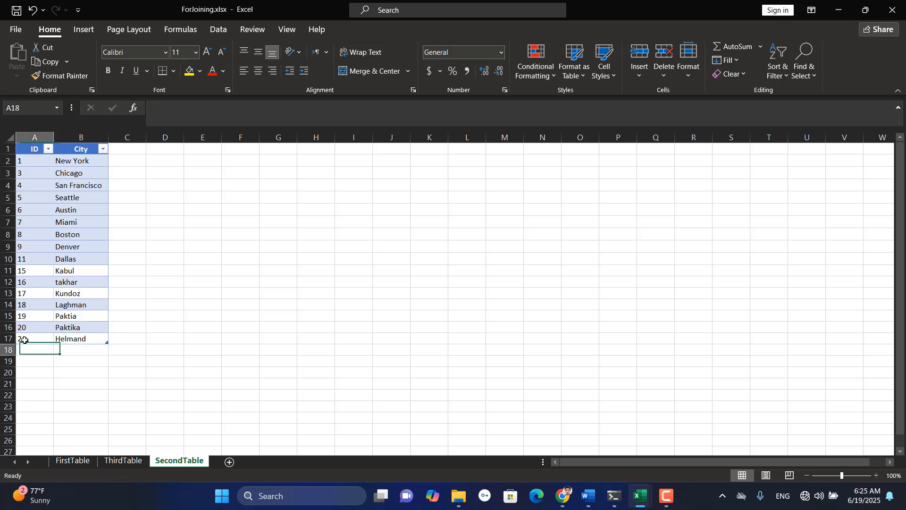
- Fill row 29 of the FirstTable sheet with ID 27, the person's name, age 34 and department Log
{"action": "left_click", "coordinate": [72, 463]}
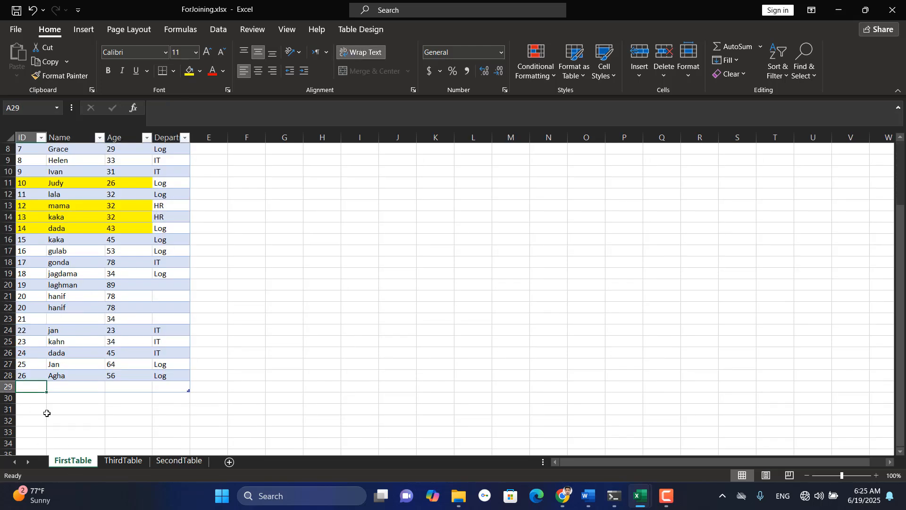
{"action": "type", "text": "27"}
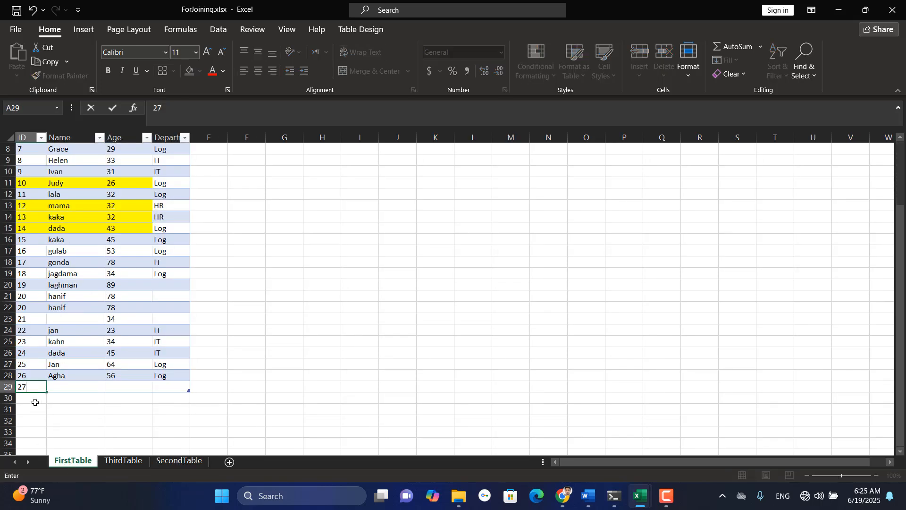
{"action": "key", "text": "Tab"}
{"action": "type", "text": "Ja"}
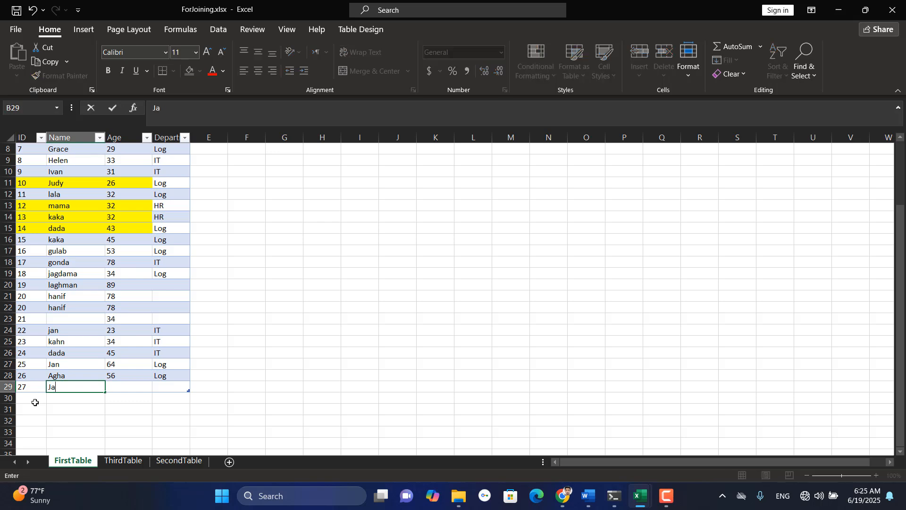
{"action": "type", "text": "nAgha"}
{"action": "key", "text": "Tab"}
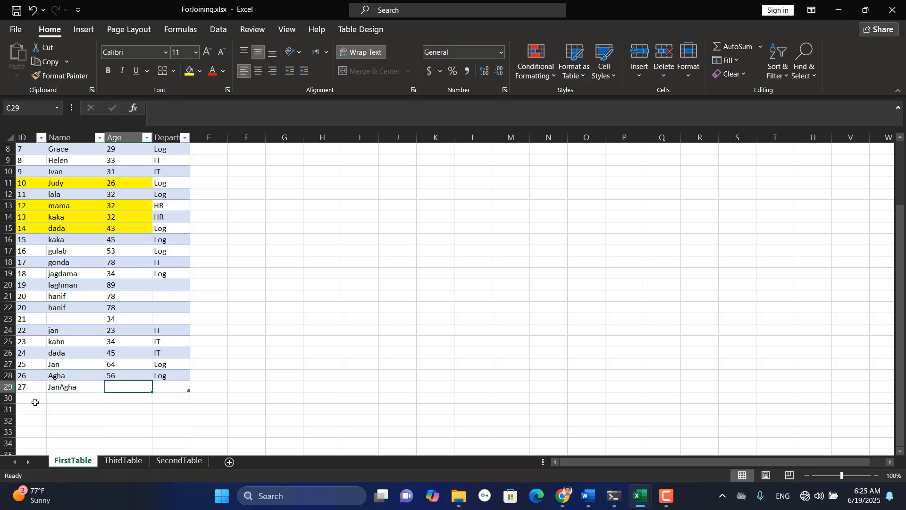
{"action": "type", "text": "34"}
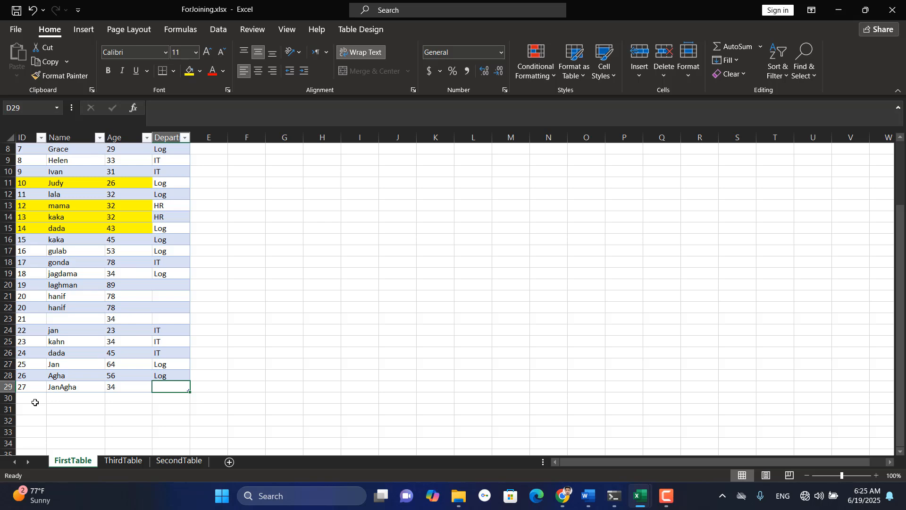
{"action": "type", "text": "Log"}
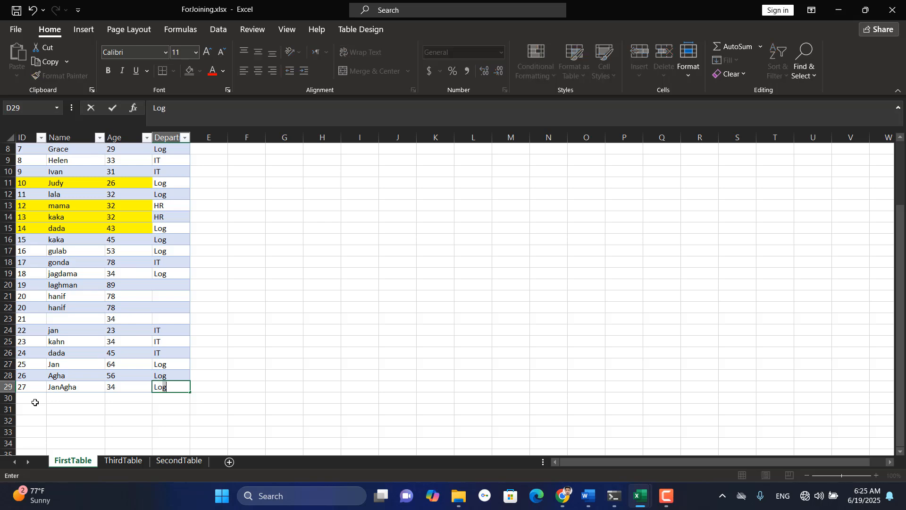
{"action": "key", "text": "ctrl+Return"}
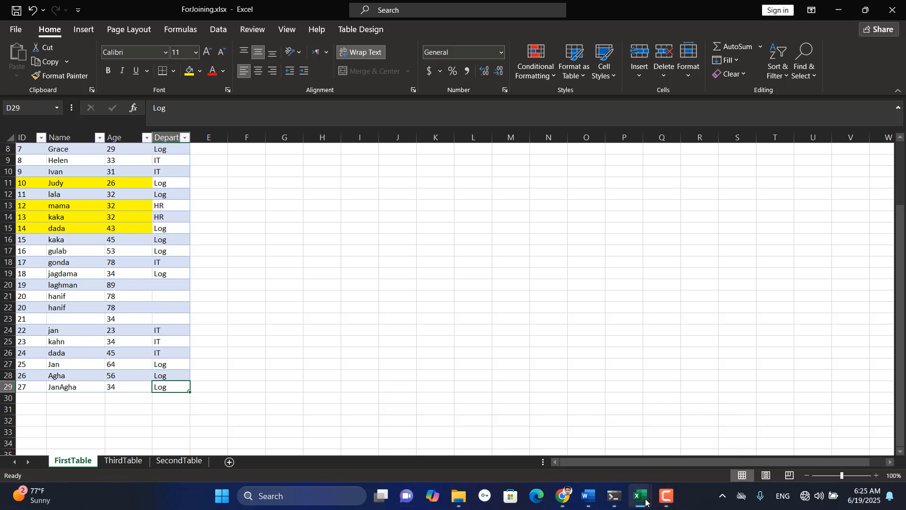
- Switch to Book1 and open the SecondTable2 query in the Power Query Editor
{"action": "mouse_move", "coordinate": [649, 498]}
{"action": "mouse_move", "coordinate": [592, 430]}
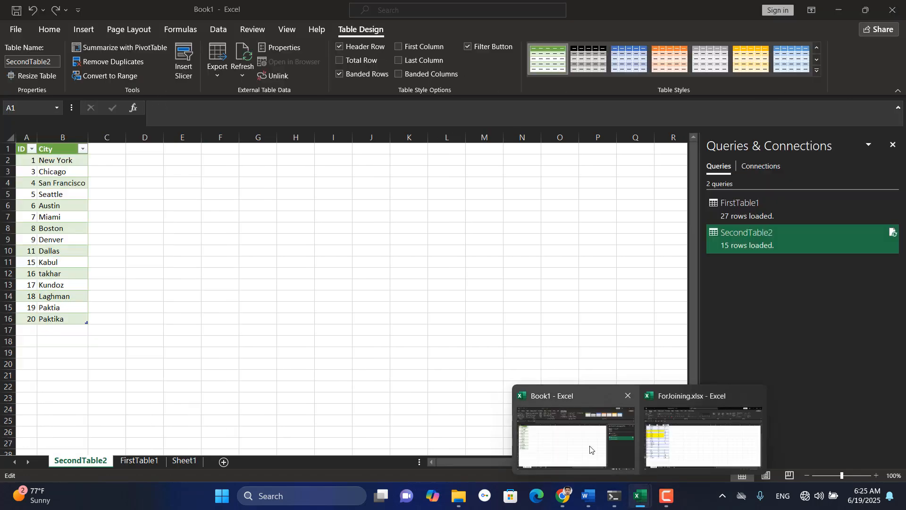
{"action": "left_click", "coordinate": [592, 449]}
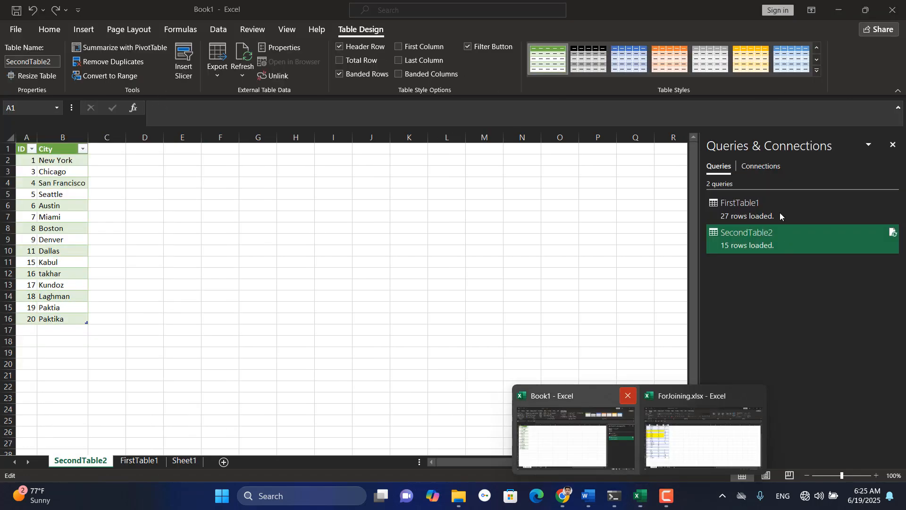
{"action": "mouse_move", "coordinate": [640, 496]}
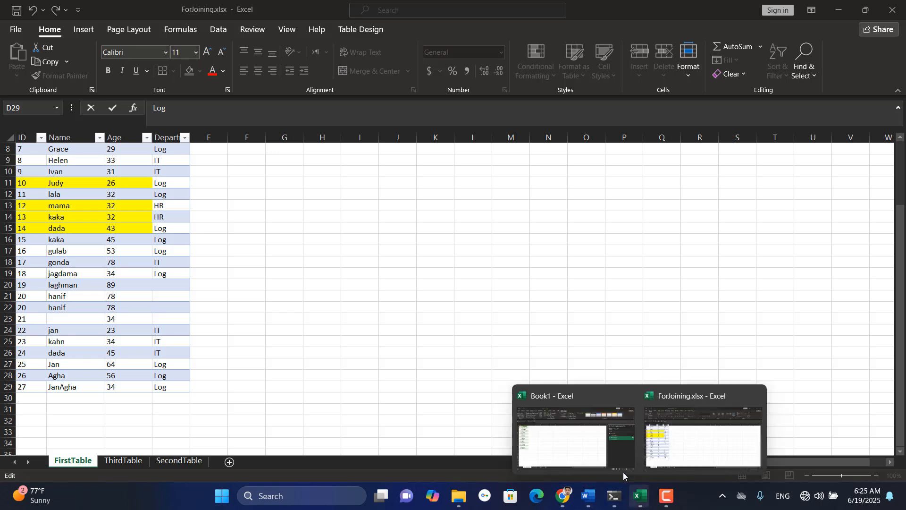
{"action": "left_click", "coordinate": [583, 448]}
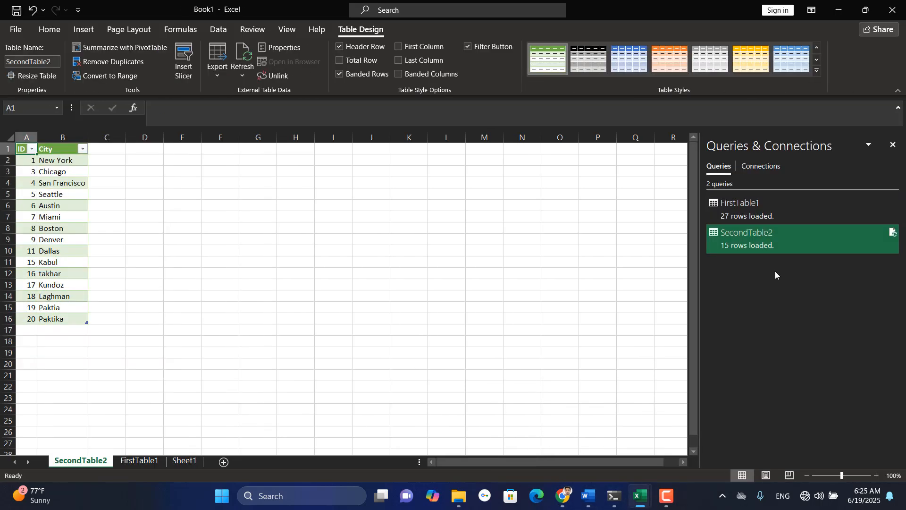
{"action": "double_click", "coordinate": [766, 232]}
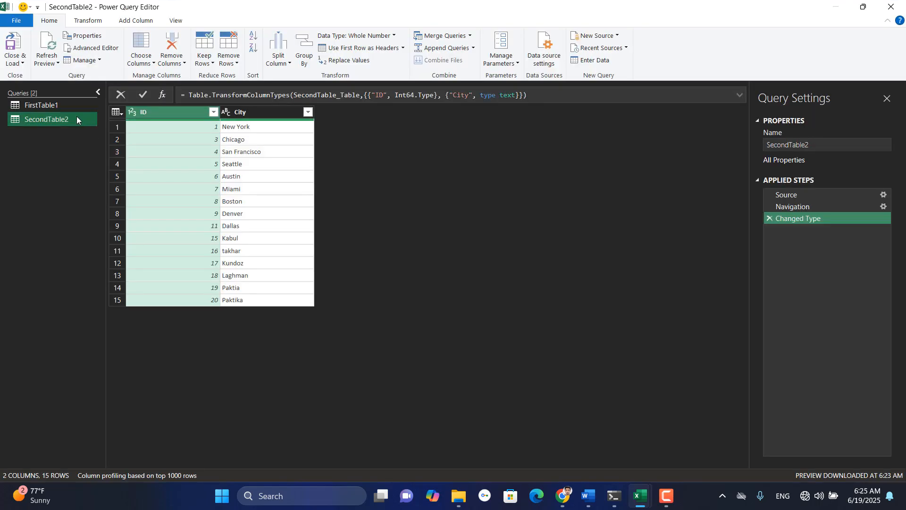
- Refresh all query previews with Refresh All and display the FirstTable1 query
{"action": "left_click", "coordinate": [57, 64]}
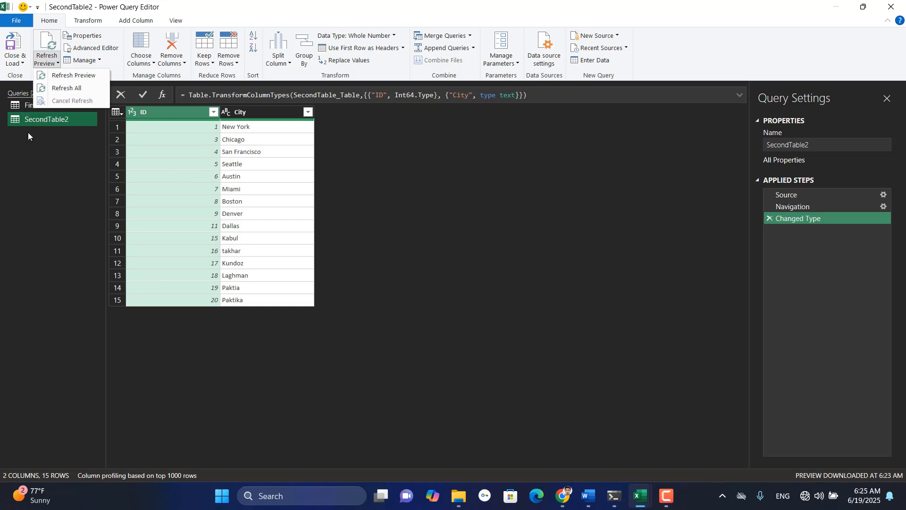
{"action": "left_click", "coordinate": [39, 157]}
{"action": "left_click_drag", "start_coordinate": [33, 120], "coordinate": [30, 108]}
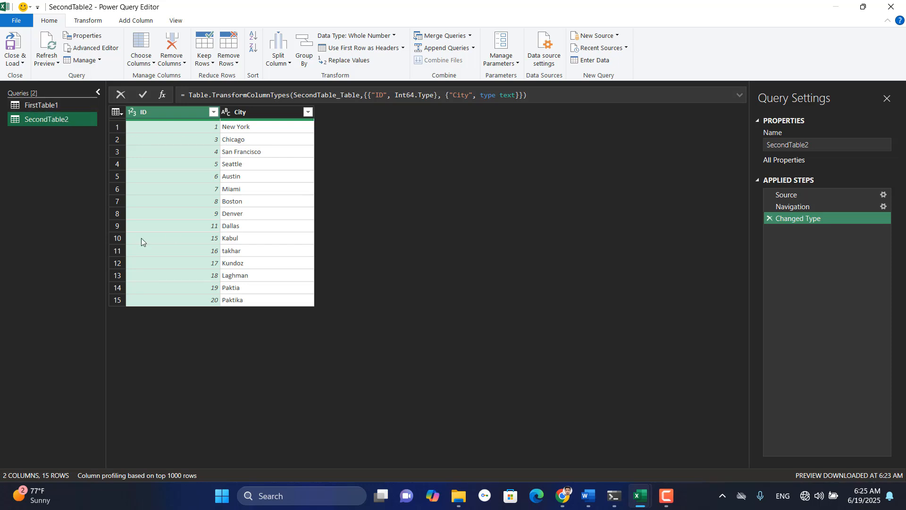
{"action": "left_click", "coordinate": [58, 64]}
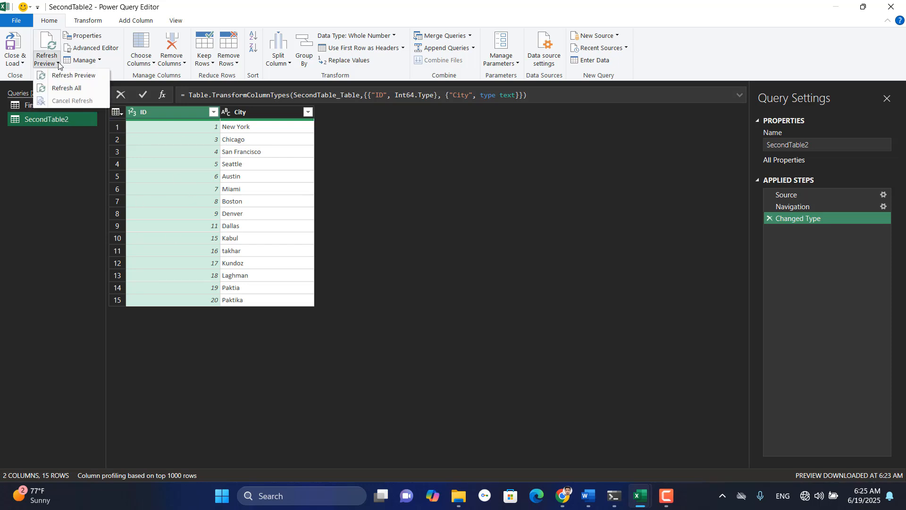
{"action": "left_click", "coordinate": [92, 92]}
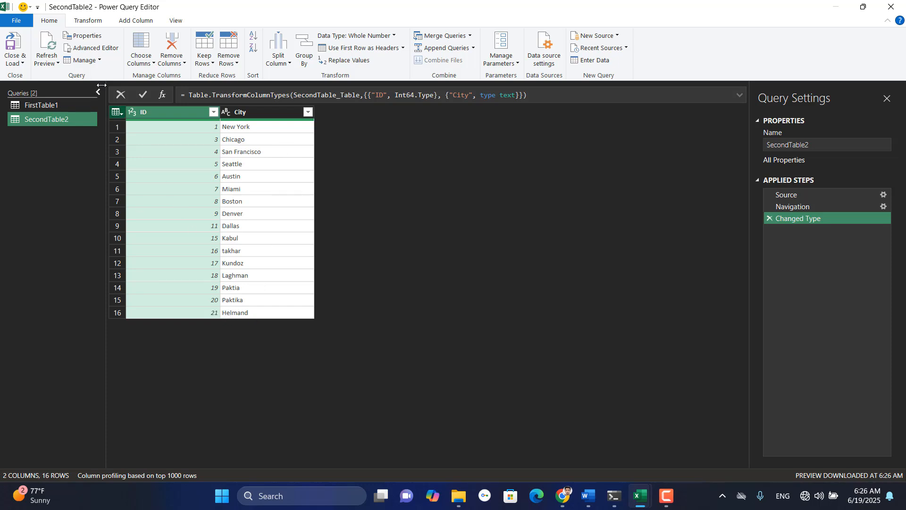
{"action": "left_click", "coordinate": [64, 104]}
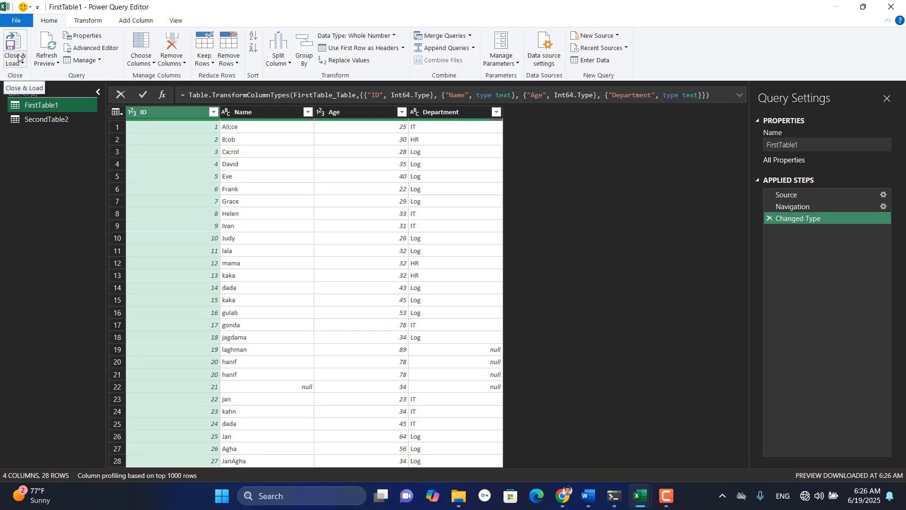
- Open the properties of the FirstTable1 query and change its name to MyFirstTable
{"action": "left_click", "coordinate": [89, 36]}
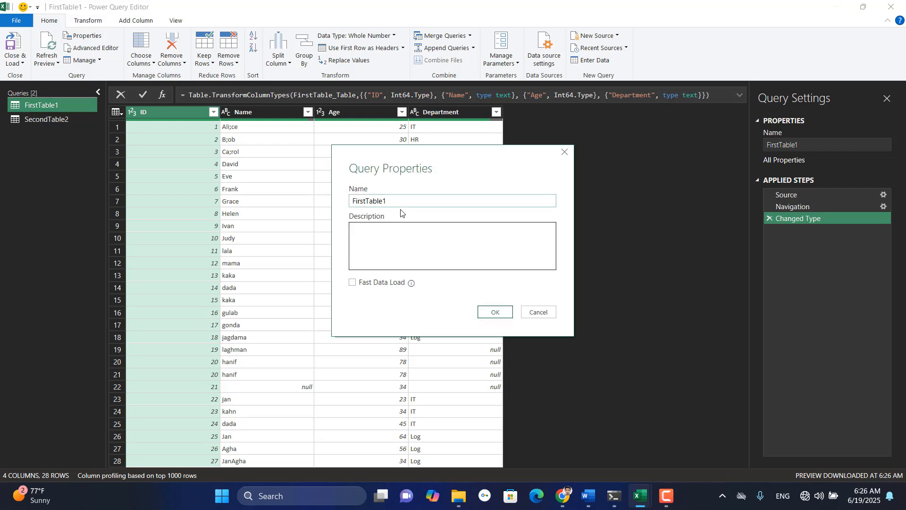
{"action": "key", "text": "BackSpace"}
{"action": "key", "text": "BackSpace"}
{"action": "key", "text": "BackSpace"}
{"action": "key", "text": "BackSpace"}
{"action": "key", "text": "BackSpace"}
{"action": "key", "text": "BackSpace"}
{"action": "key", "text": "BackSpace"}
{"action": "key", "text": "BackSpace"}
{"action": "key", "text": "BackSpace"}
{"action": "key", "text": "BackSpace"}
{"action": "key", "text": "BackSpace"}
{"action": "type", "text": "MyFirstTable"}
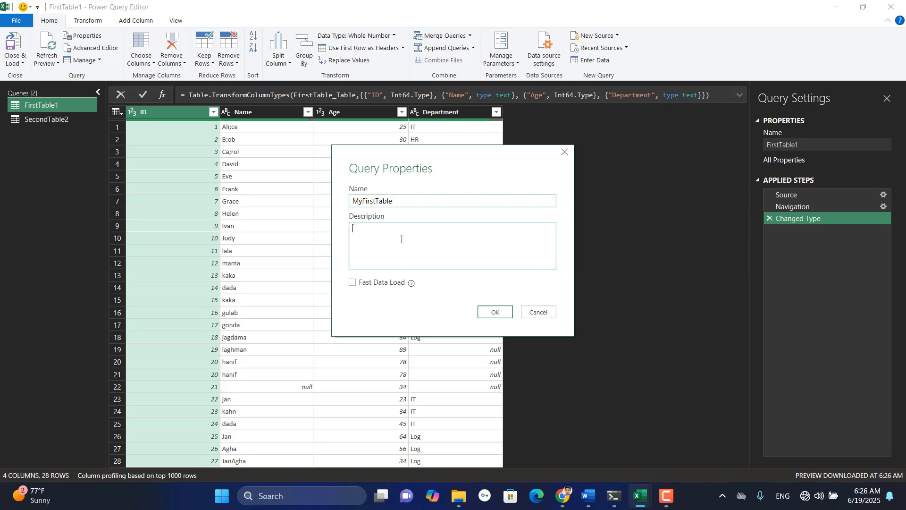
- Describe the query as "This is the most important data", enable Fast Data Load and apply the properties
{"action": "type", "text": "This i"}
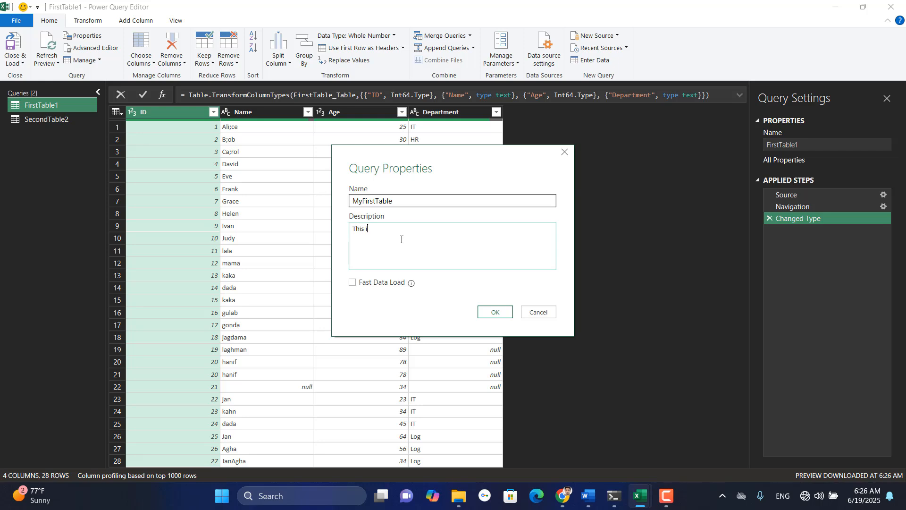
{"action": "type", "text": "s the most important data"}
{"action": "left_click", "coordinate": [353, 283]}
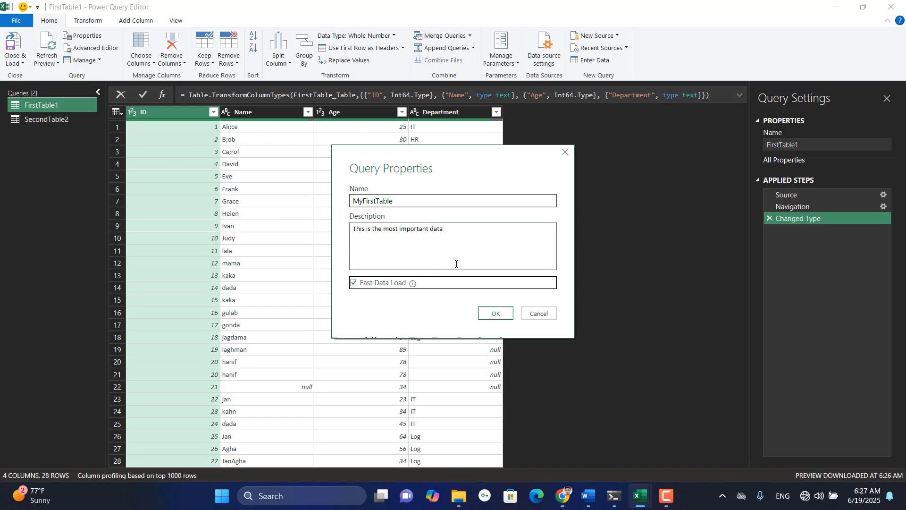
{"action": "left_click", "coordinate": [496, 313]}
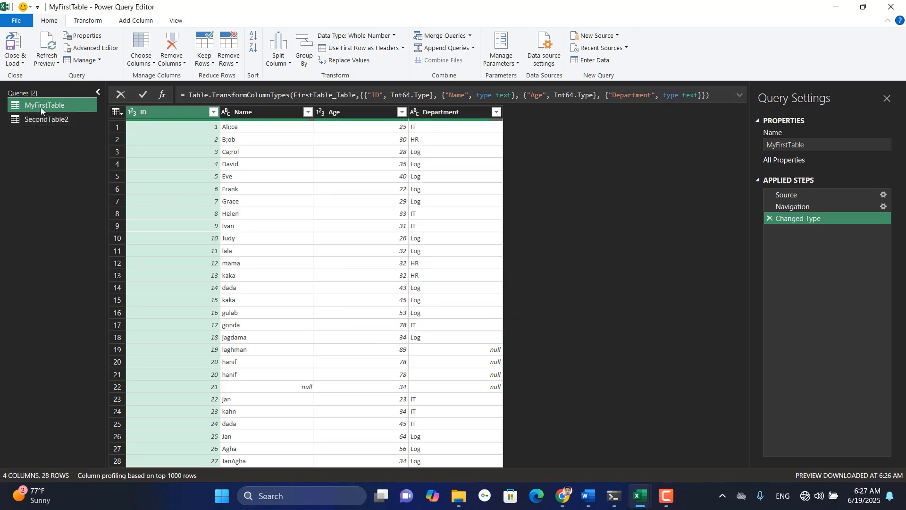
- Try a descending sort on the ID column, inspecting its code in the Advanced Editor, and delete the Sorted Rows step
{"action": "mouse_move", "coordinate": [27, 109]}
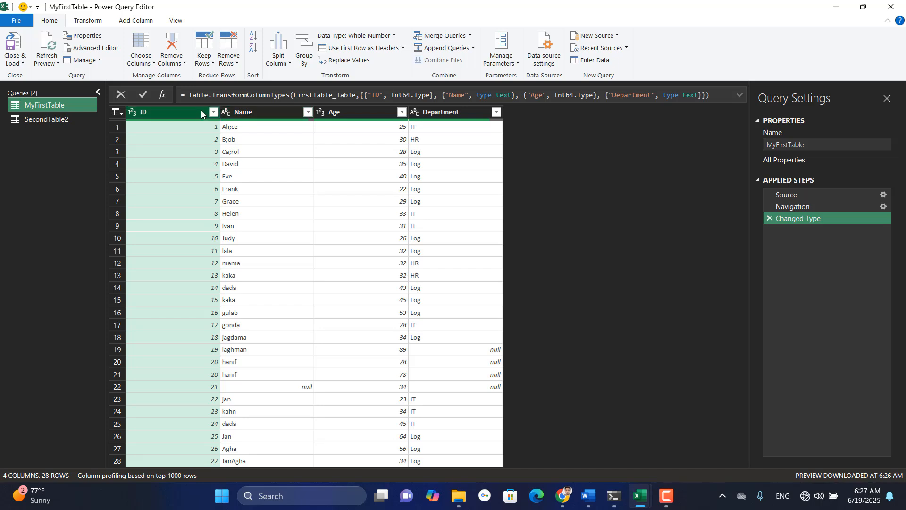
{"action": "left_click", "coordinate": [254, 50]}
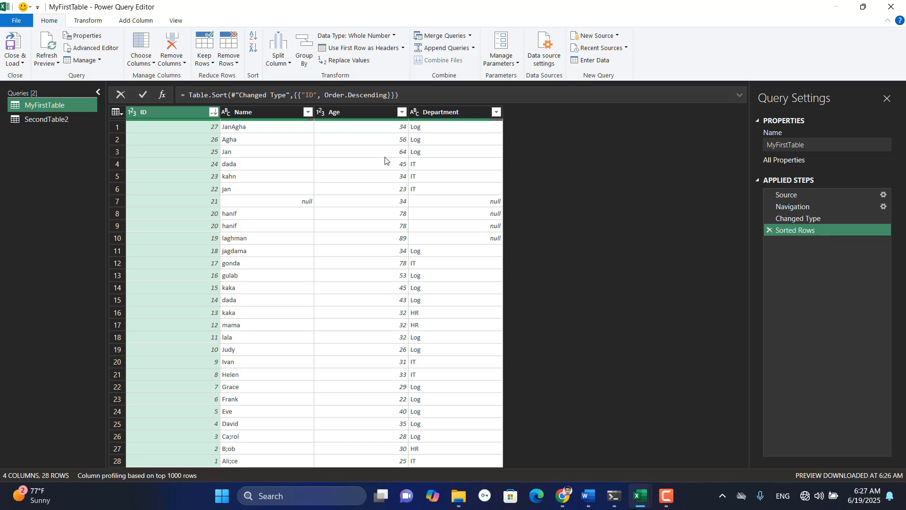
{"action": "left_click", "coordinate": [97, 49]}
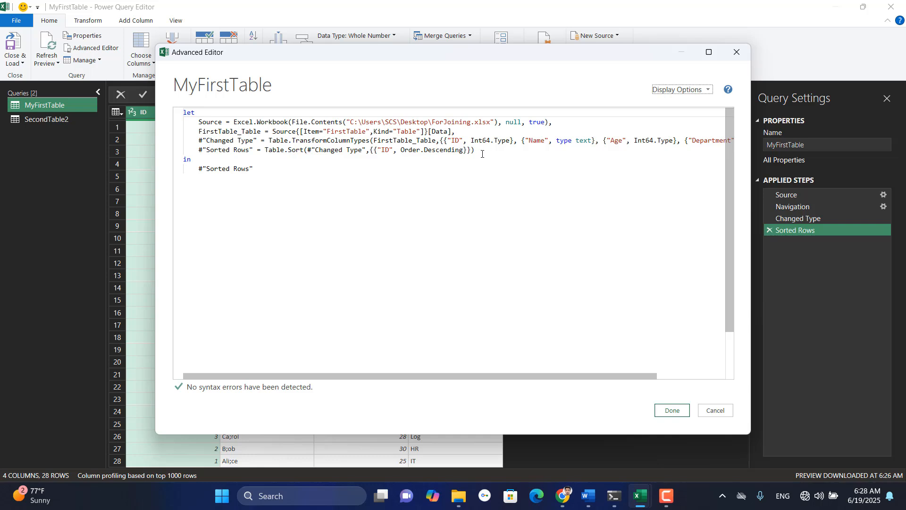
{"action": "left_click", "coordinate": [741, 50]}
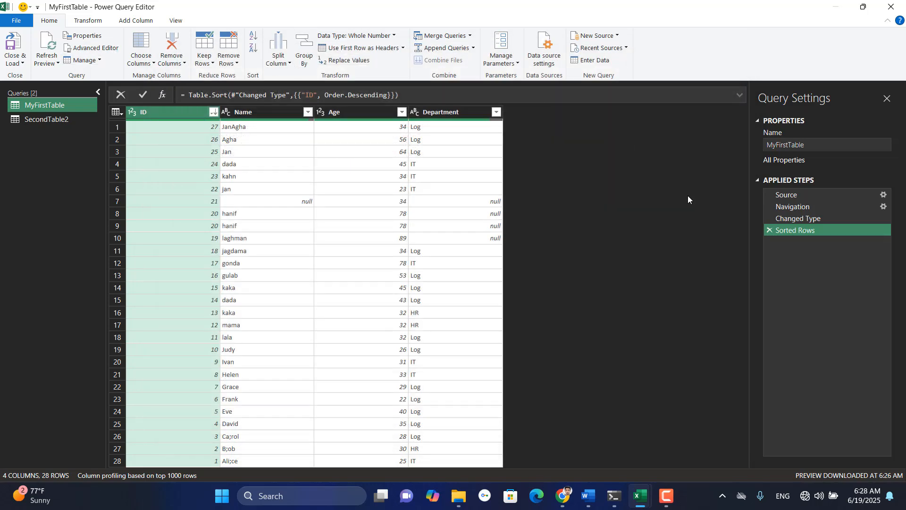
{"action": "left_click", "coordinate": [770, 231]}
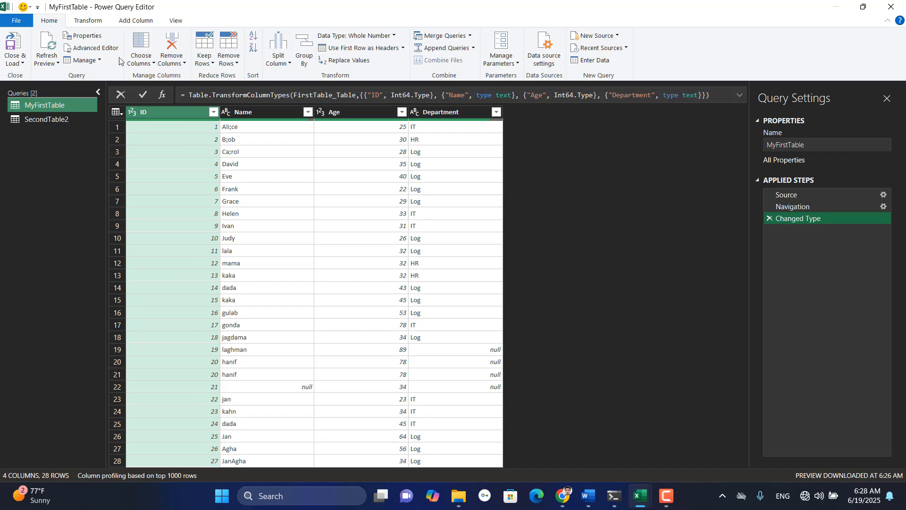
- Try keeping only the Name, Age and Department columns with Choose Columns, and delete the resulting applied step
{"action": "left_click", "coordinate": [101, 62]}
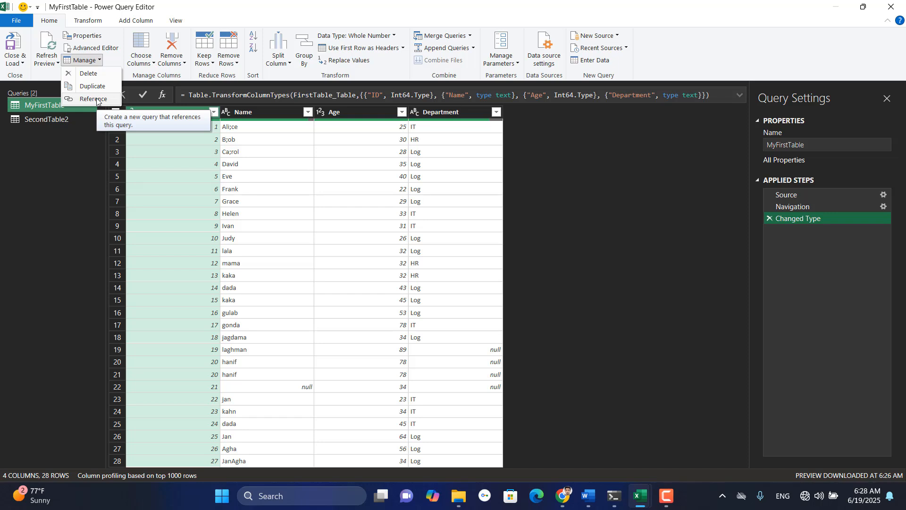
{"action": "left_click", "coordinate": [154, 64]}
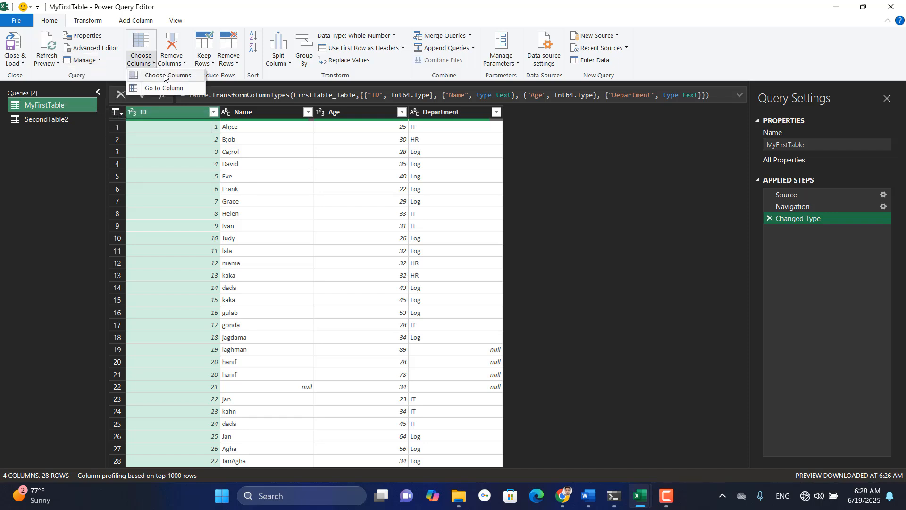
{"action": "left_click", "coordinate": [164, 75]}
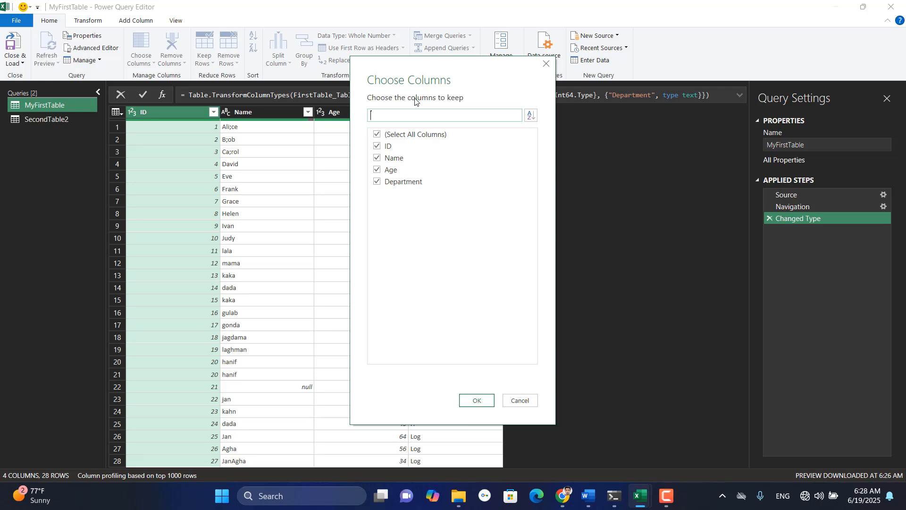
{"action": "left_click", "coordinate": [377, 136]}
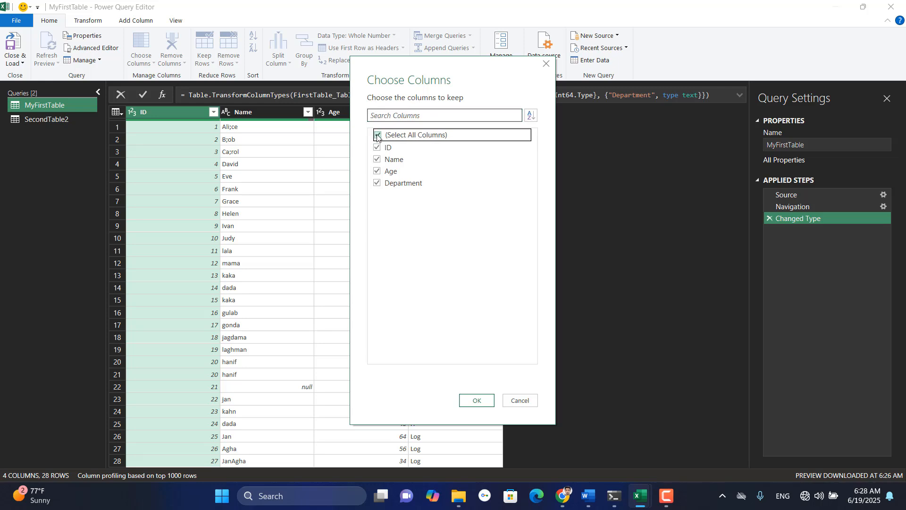
{"action": "left_click", "coordinate": [379, 148]}
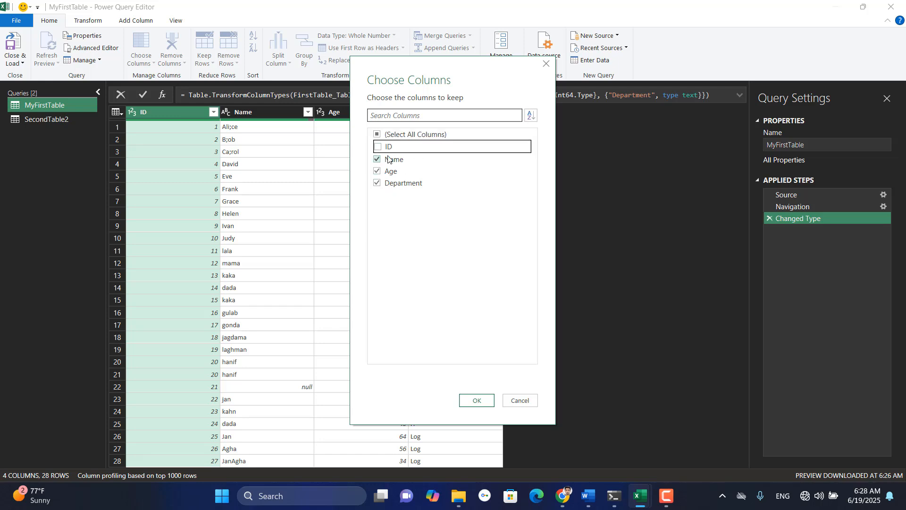
{"action": "left_click", "coordinate": [486, 402]}
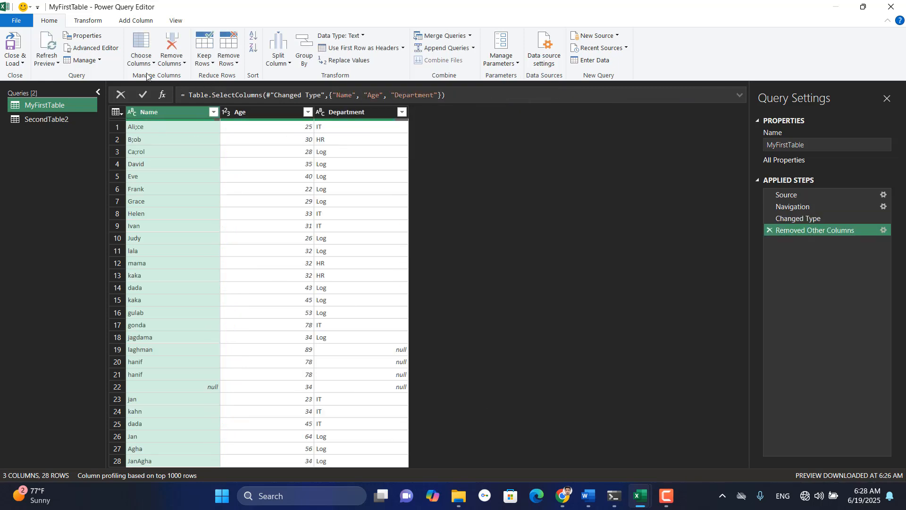
{"action": "left_click", "coordinate": [770, 231]}
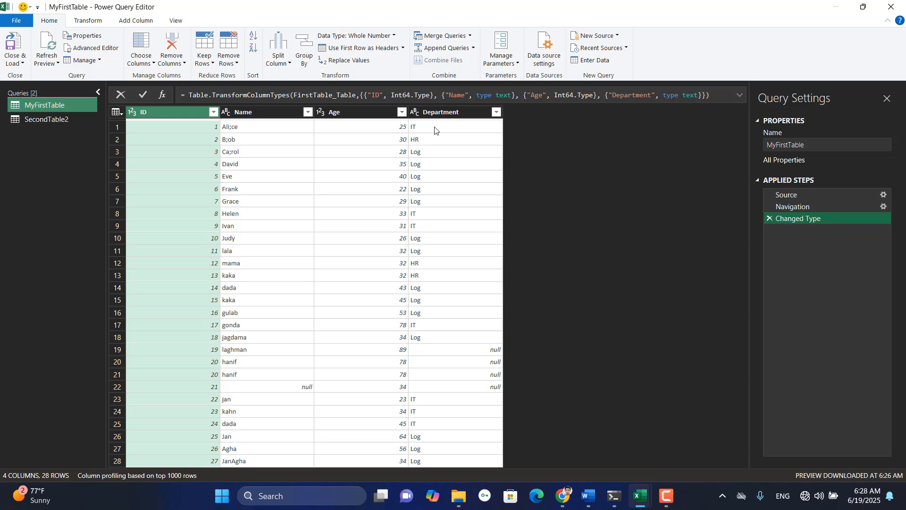
- Jump to the Name column of MyFirstTable with Go to Column
{"action": "left_click", "coordinate": [155, 64]}
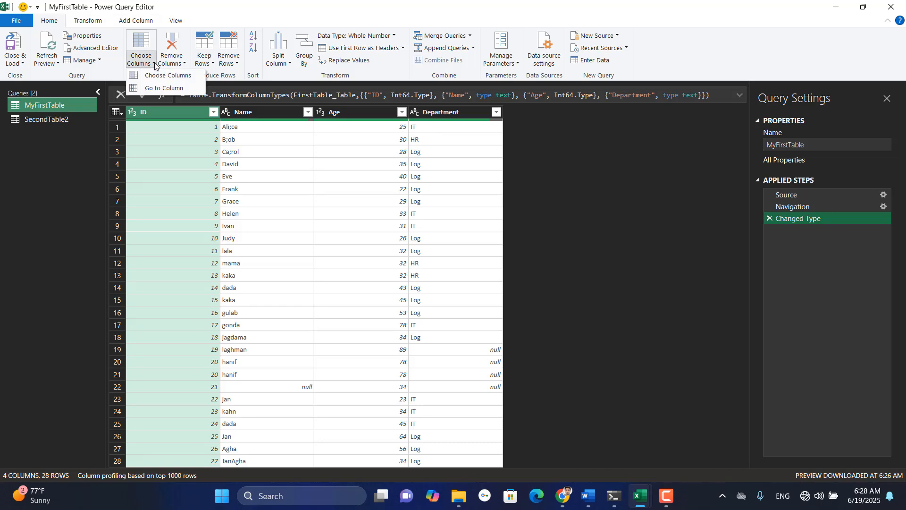
{"action": "left_click", "coordinate": [179, 90]}
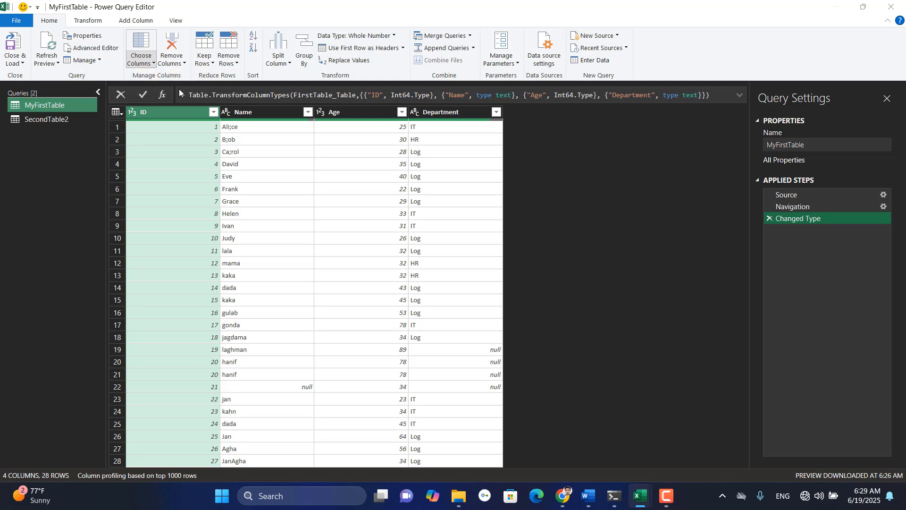
{"action": "left_click", "coordinate": [393, 116]}
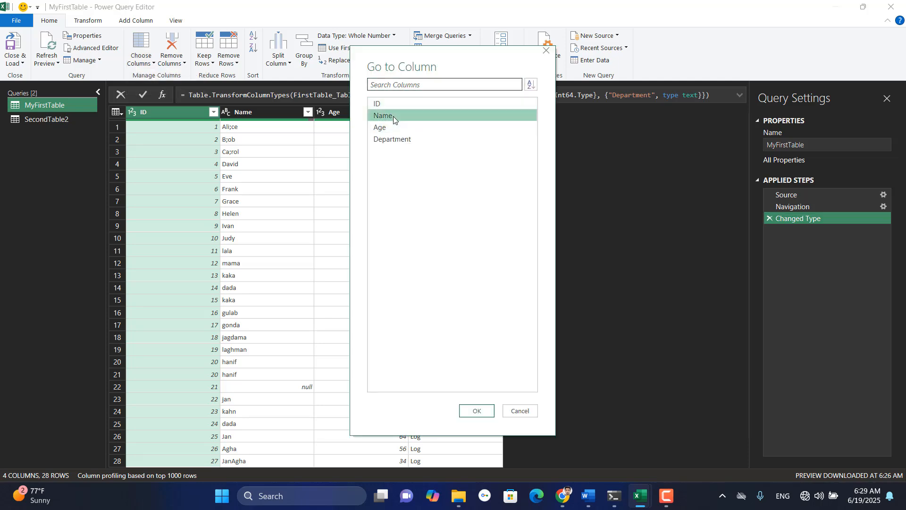
{"action": "left_click", "coordinate": [486, 412]}
{"action": "left_click", "coordinate": [253, 118]}
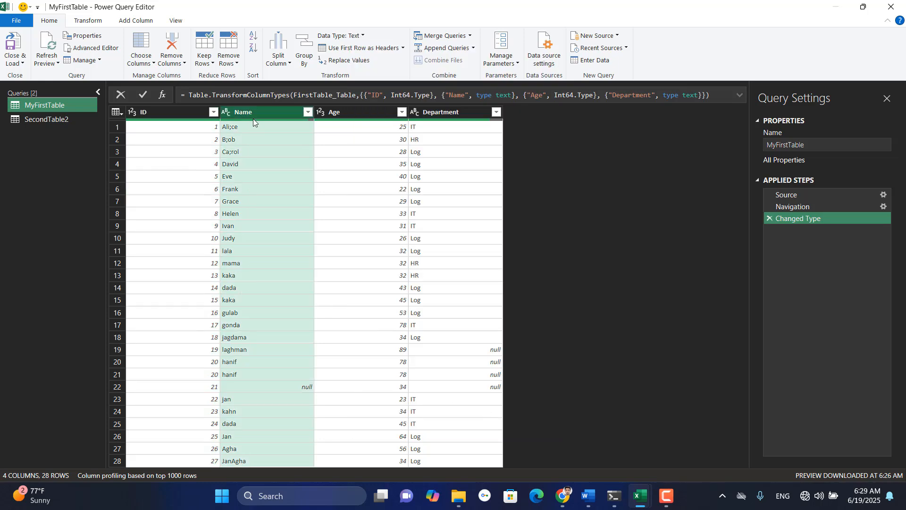
- Delete the Changed Type and Navigation steps from the applied steps of MyFirstTable
{"action": "left_click", "coordinate": [770, 218]}
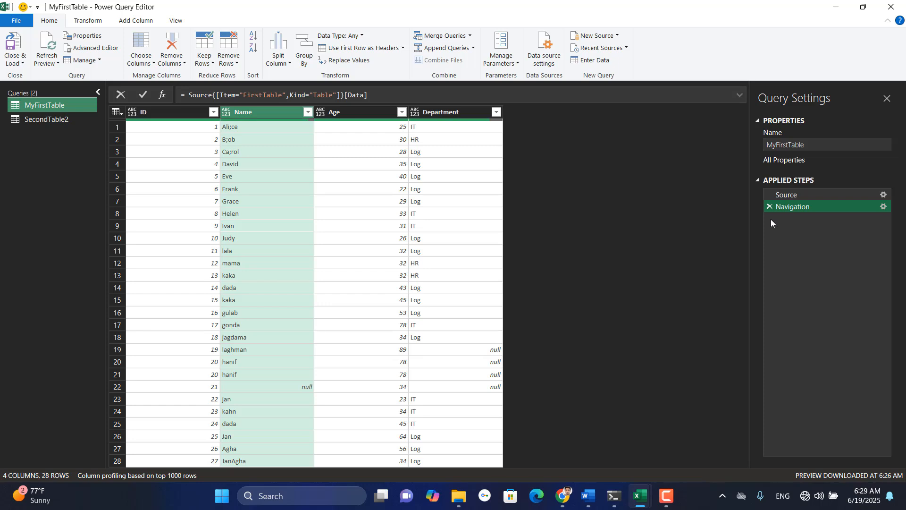
{"action": "left_click", "coordinate": [769, 207]}
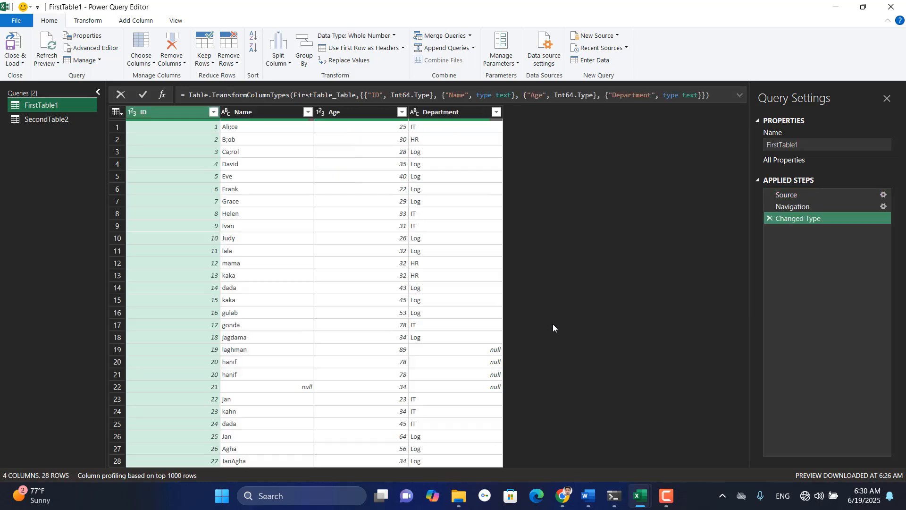
- Try removing the ID column from FirstTable1 with Remove Columns, and delete the Removed Columns step
{"action": "left_click", "coordinate": [156, 65]}
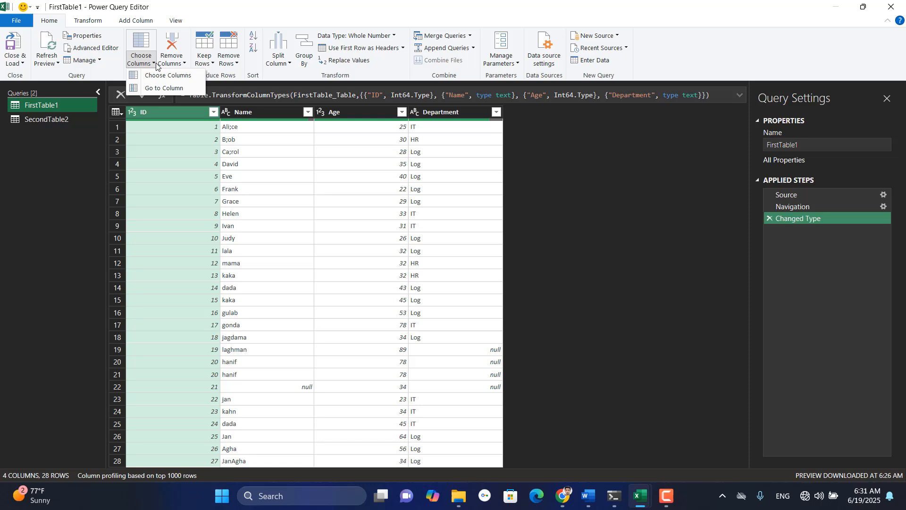
{"action": "left_click", "coordinate": [183, 65]}
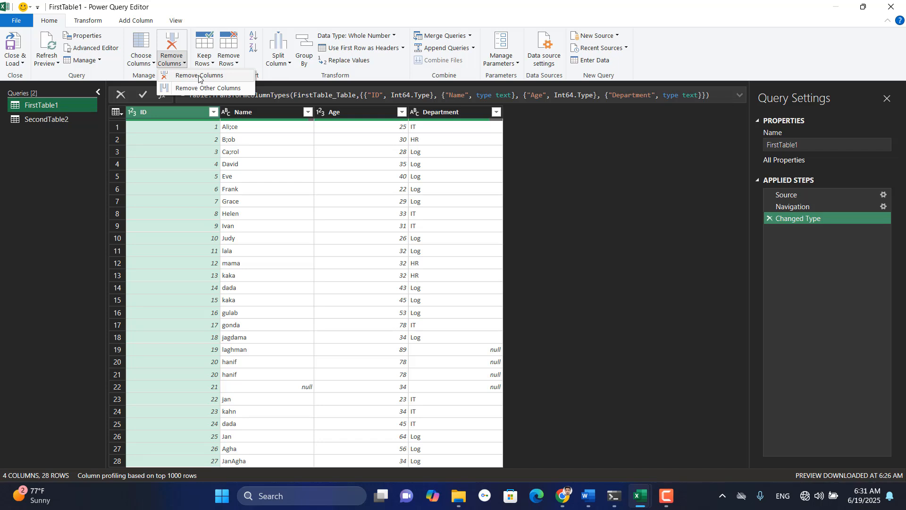
{"action": "left_click", "coordinate": [198, 76]}
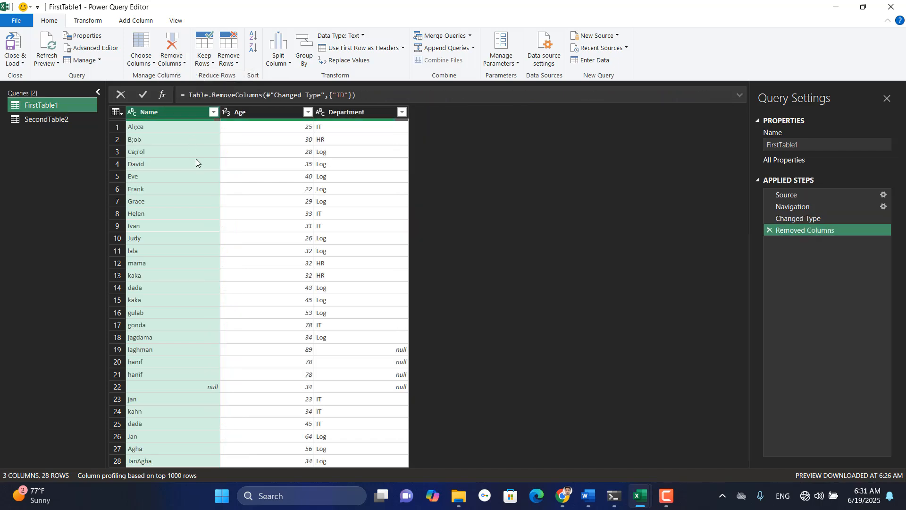
{"action": "left_click", "coordinate": [771, 231]}
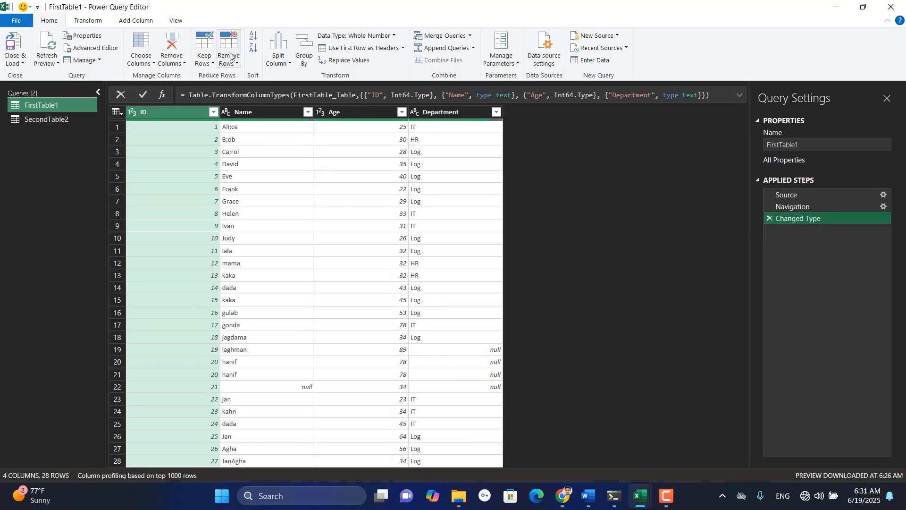
- Try removing every column except ID with Remove Other Columns, and delete the resulting applied step
{"action": "left_click", "coordinate": [206, 58]}
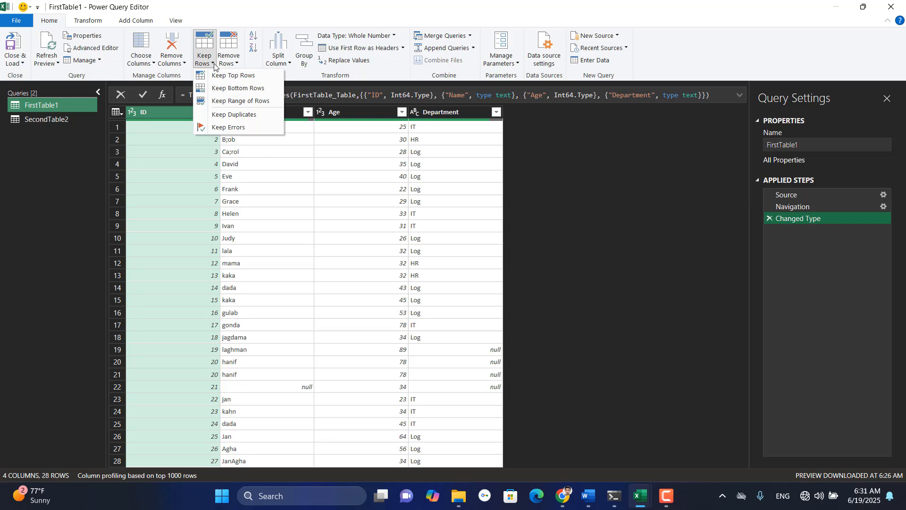
{"action": "left_click", "coordinate": [183, 63]}
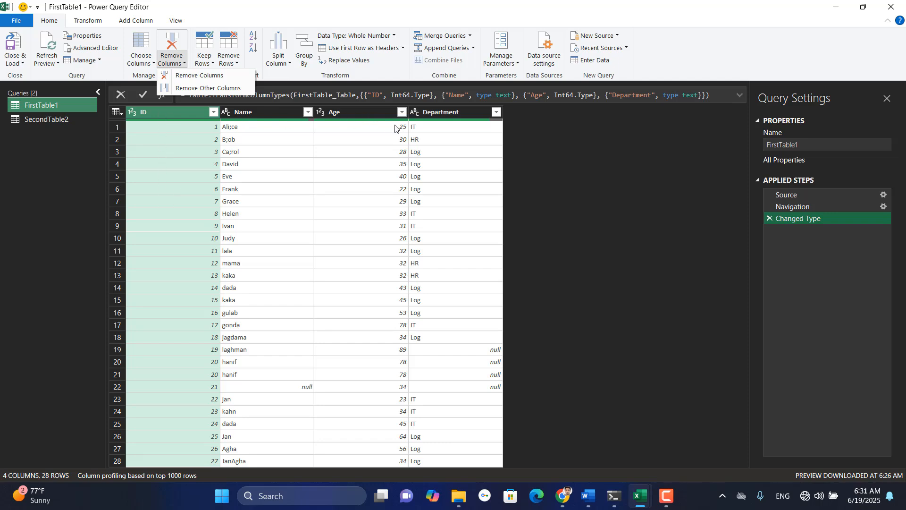
{"action": "left_click", "coordinate": [227, 89]}
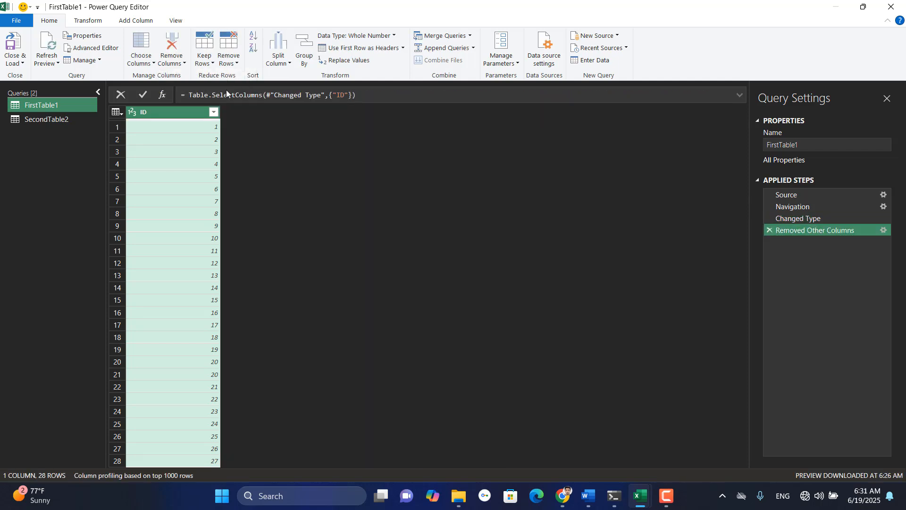
{"action": "left_click", "coordinate": [770, 230]}
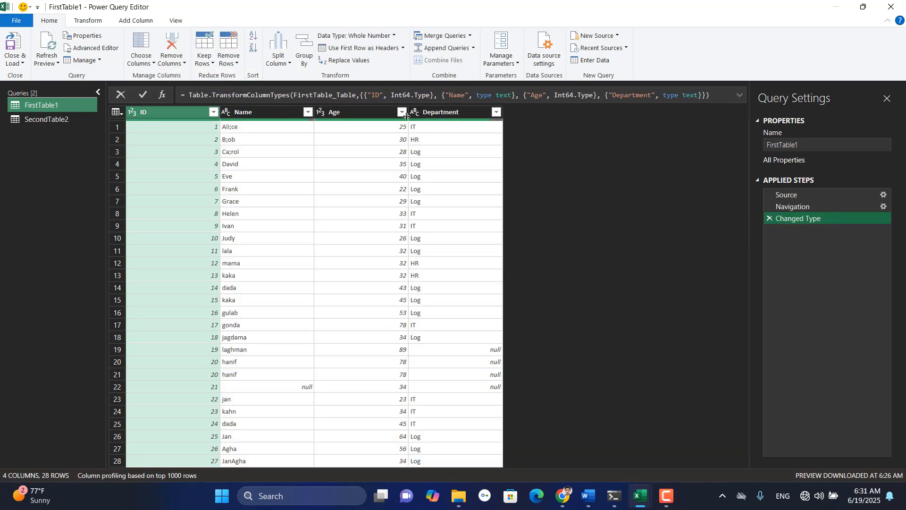
- Try keeping only the top 3 rows of FirstTable1, and delete the Kept First Rows step
{"action": "left_click", "coordinate": [185, 64]}
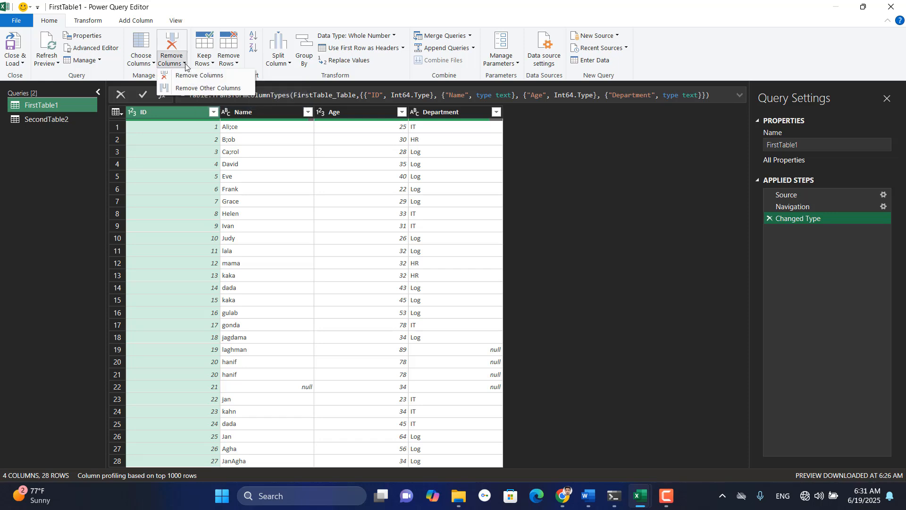
{"action": "left_click", "coordinate": [214, 64]}
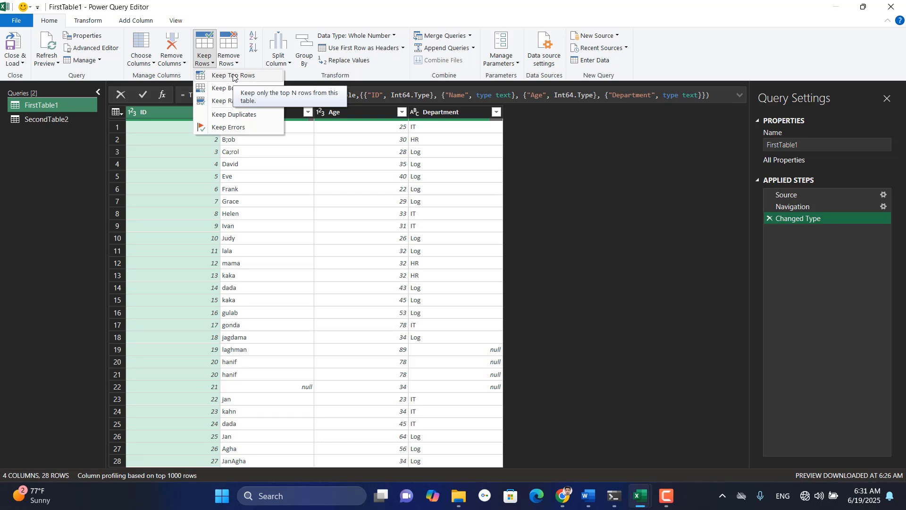
{"action": "left_click", "coordinate": [233, 76]}
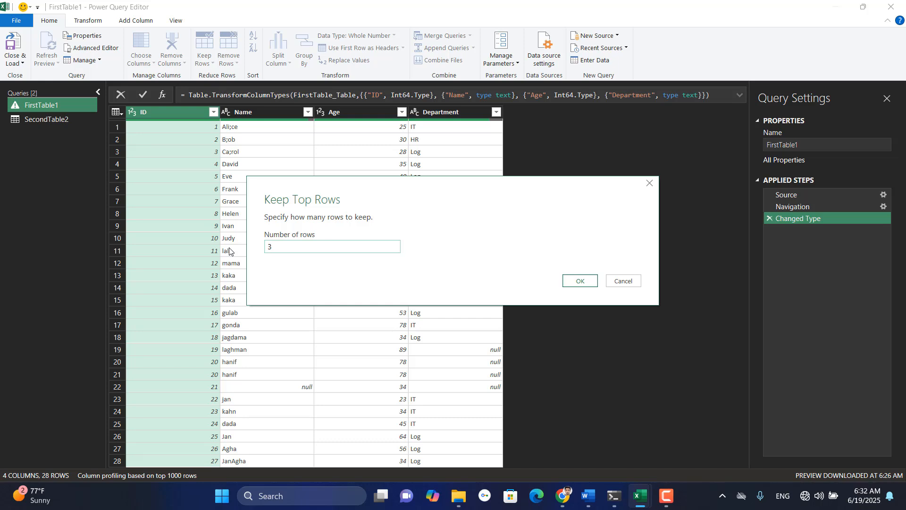
{"action": "key", "text": "Return"}
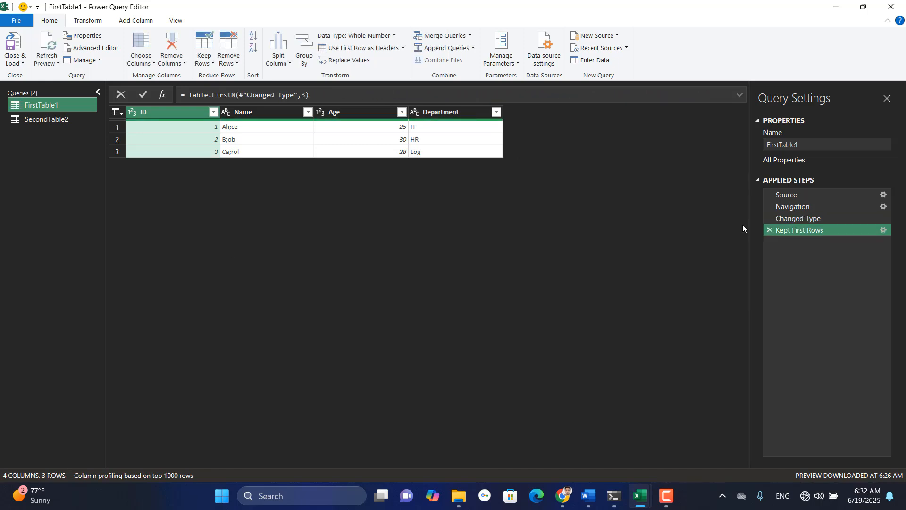
{"action": "left_click", "coordinate": [770, 230]}
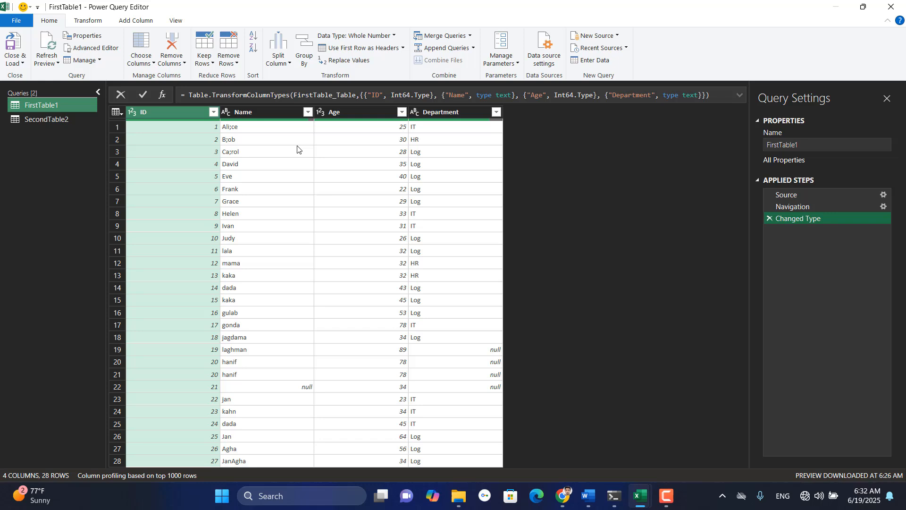
- Try keeping only the bottom 3 rows of FirstTable1, and delete the Kept Last Rows step
{"action": "left_click", "coordinate": [211, 64]}
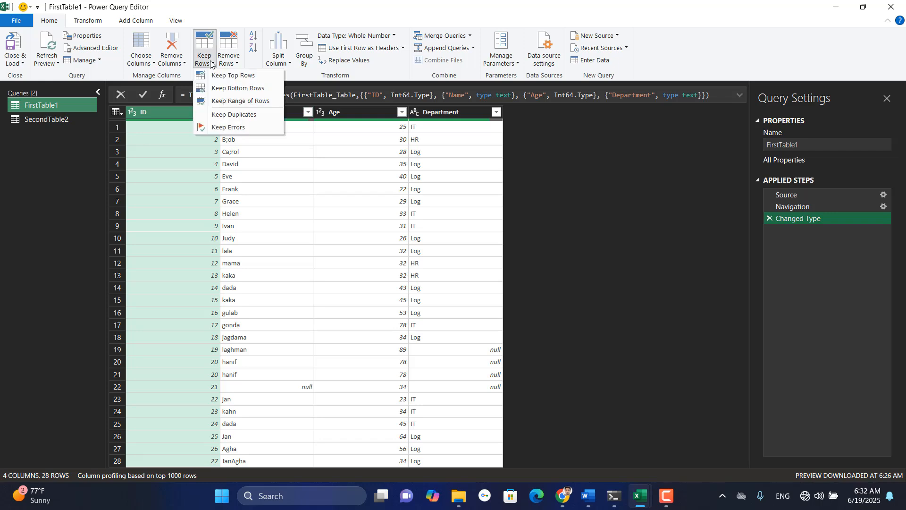
{"action": "left_click", "coordinate": [230, 89]}
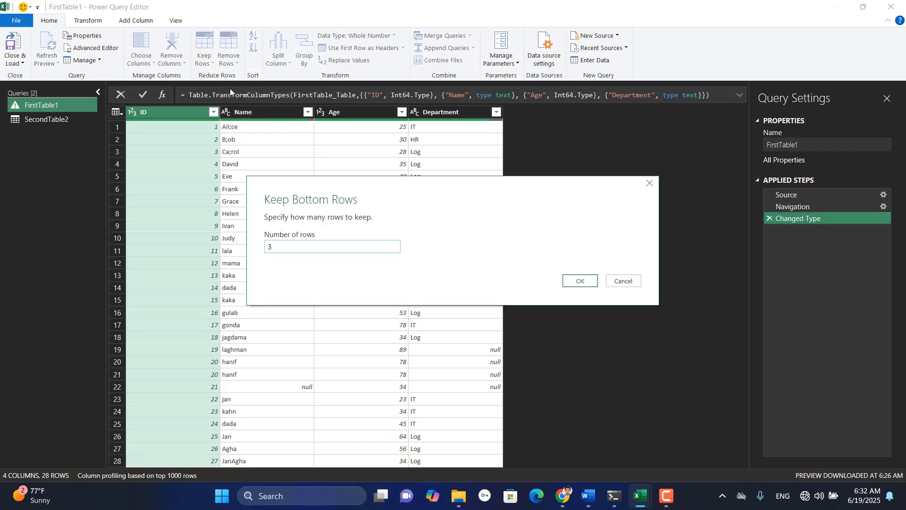
{"action": "key", "text": "Return"}
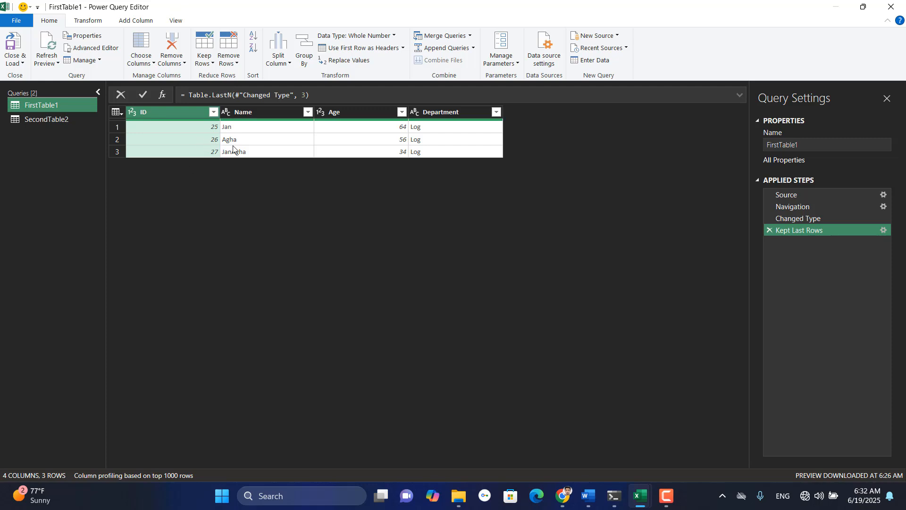
{"action": "left_click", "coordinate": [767, 230]}
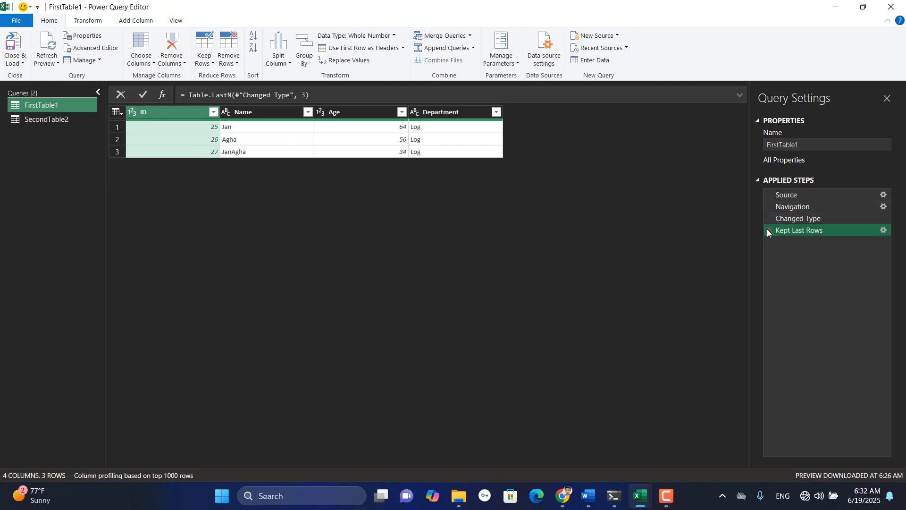
- Try keeping a range of 5 rows starting at row 1, and delete the Kept Range of Rows step
{"action": "left_click", "coordinate": [211, 65]}
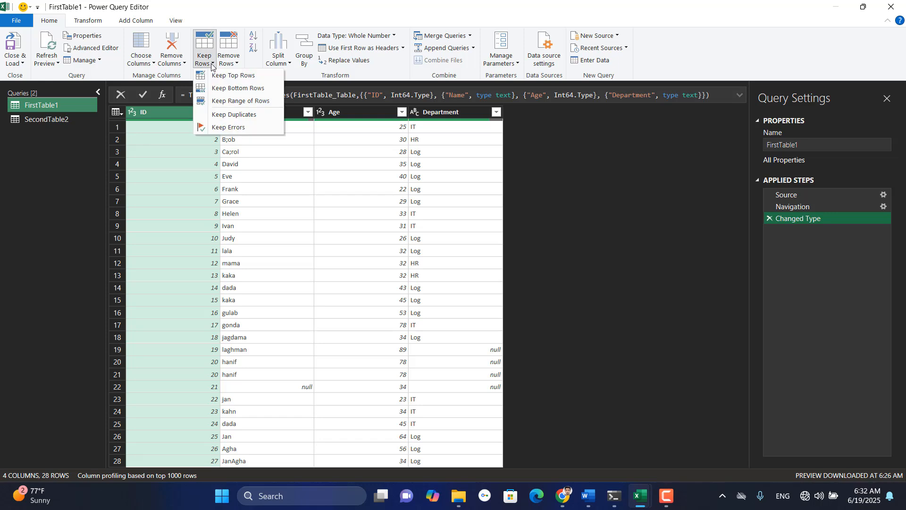
{"action": "left_click", "coordinate": [233, 102]}
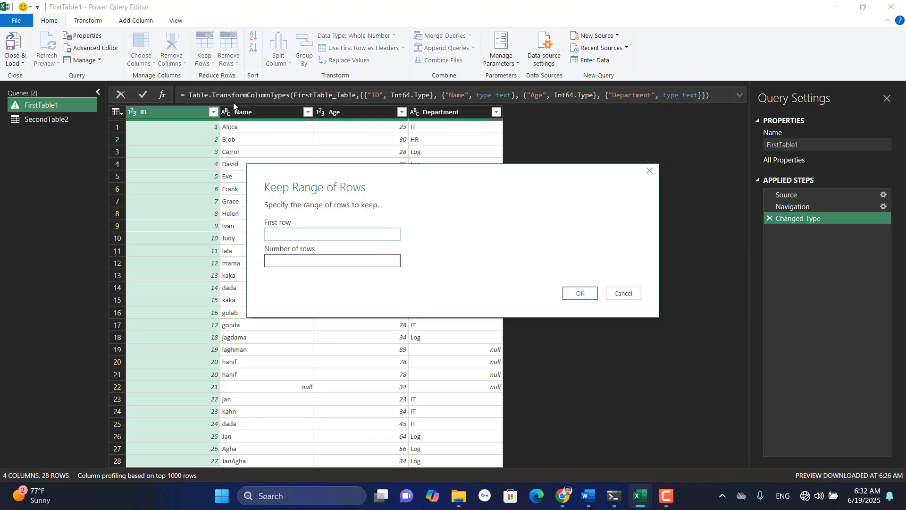
{"action": "left_click", "coordinate": [303, 263]}
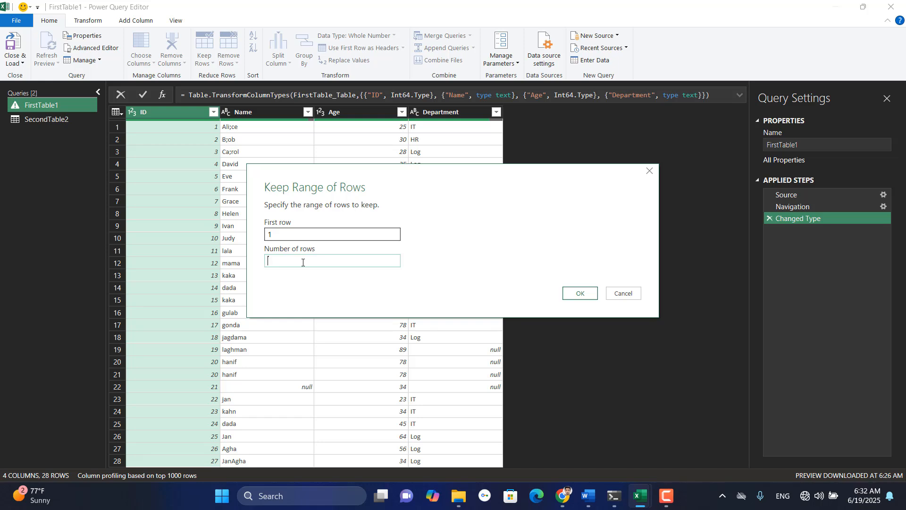
{"action": "left_click", "coordinate": [581, 294]}
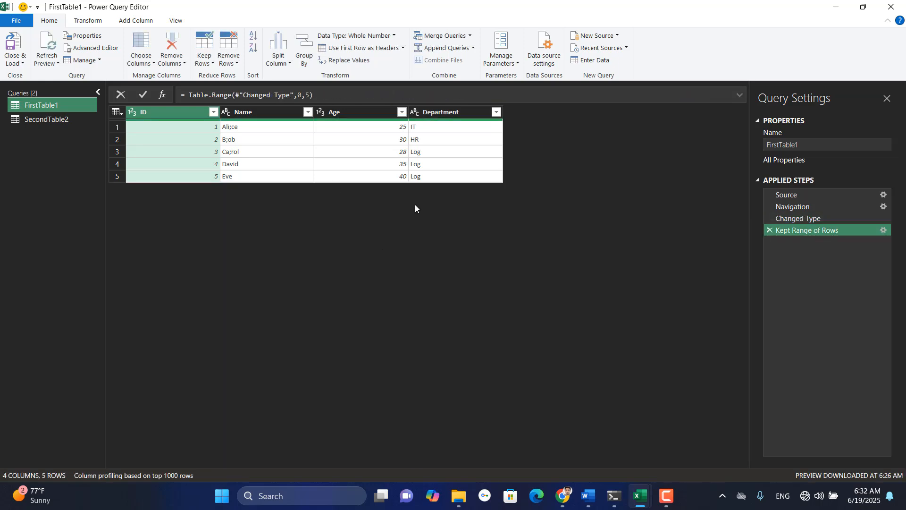
{"action": "left_click", "coordinate": [770, 231]}
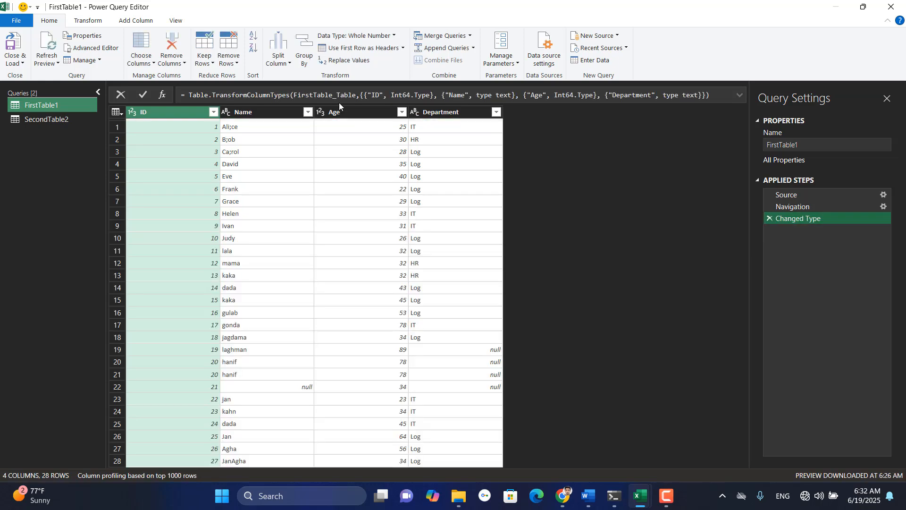
- Try keeping only rows with duplicate ID values, and delete the Kept Duplicates step
{"action": "left_click", "coordinate": [212, 65]}
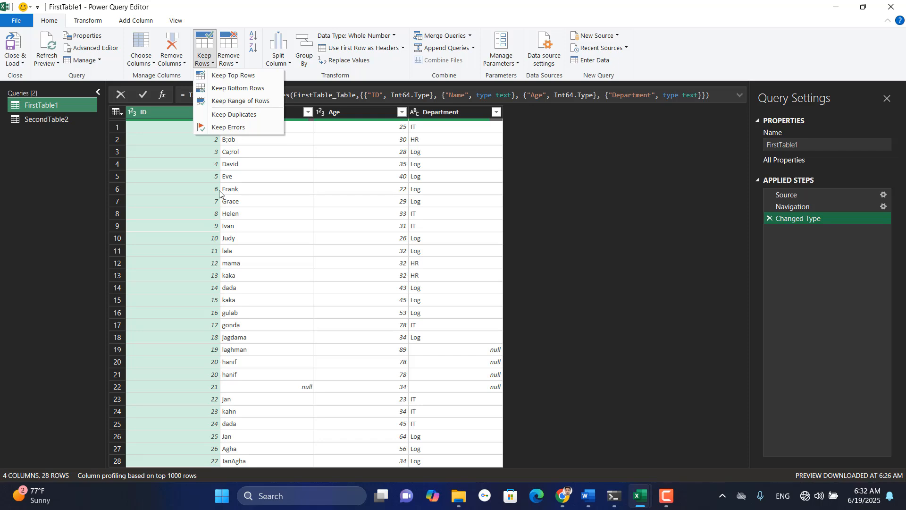
{"action": "left_click", "coordinate": [246, 118]}
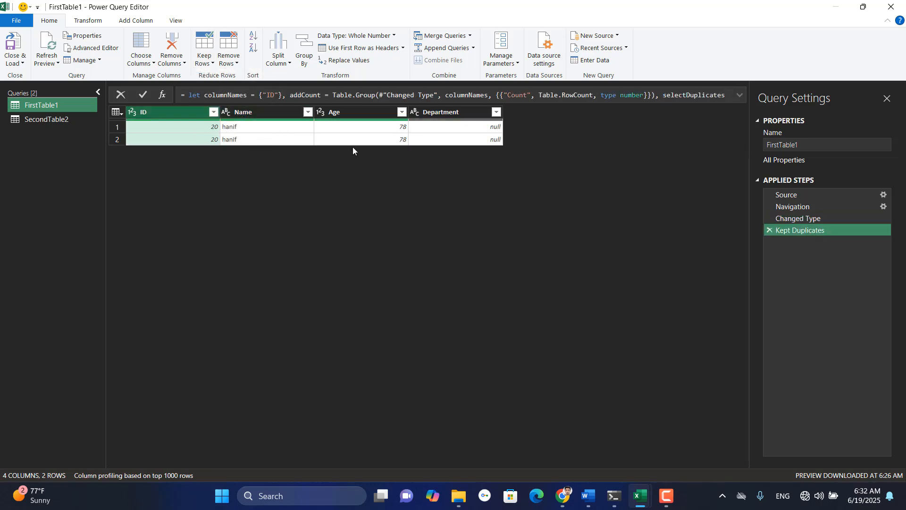
{"action": "left_click", "coordinate": [770, 232]}
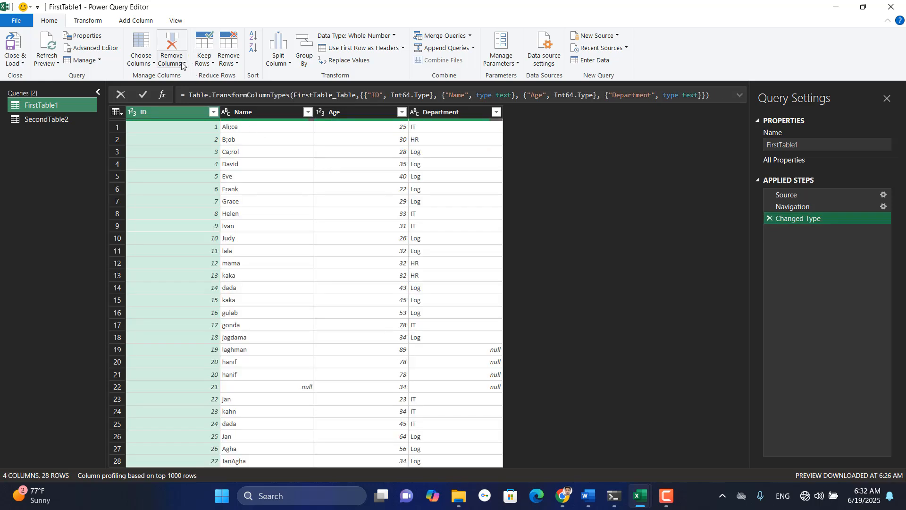
- Try keeping only rows with errors in the ID column, and delete the Kept Errors step
{"action": "left_click", "coordinate": [213, 64]}
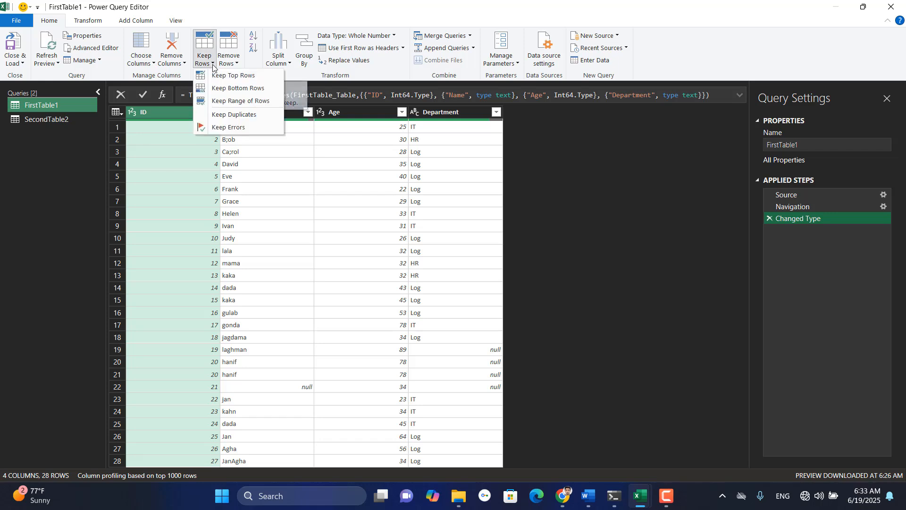
{"action": "left_click", "coordinate": [235, 128]}
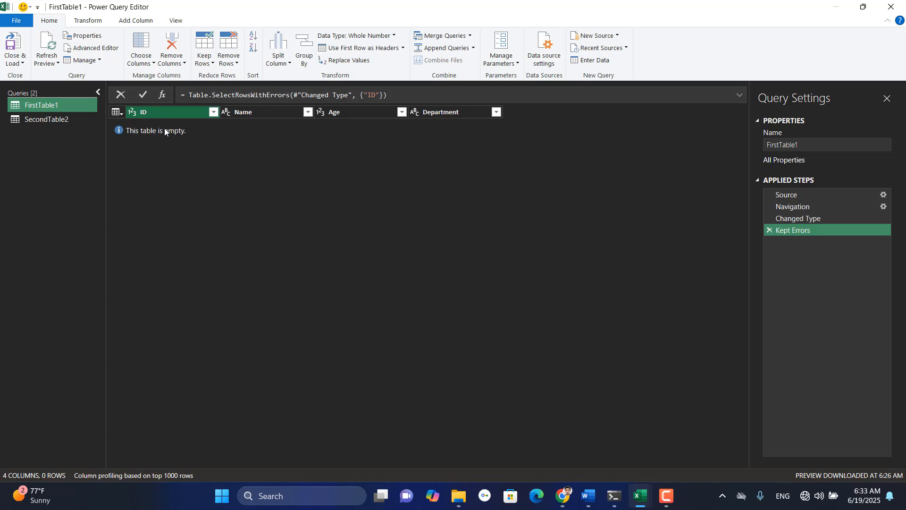
{"action": "left_click", "coordinate": [770, 230]}
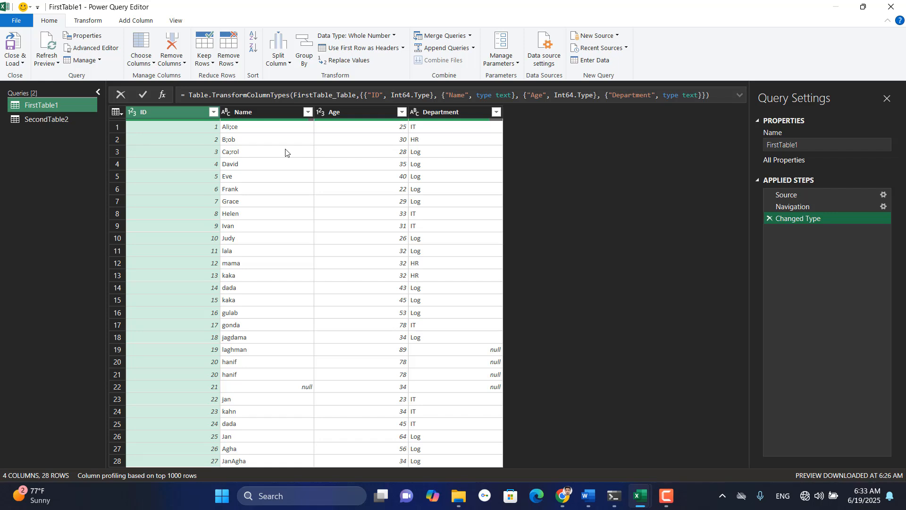
- Try removing the top 3 rows of FirstTable1, and delete the Removed Top Rows step
{"action": "left_click", "coordinate": [229, 57]}
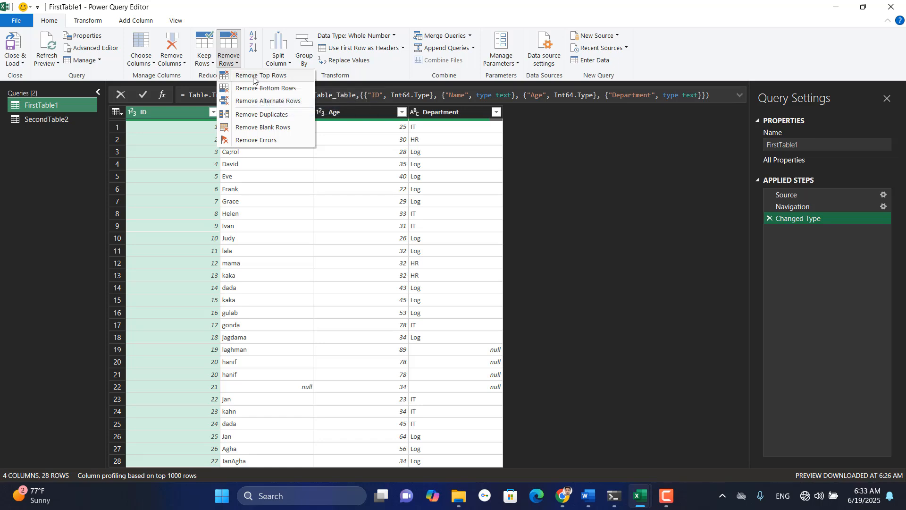
{"action": "left_click", "coordinate": [254, 77]}
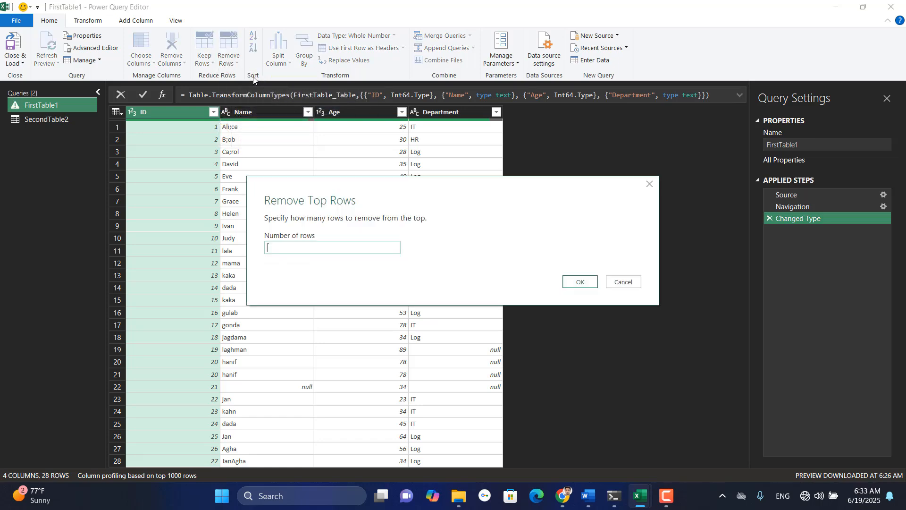
{"action": "type", "text": "3"}
{"action": "key", "text": "Return"}
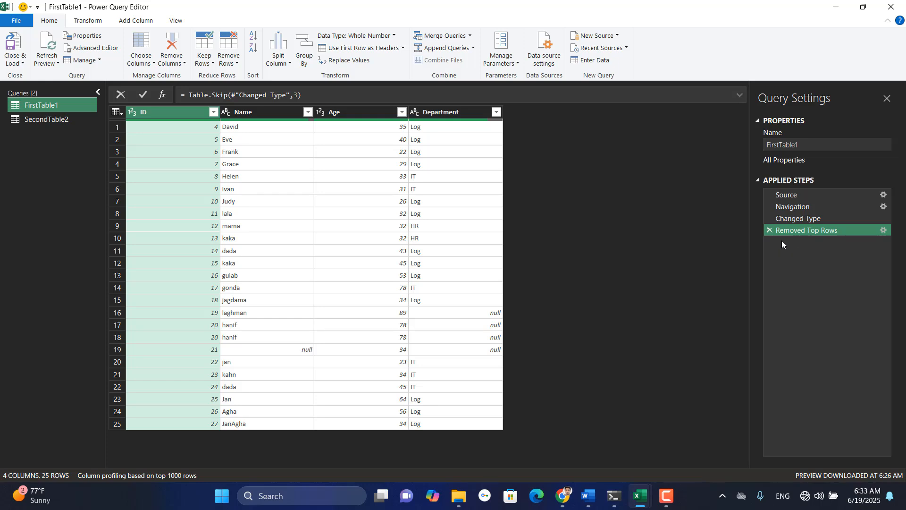
{"action": "left_click", "coordinate": [770, 232]}
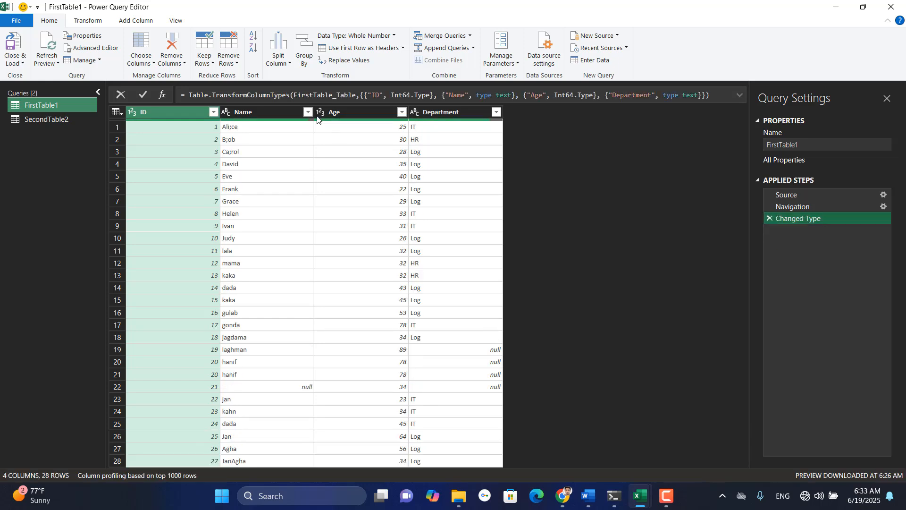
- Try removing the bottom 3 rows of FirstTable1, and delete the Removed Bottom Rows step
{"action": "left_click", "coordinate": [235, 63]}
{"action": "left_click", "coordinate": [256, 89]}
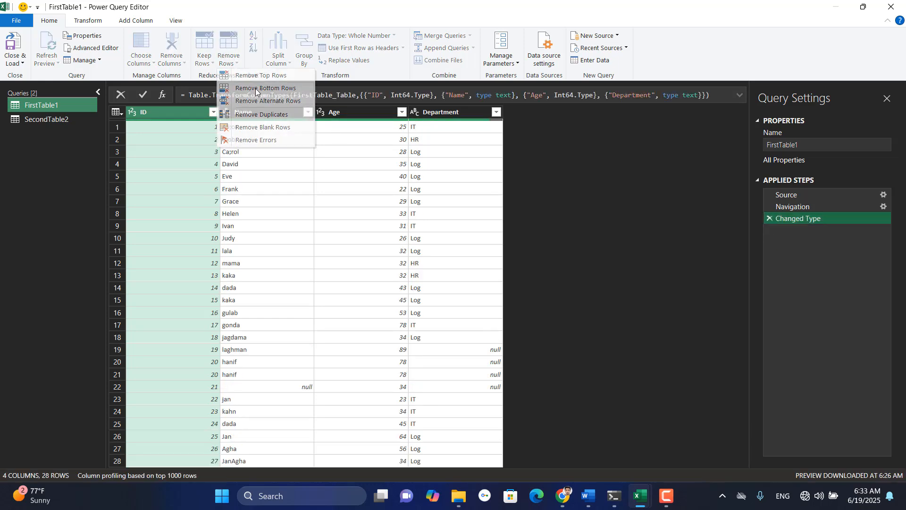
{"action": "type", "text": "3"}
{"action": "key", "text": "Return"}
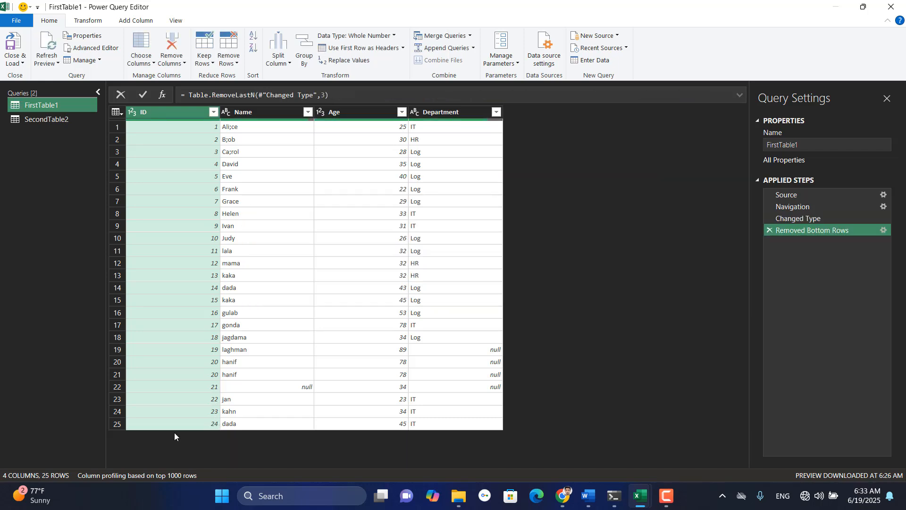
{"action": "left_click", "coordinate": [768, 232]}
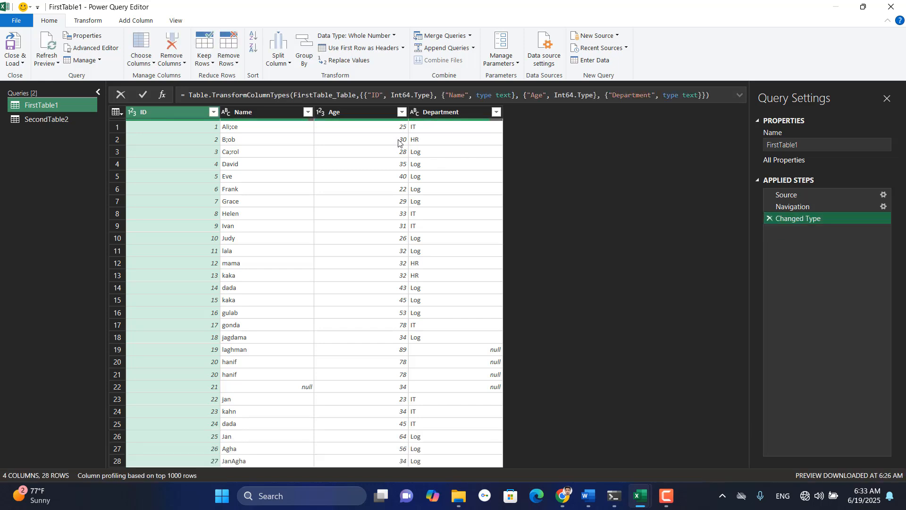
- Try removing alternate rows with first row 3, 3 rows to remove and 24 rows to keep, and delete the Removed Alternate Rows step
{"action": "left_click", "coordinate": [238, 63]}
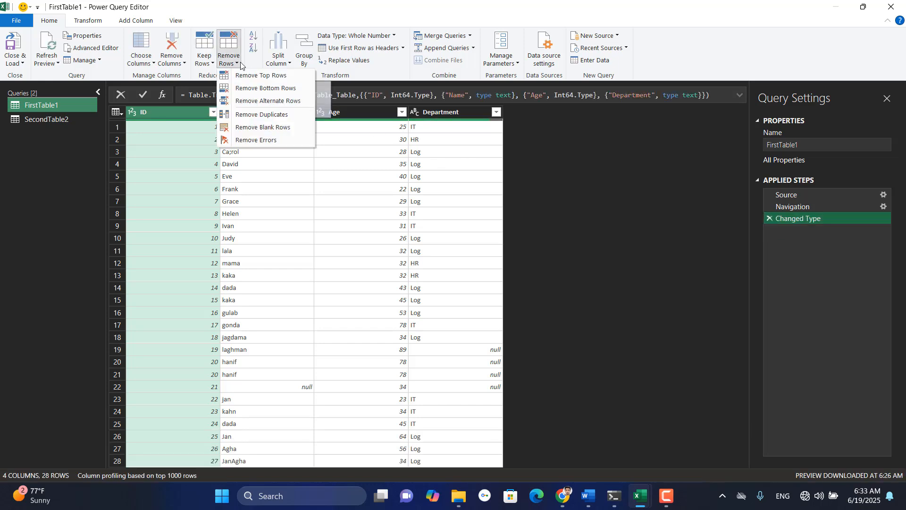
{"action": "left_click", "coordinate": [261, 103]}
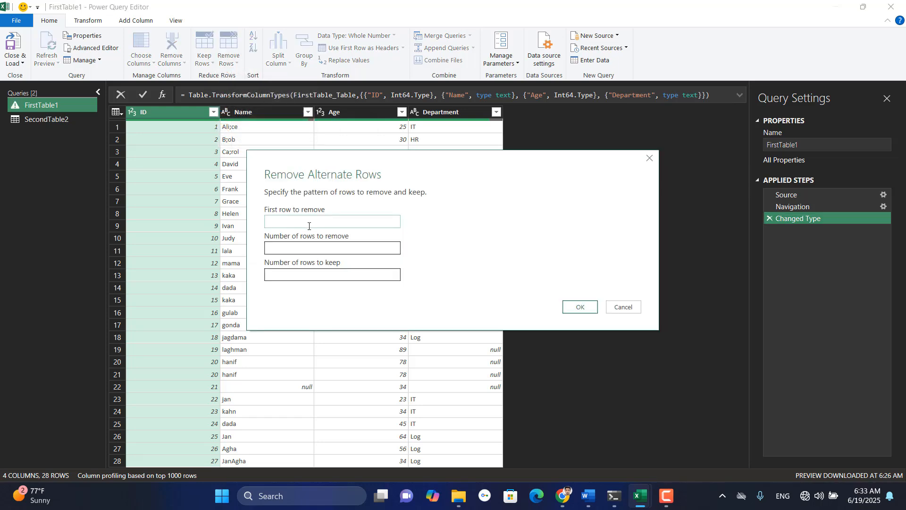
{"action": "type", "text": "3"}
{"action": "left_click", "coordinate": [336, 249]}
{"action": "type", "text": "3"}
{"action": "left_click", "coordinate": [320, 251]}
{"action": "left_click", "coordinate": [304, 221]}
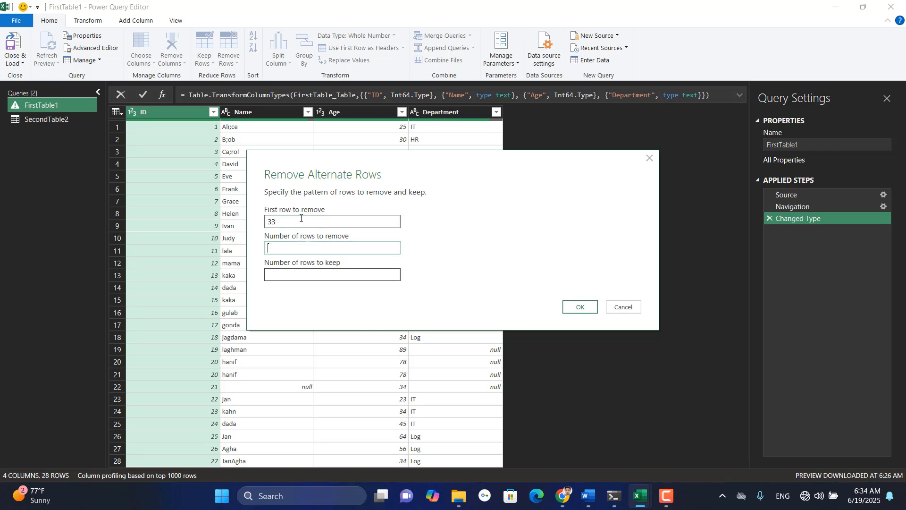
{"action": "key", "text": "BackSpace"}
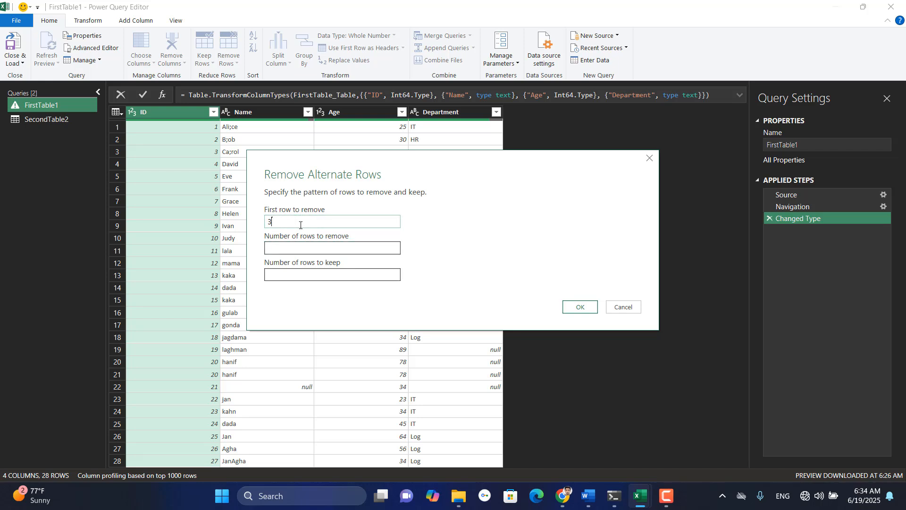
{"action": "left_click", "coordinate": [309, 248]}
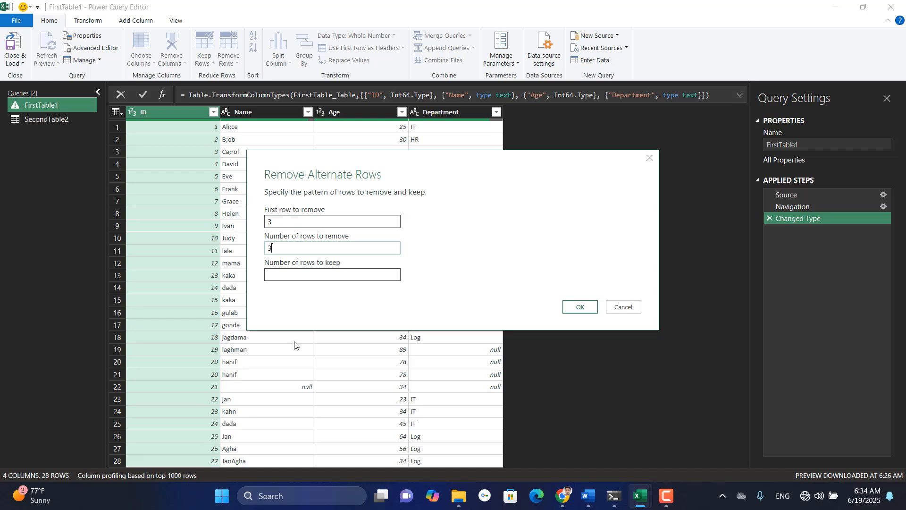
{"action": "left_click", "coordinate": [289, 277]}
{"action": "type", "text": "2"}
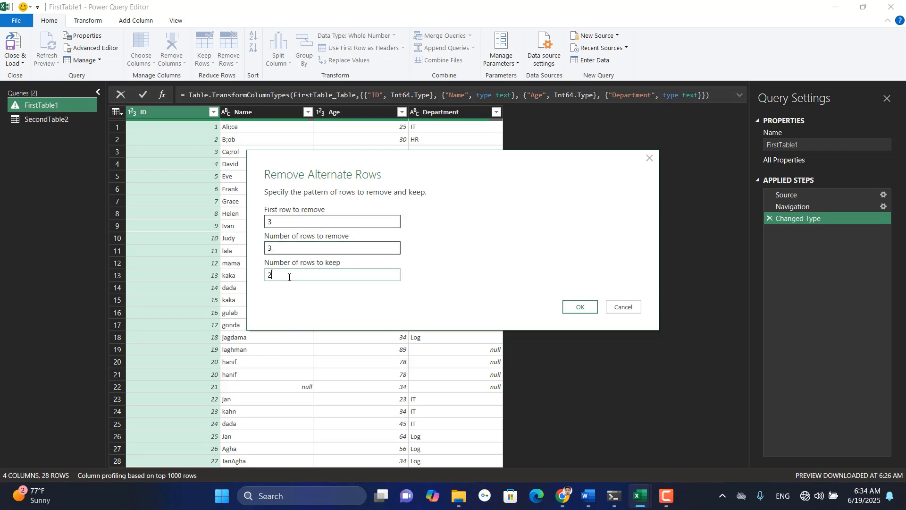
{"action": "type", "text": "4"}
{"action": "left_click", "coordinate": [590, 308]}
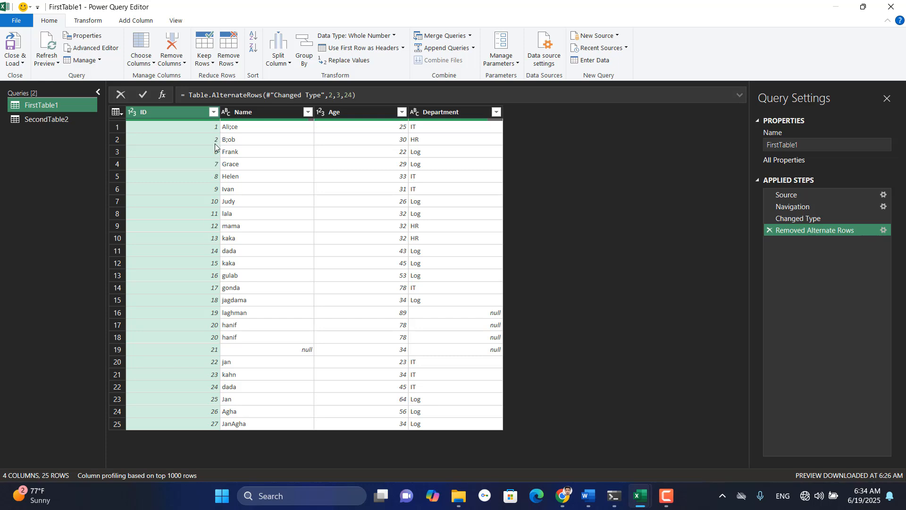
{"action": "left_click", "coordinate": [770, 231]}
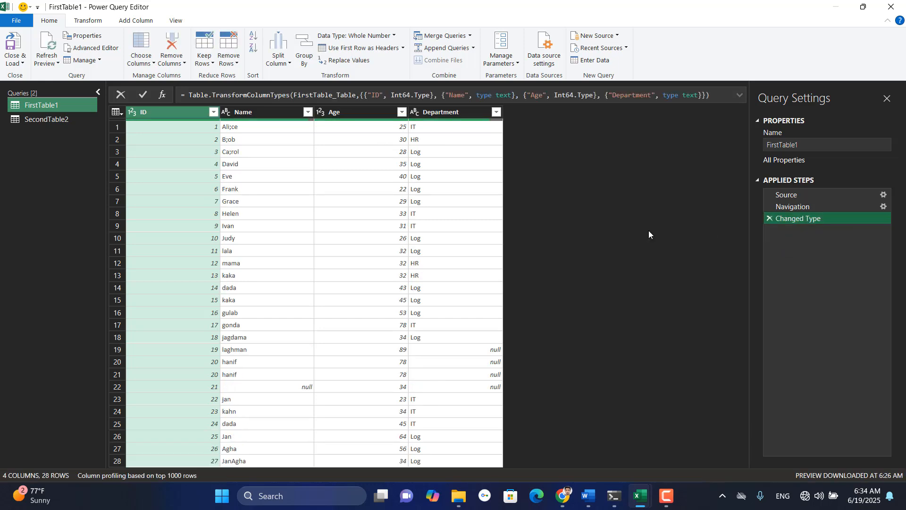
- Try removing rows with duplicate ID values from FirstTable1, and delete the Removed Duplicates step
{"action": "left_click", "coordinate": [238, 65]}
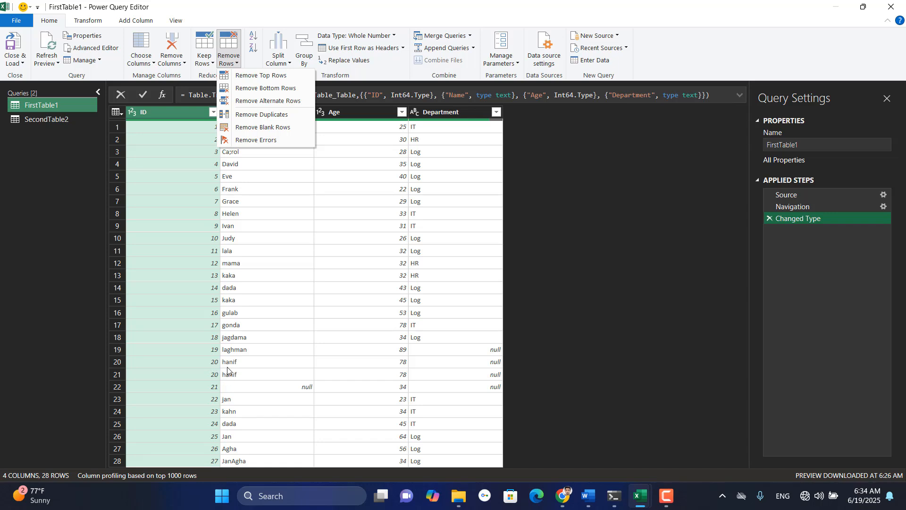
{"action": "left_click", "coordinate": [268, 115]}
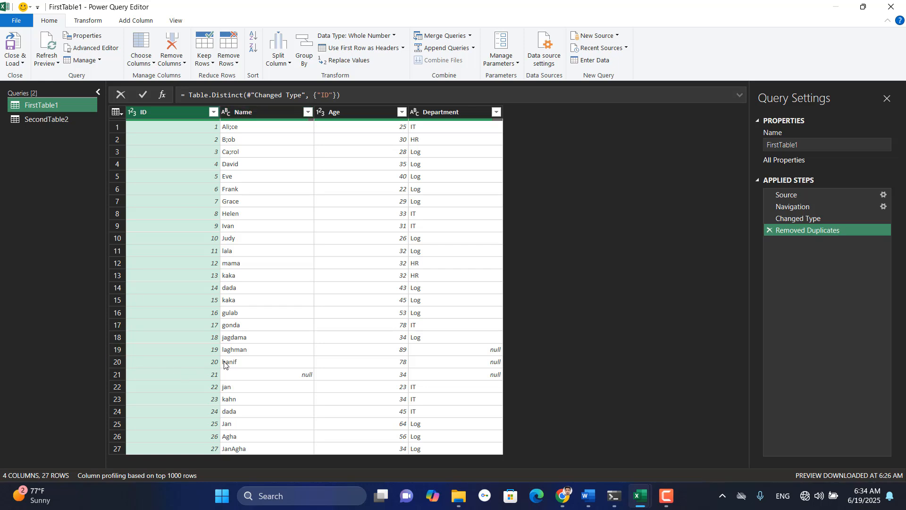
{"action": "left_click", "coordinate": [238, 64]}
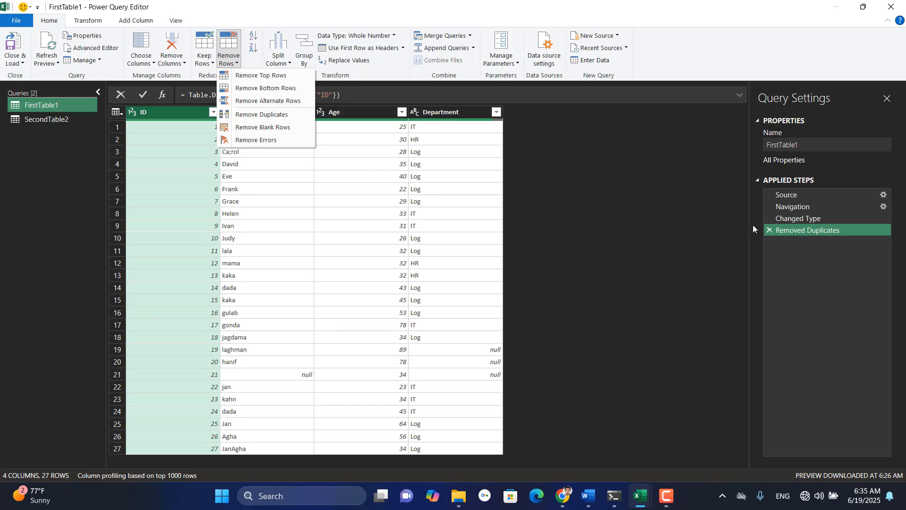
{"action": "left_click", "coordinate": [768, 230]}
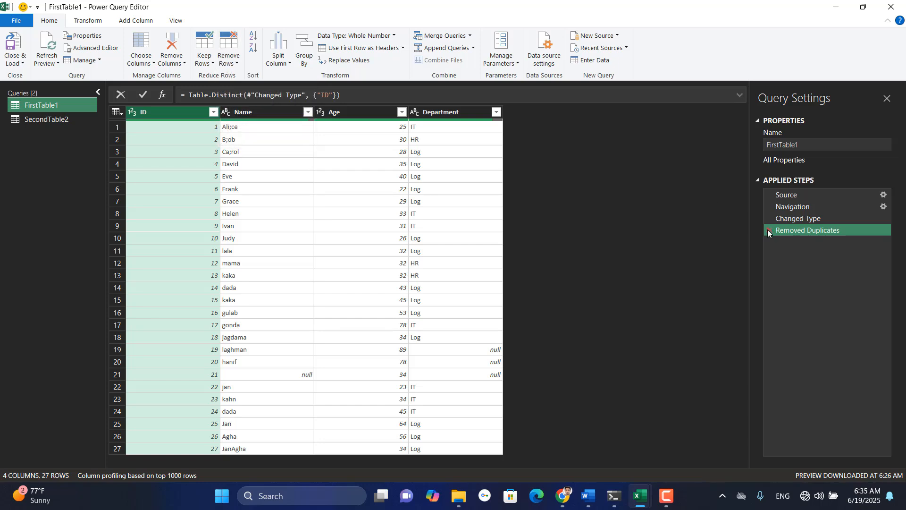
{"action": "left_click", "coordinate": [768, 230]}
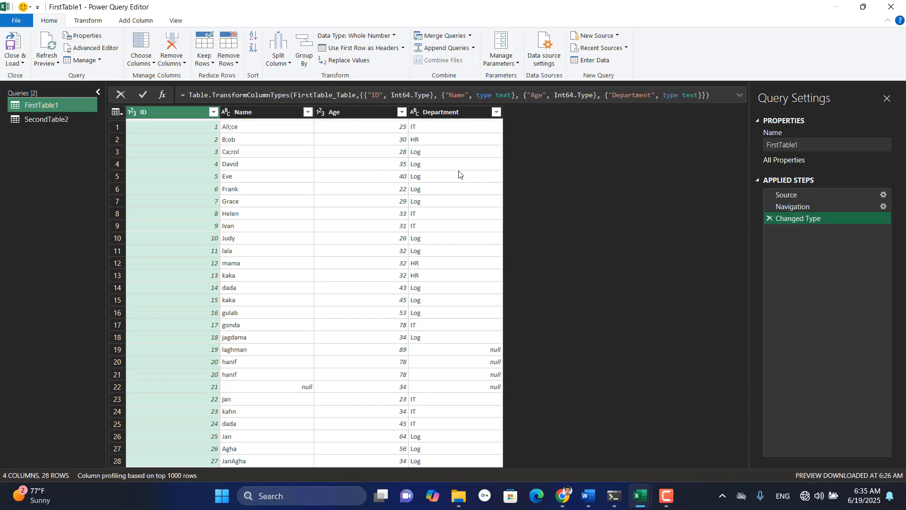
- Try removing blank rows from FirstTable1, and delete the Removed Blank Rows step
{"action": "left_click", "coordinate": [239, 66]}
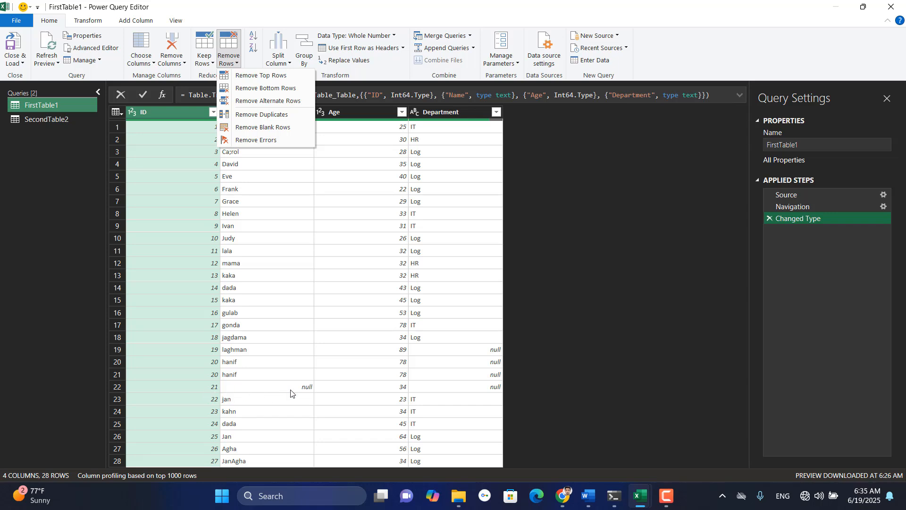
{"action": "left_click", "coordinate": [269, 132]}
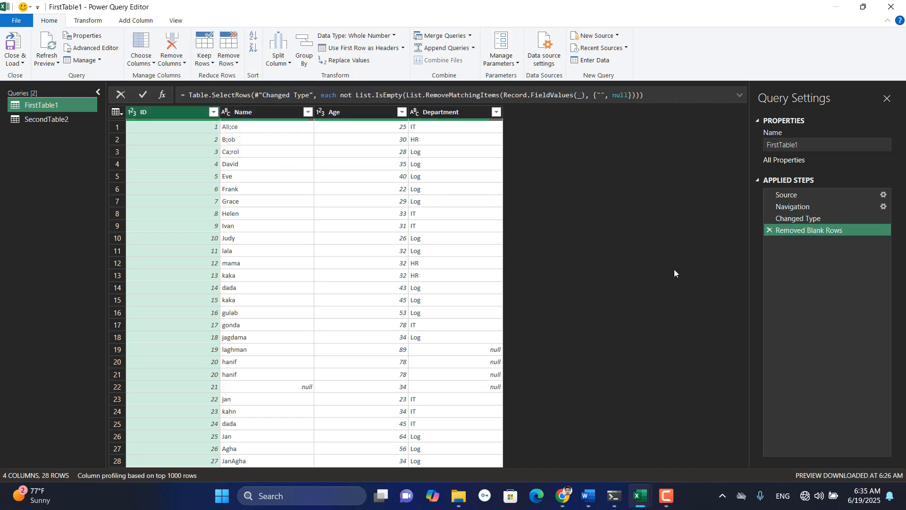
{"action": "left_click", "coordinate": [771, 231]}
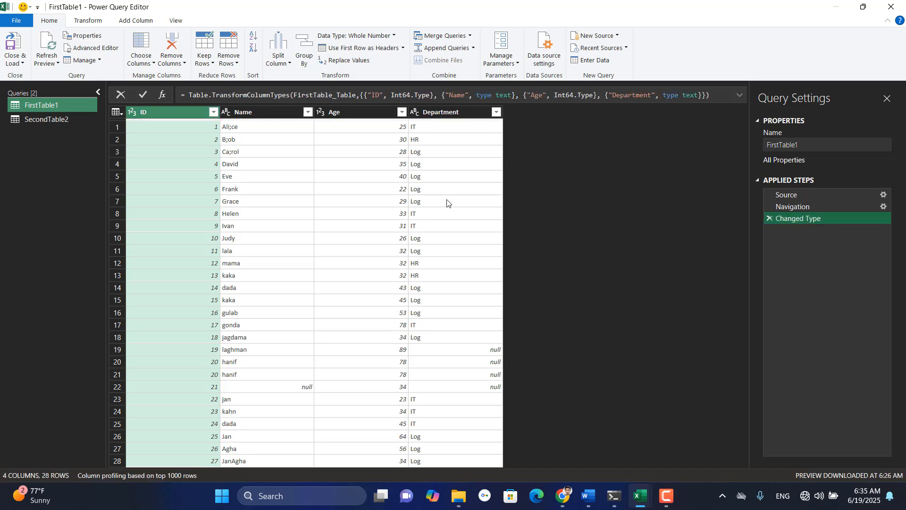
{"action": "left_click", "coordinate": [236, 63]}
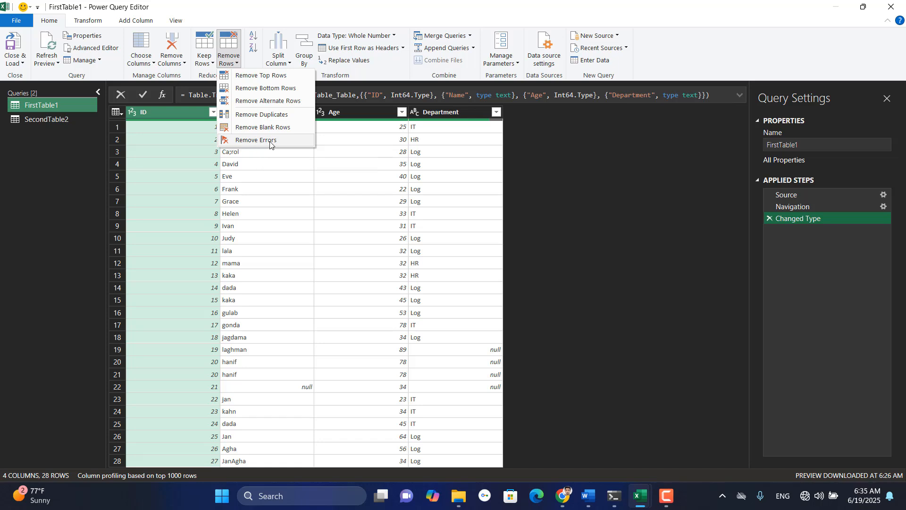
{"action": "left_click", "coordinate": [285, 176]}
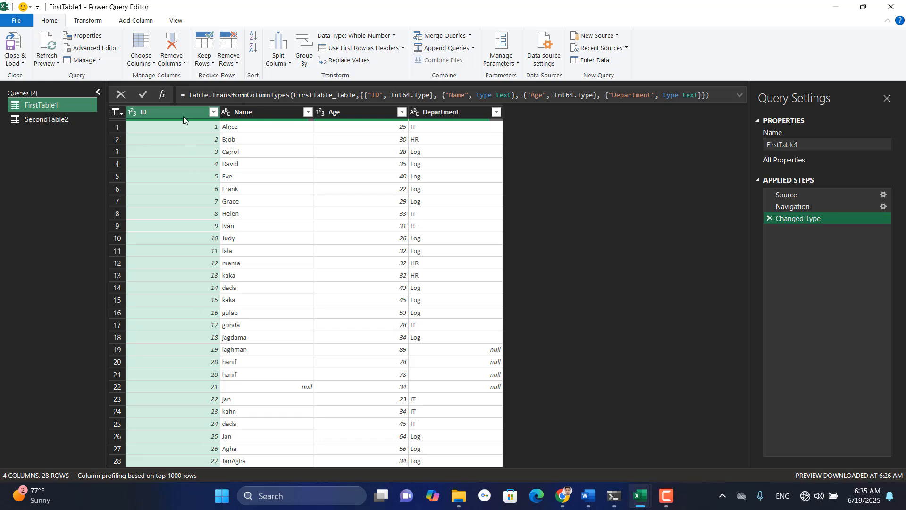
- Try sorting FirstTable1 by ID in descending order, and delete the Sorted Rows step
{"action": "left_click", "coordinate": [254, 49]}
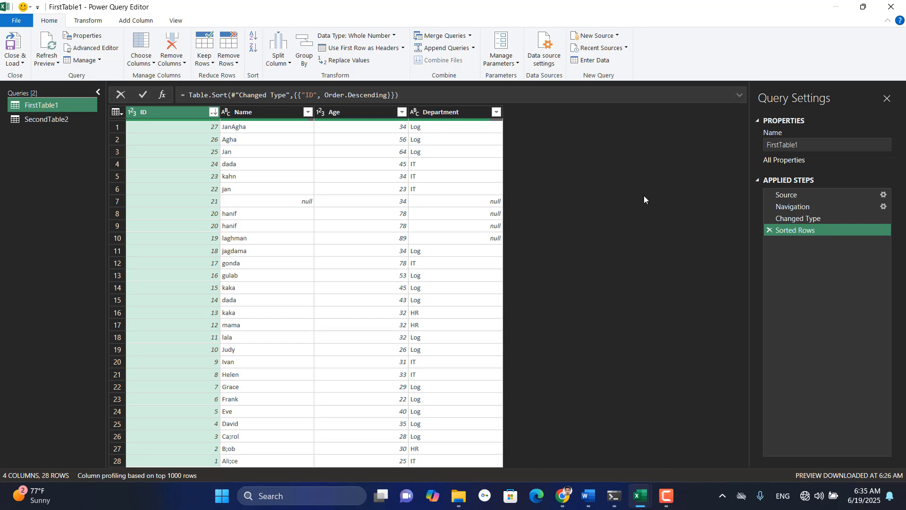
{"action": "left_click", "coordinate": [772, 230]}
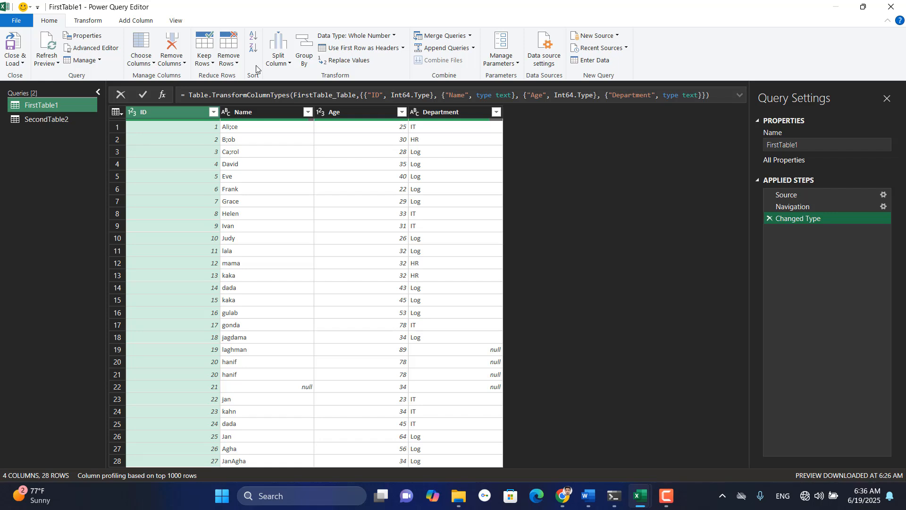
- Try splitting the Name column at each occurrence of the semicolon delimiter, and delete the resulting type-change and split steps
{"action": "left_click", "coordinate": [252, 113]}
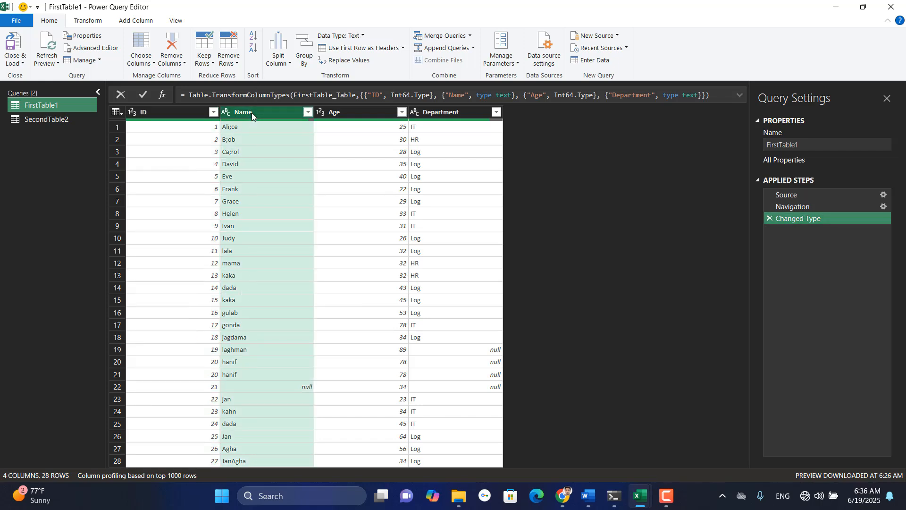
{"action": "left_click", "coordinate": [290, 65]}
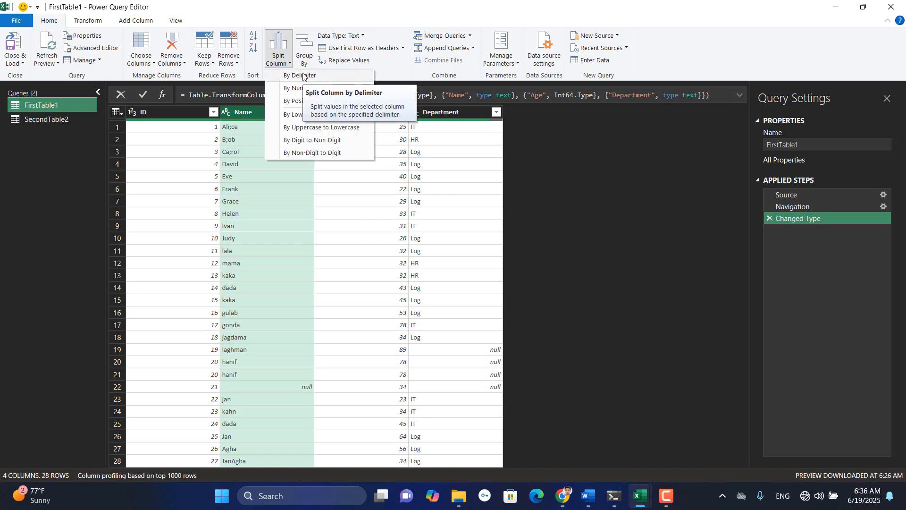
{"action": "left_click", "coordinate": [307, 76]}
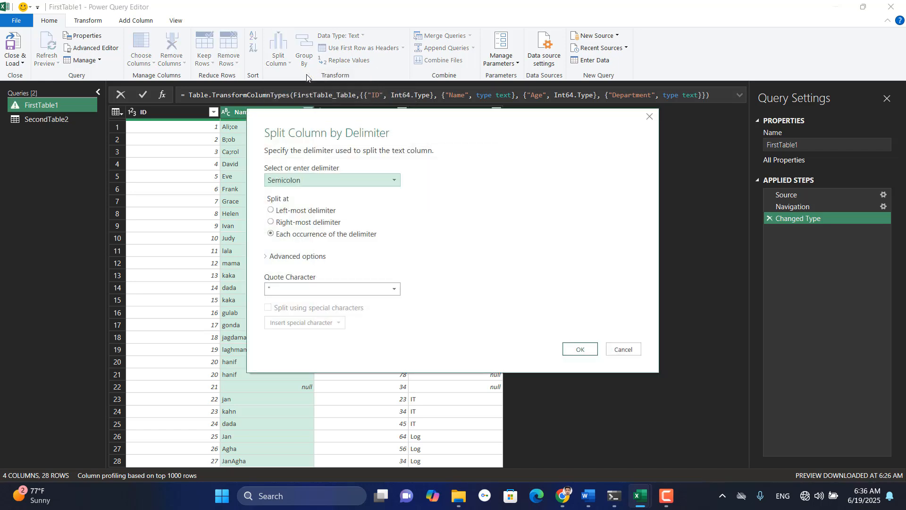
{"action": "left_click_drag", "start_coordinate": [408, 118], "coordinate": [554, 115]}
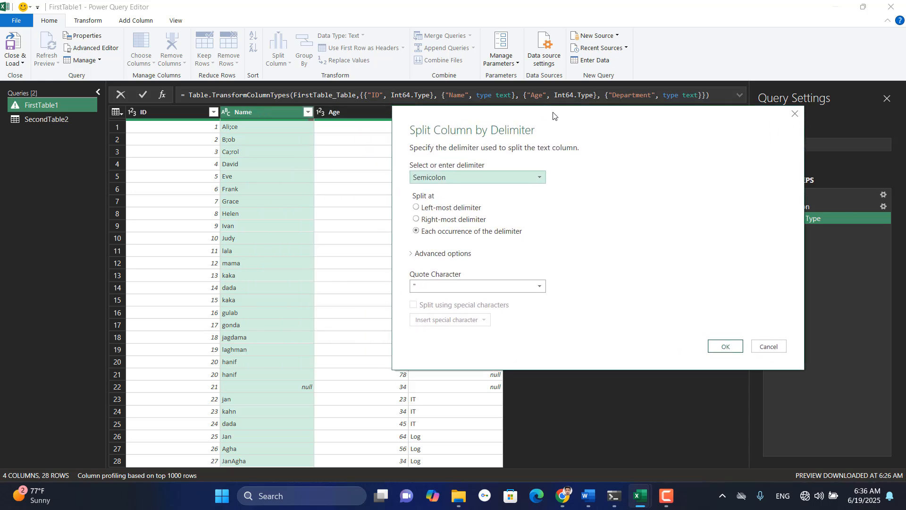
{"action": "left_click", "coordinate": [540, 178]}
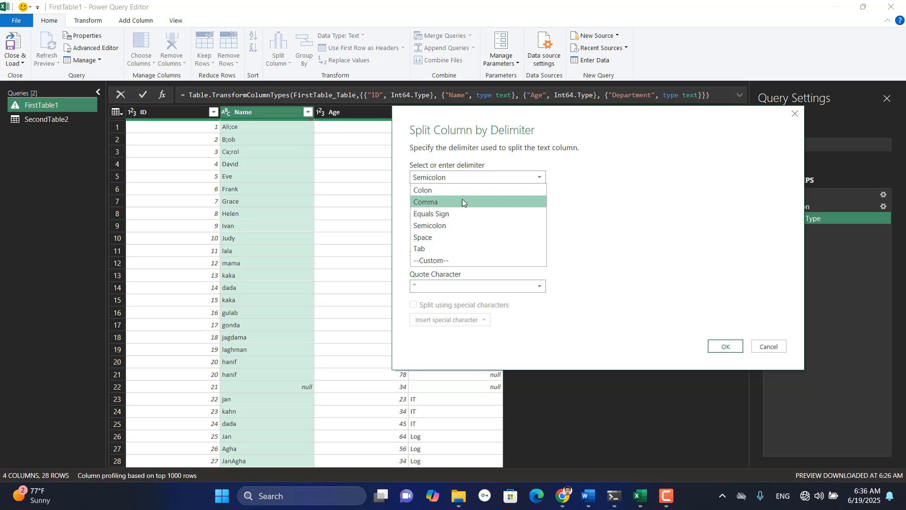
{"action": "left_click", "coordinate": [465, 225]}
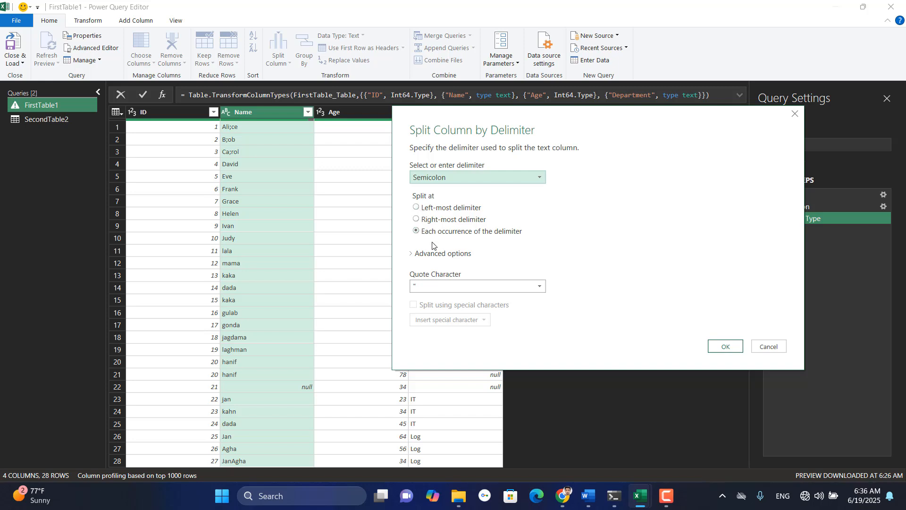
{"action": "left_click", "coordinate": [731, 351]}
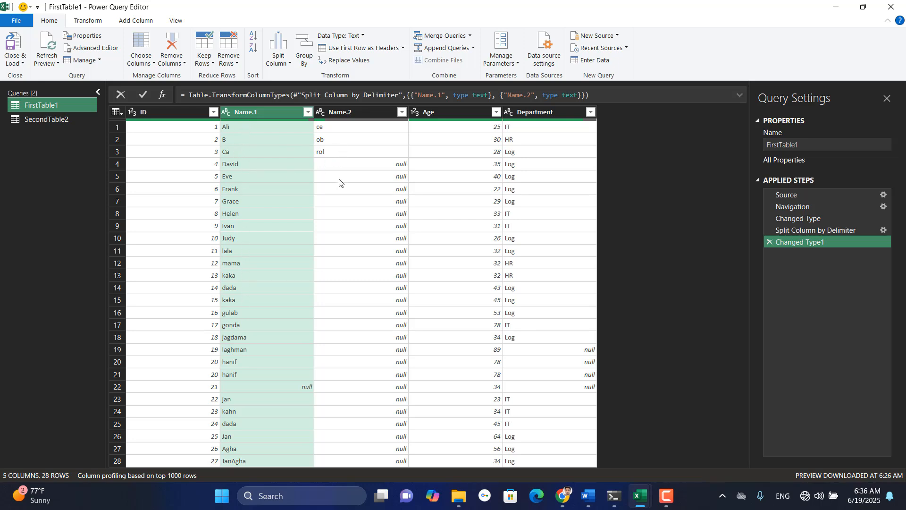
{"action": "left_click", "coordinate": [768, 242]}
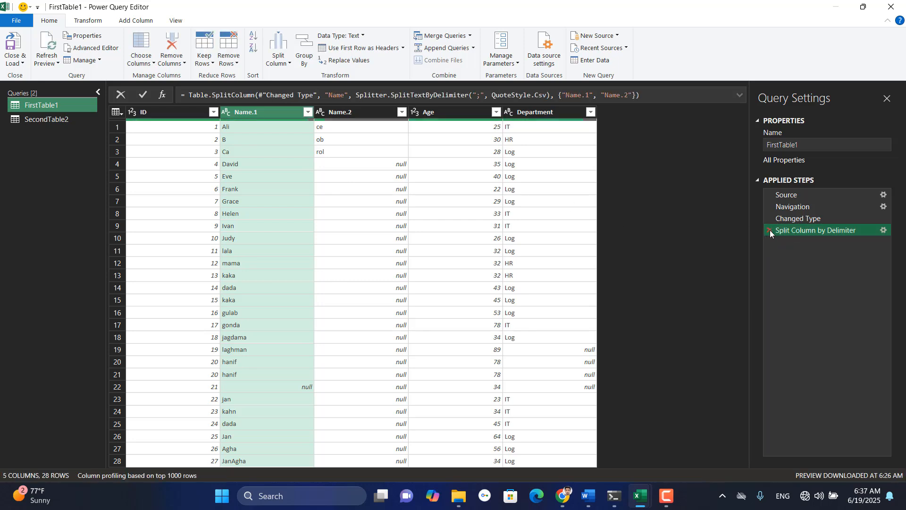
{"action": "left_click", "coordinate": [769, 231]}
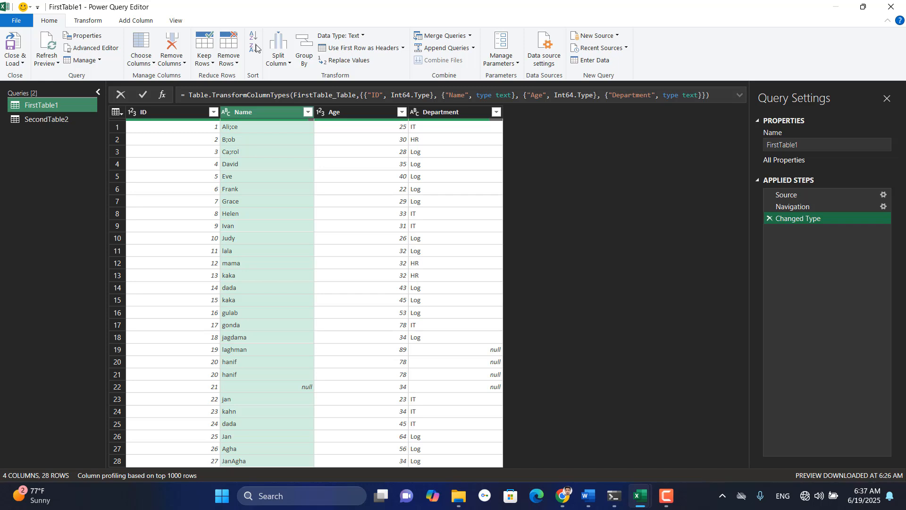
- Try splitting the Name column repeatedly every 2 characters, and delete the resulting type-change and split steps
{"action": "left_click", "coordinate": [289, 64]}
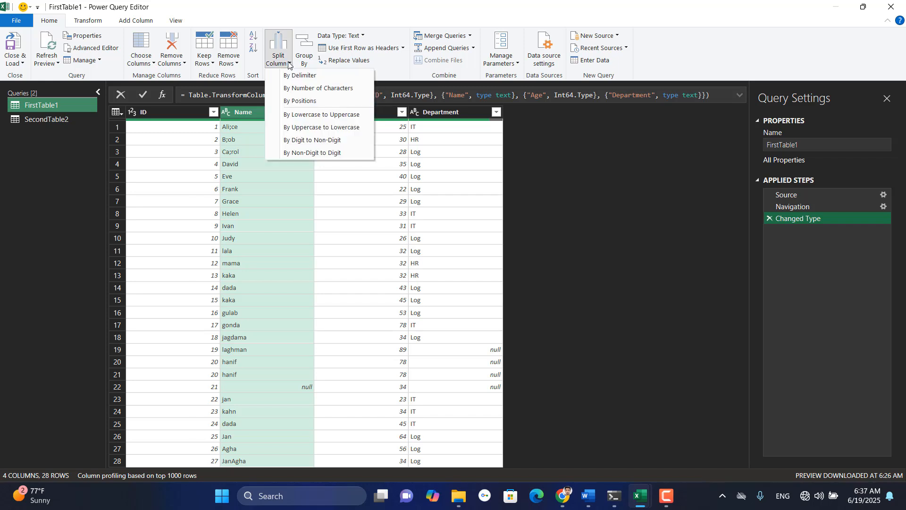
{"action": "left_click", "coordinate": [298, 87]}
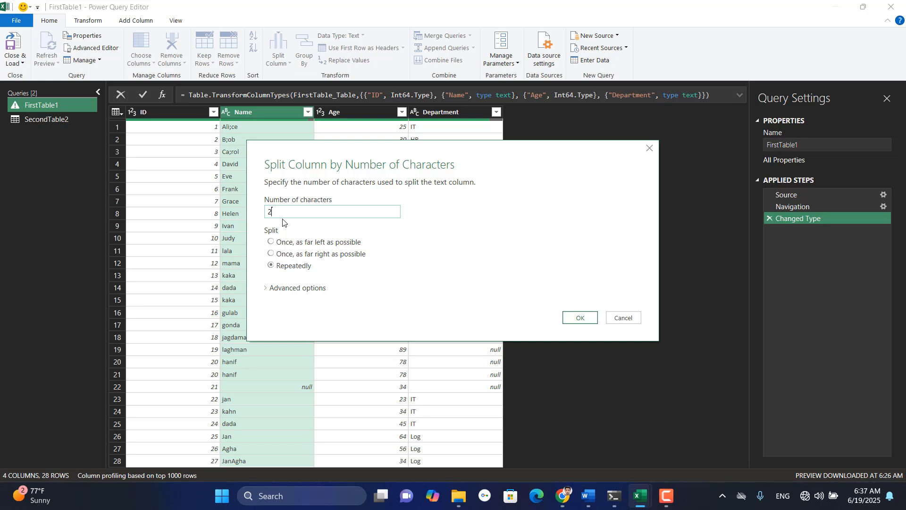
{"action": "left_click_drag", "start_coordinate": [389, 150], "coordinate": [394, 202]}
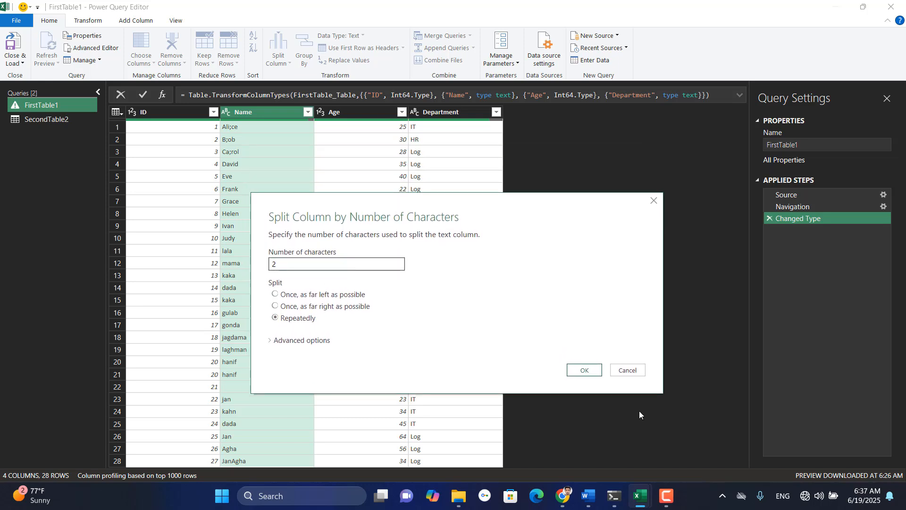
{"action": "left_click", "coordinate": [586, 370]}
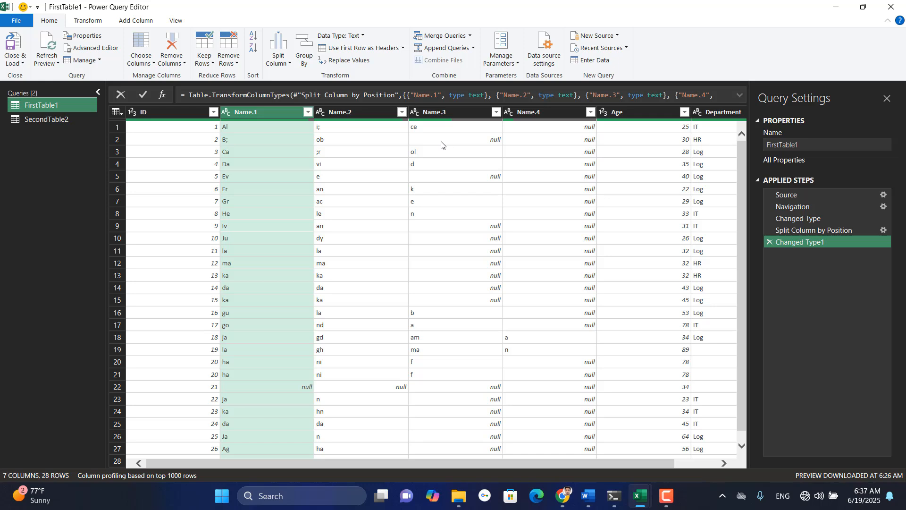
{"action": "left_click", "coordinate": [769, 243]}
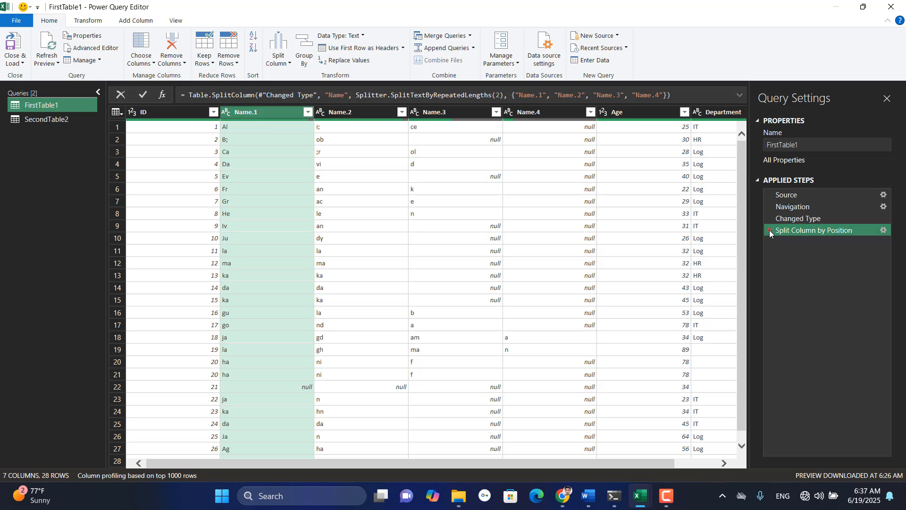
{"action": "left_click", "coordinate": [769, 230]}
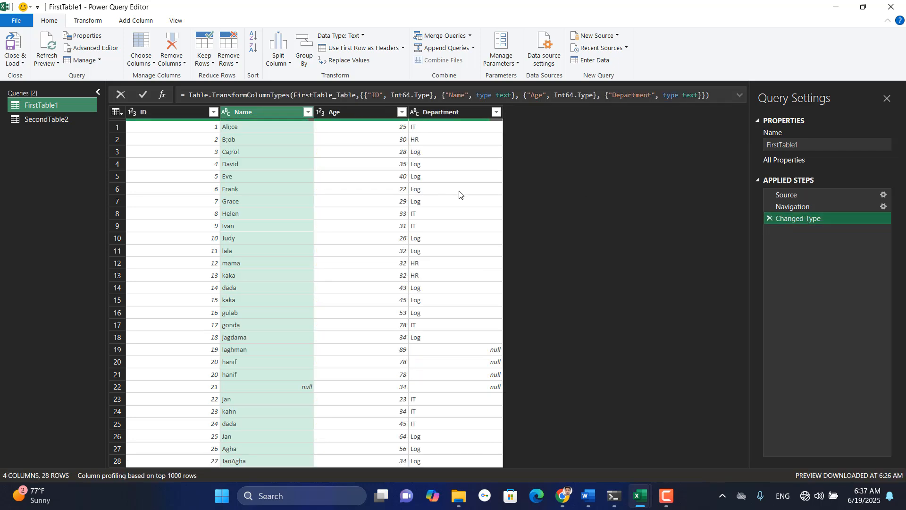
- Try splitting the Name column by 2 characters once, as far left as possible, and delete the resulting type-change and split steps
{"action": "left_click", "coordinate": [290, 64]}
{"action": "left_click", "coordinate": [316, 89]}
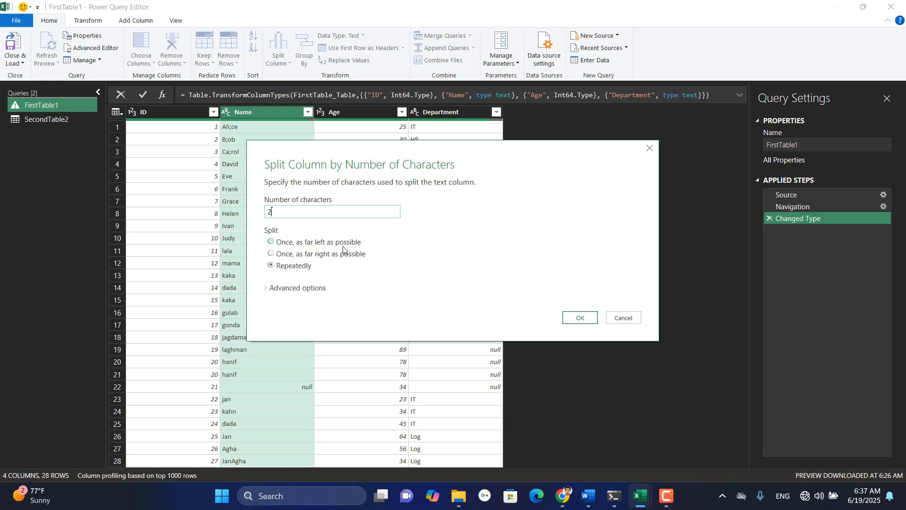
{"action": "left_click", "coordinate": [271, 242]}
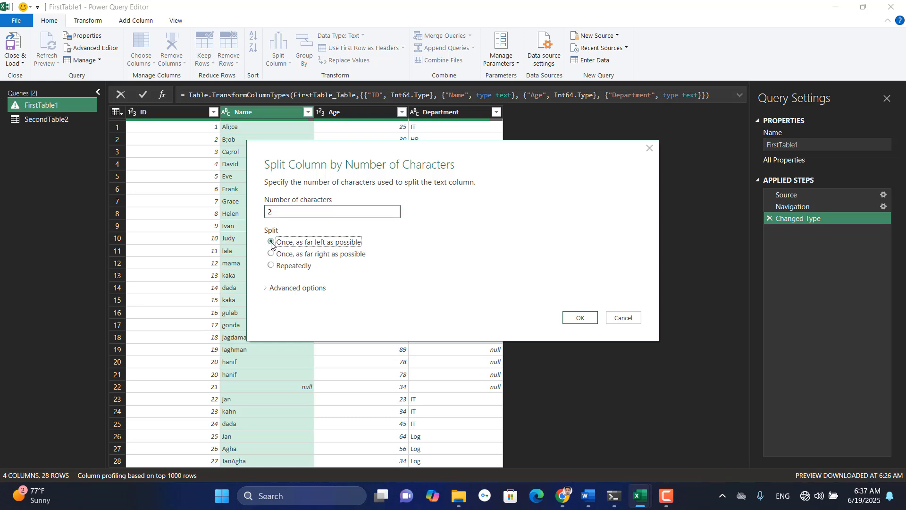
{"action": "left_click_drag", "start_coordinate": [433, 156], "coordinate": [432, 209]}
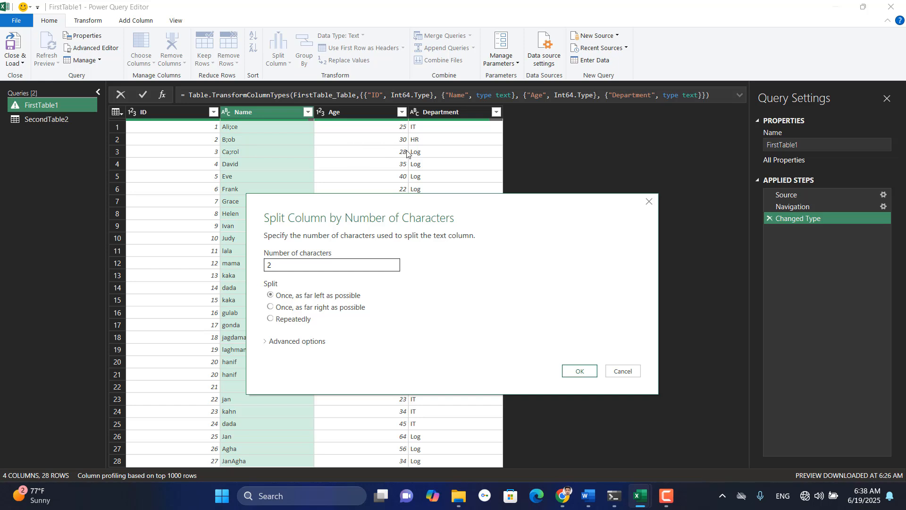
{"action": "left_click", "coordinate": [581, 370]}
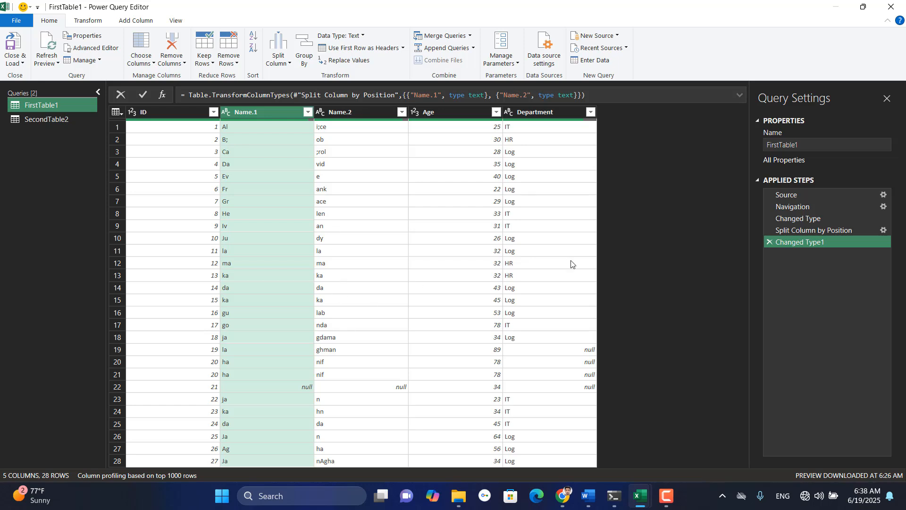
{"action": "left_click", "coordinate": [770, 243]}
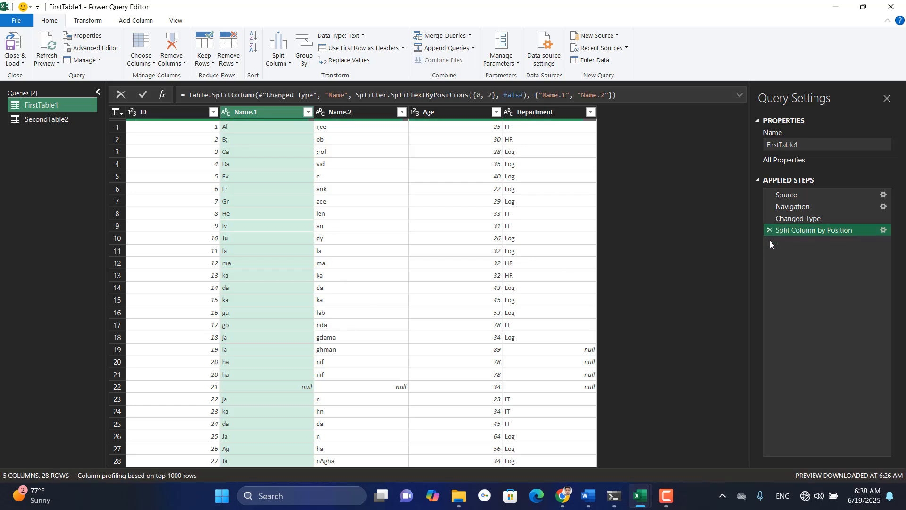
{"action": "left_click", "coordinate": [770, 230]}
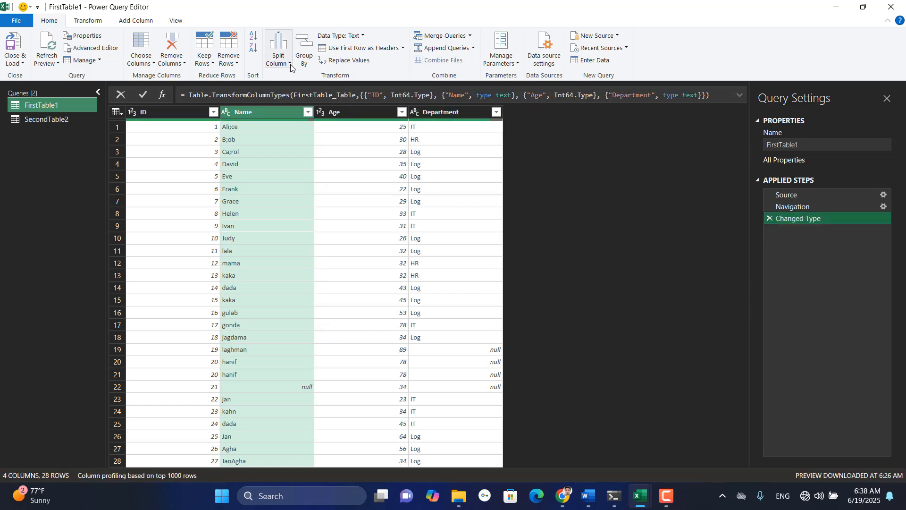
- Try splitting the Name column by 2 characters once, as far right as possible, and delete the resulting type-change and split steps
{"action": "left_click", "coordinate": [289, 65]}
{"action": "left_click", "coordinate": [311, 89]}
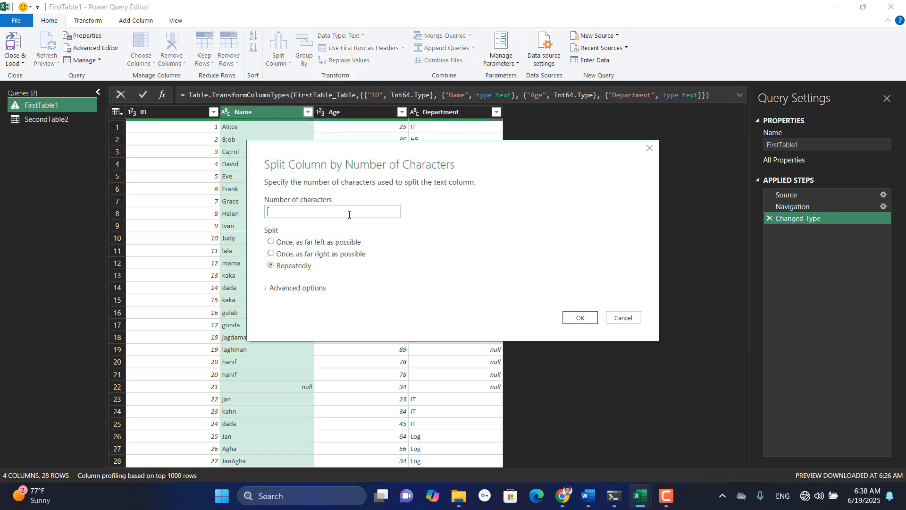
{"action": "left_click", "coordinate": [271, 254]}
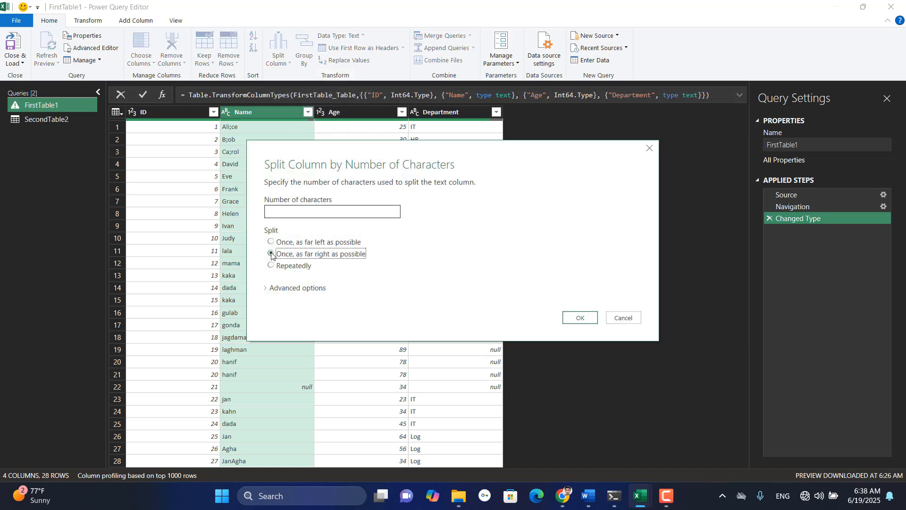
{"action": "left_click", "coordinate": [289, 212]}
{"action": "type", "text": "2"}
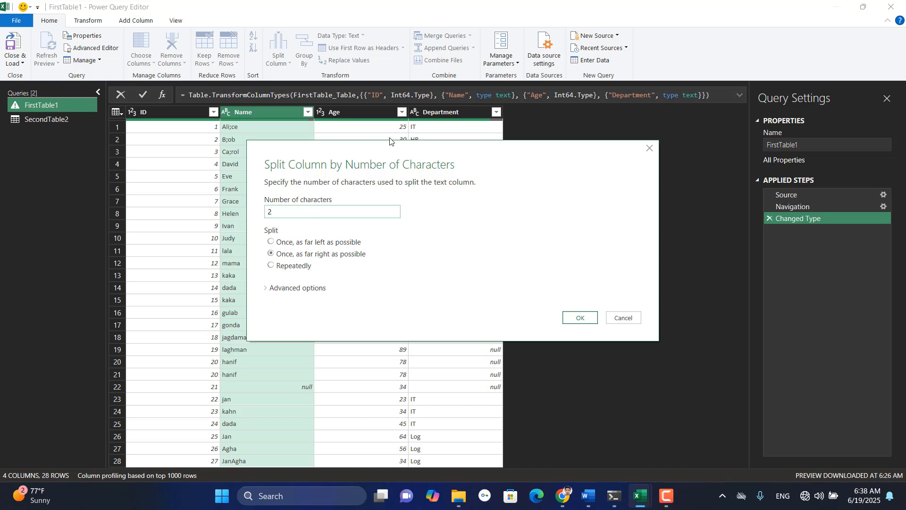
{"action": "left_click_drag", "start_coordinate": [389, 150], "coordinate": [384, 211]}
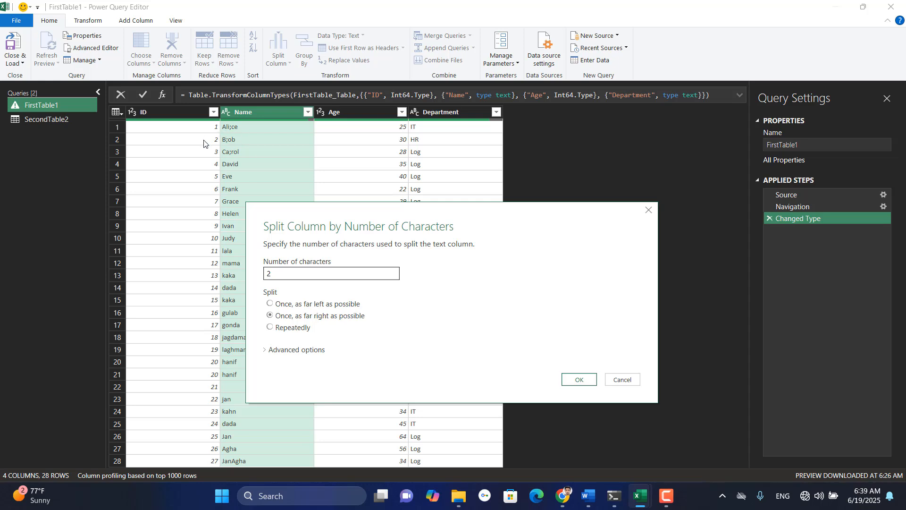
{"action": "left_click", "coordinate": [584, 383]}
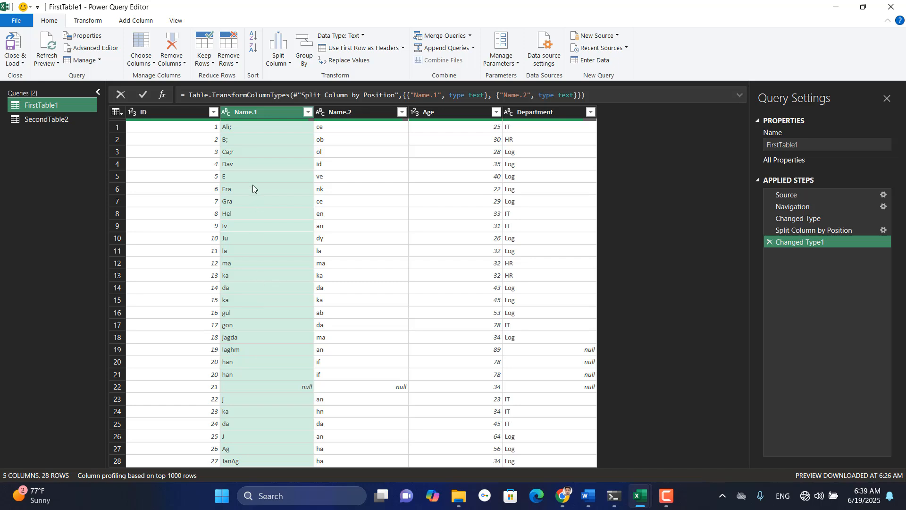
{"action": "left_click", "coordinate": [769, 243]}
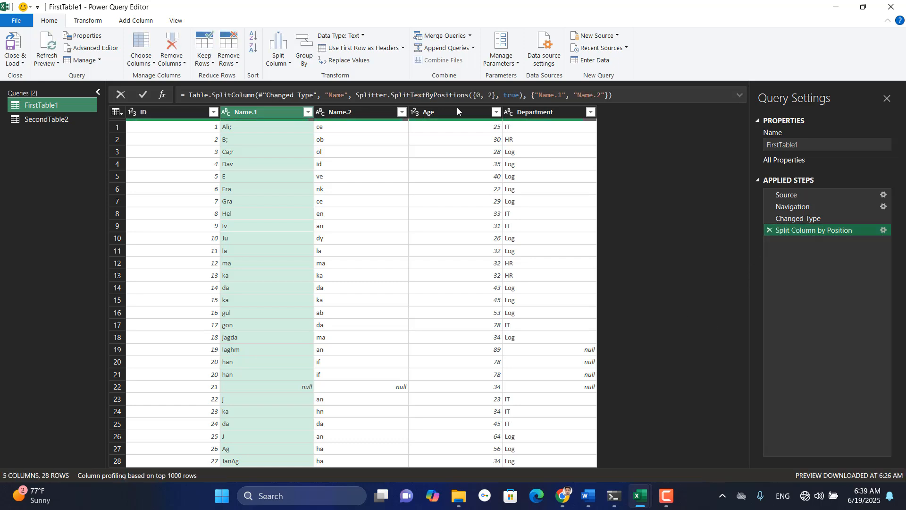
{"action": "left_click", "coordinate": [290, 63]}
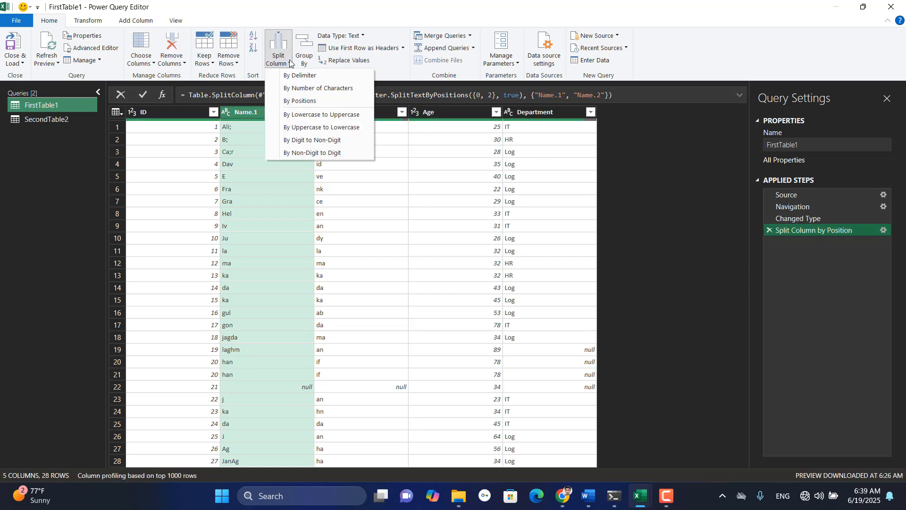
{"action": "left_click", "coordinate": [770, 231]}
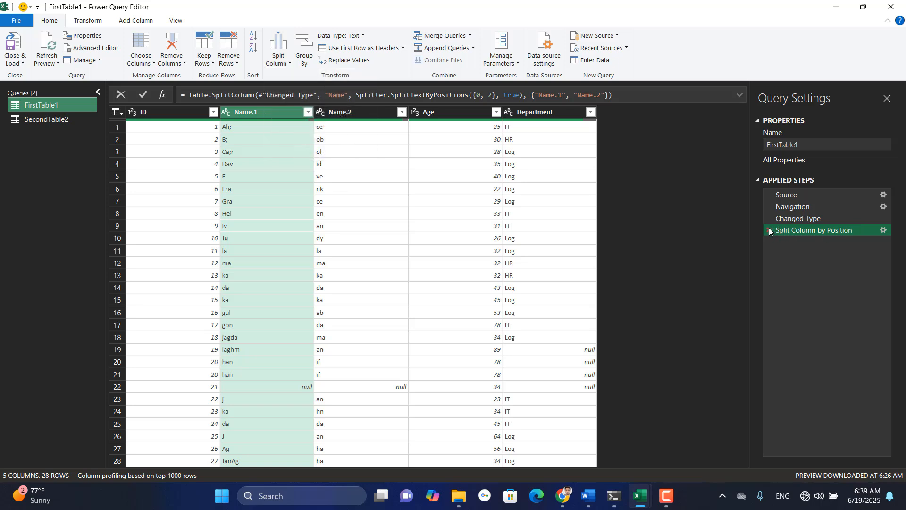
{"action": "left_click", "coordinate": [770, 231]}
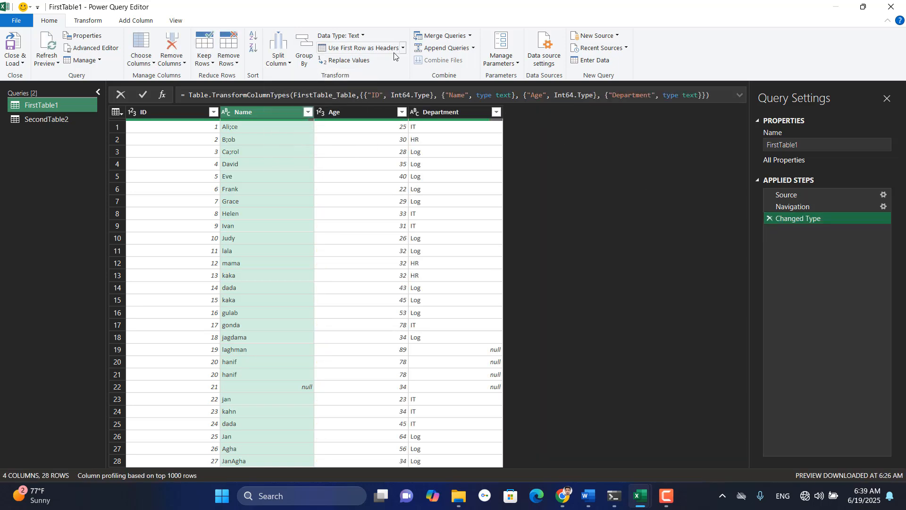
- Try splitting the Name column by positions at position 2, and delete the resulting type-change and split steps
{"action": "left_click", "coordinate": [290, 64]}
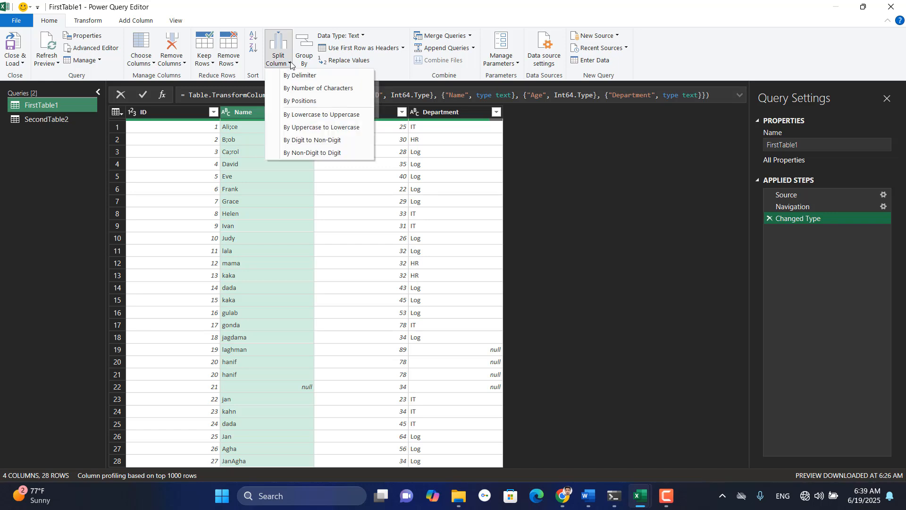
{"action": "left_click", "coordinate": [303, 102]}
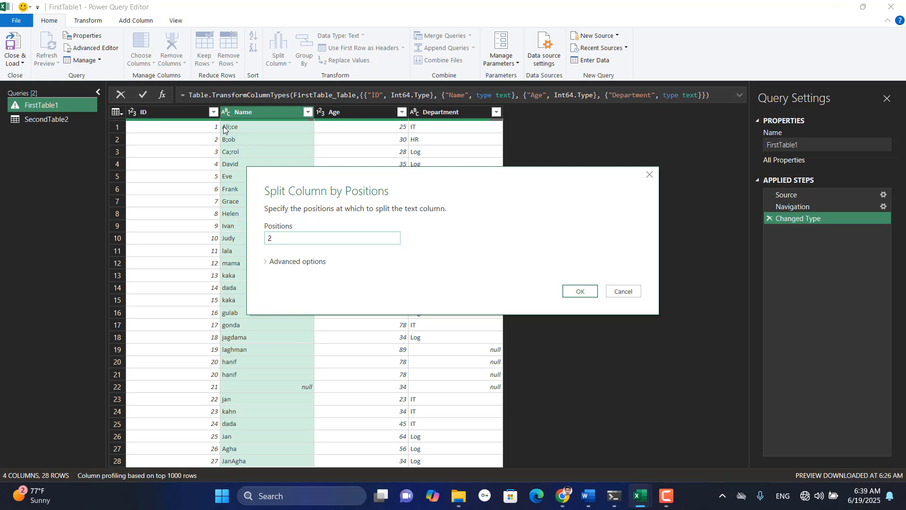
{"action": "left_click", "coordinate": [582, 292]}
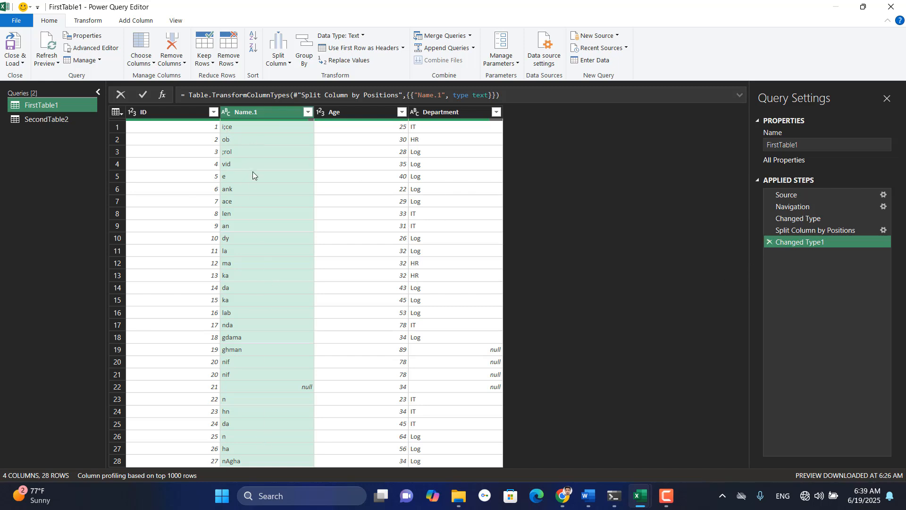
{"action": "left_click", "coordinate": [770, 241]}
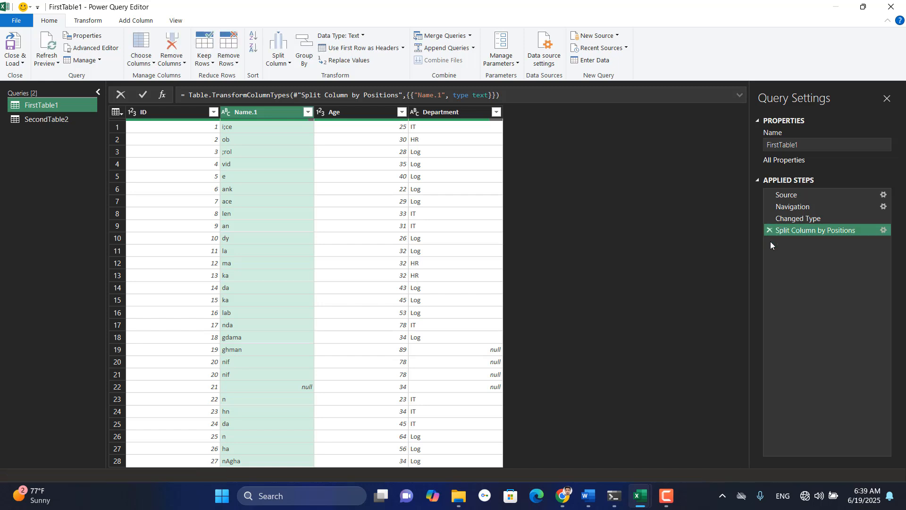
{"action": "left_click", "coordinate": [285, 61]}
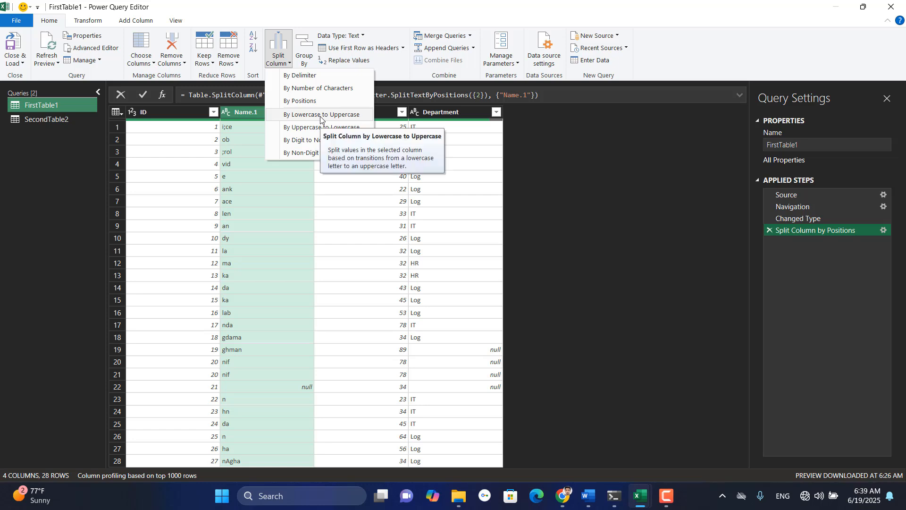
{"action": "left_click", "coordinate": [770, 229]}
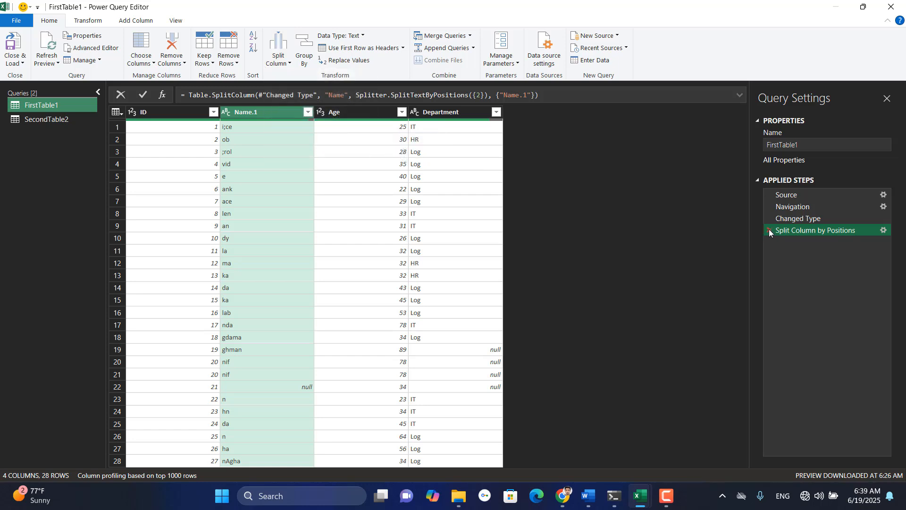
{"action": "left_click", "coordinate": [292, 64]}
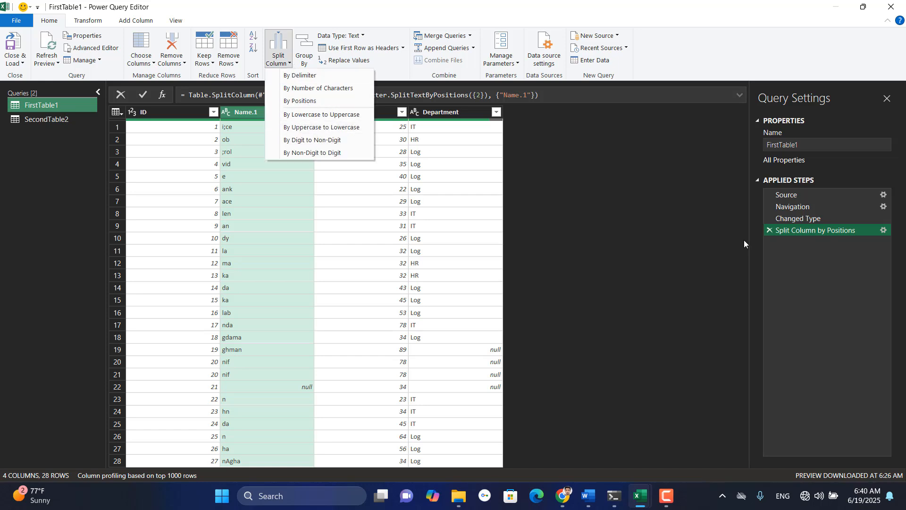
{"action": "left_click", "coordinate": [770, 229]}
{"action": "left_click", "coordinate": [770, 230]}
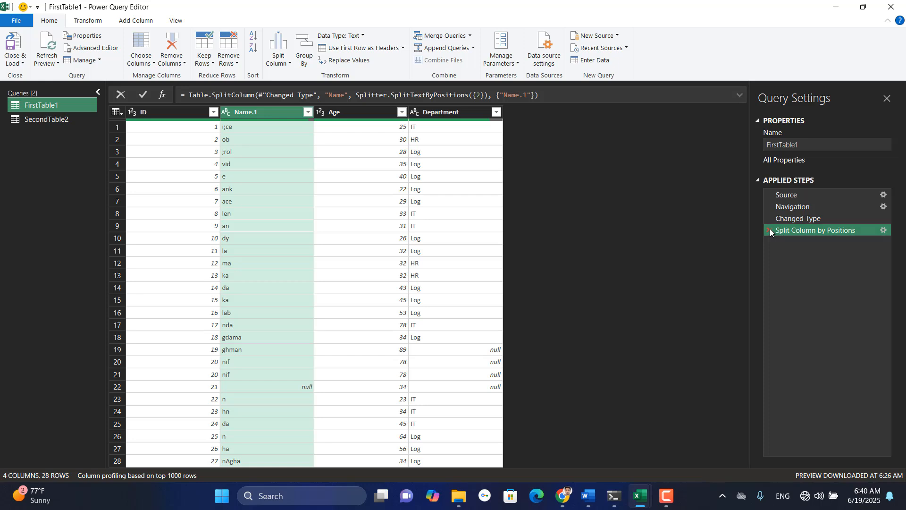
- Try splitting the Name column at lowercase-to-uppercase transitions, and delete the resulting split step
{"action": "left_click", "coordinate": [291, 65]}
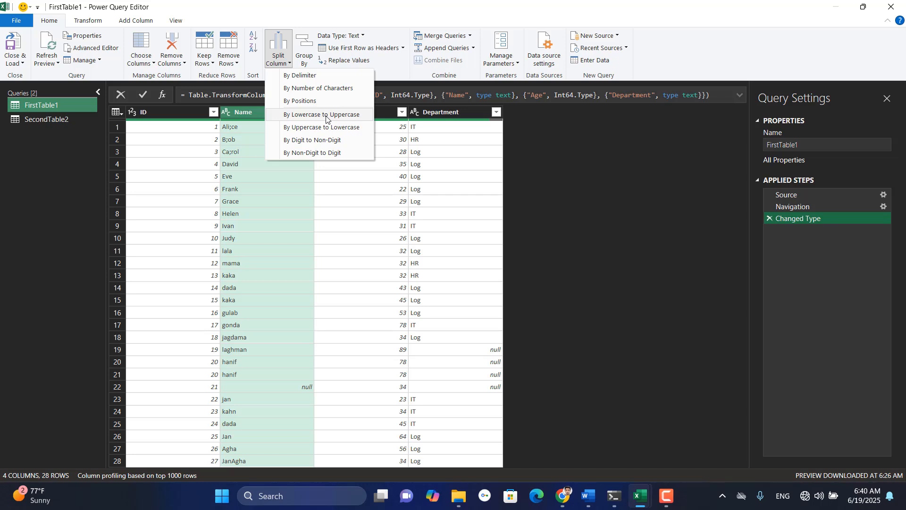
{"action": "left_click", "coordinate": [326, 115]}
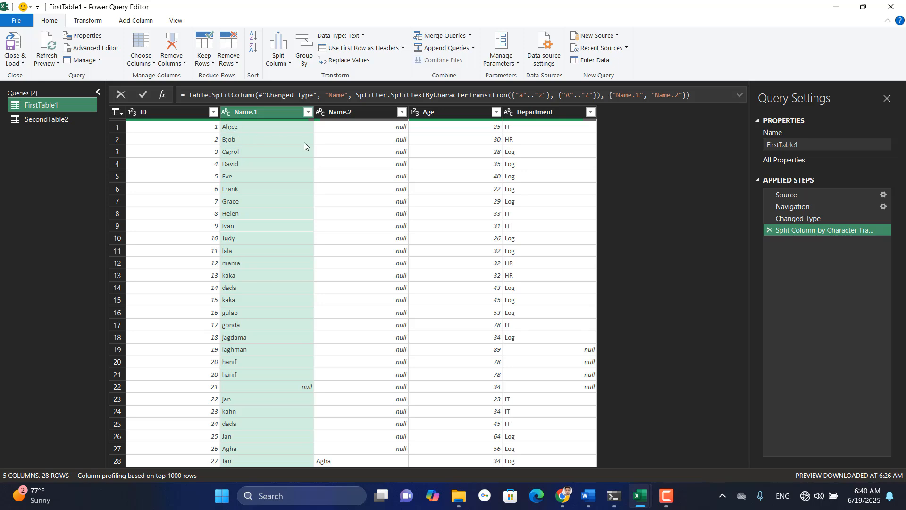
{"action": "left_click", "coordinate": [769, 229]}
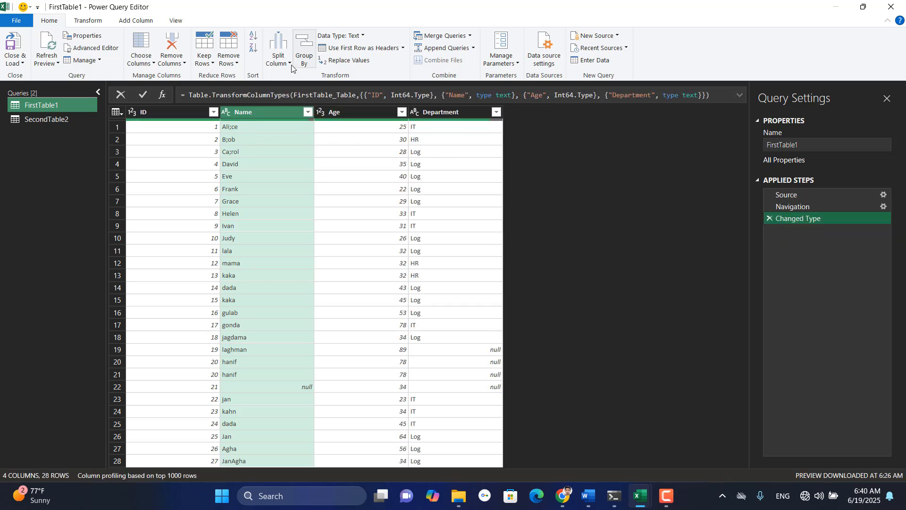
- Try splitting the Name column at uppercase-to-lowercase transitions, and delete the resulting split step
{"action": "left_click", "coordinate": [290, 63]}
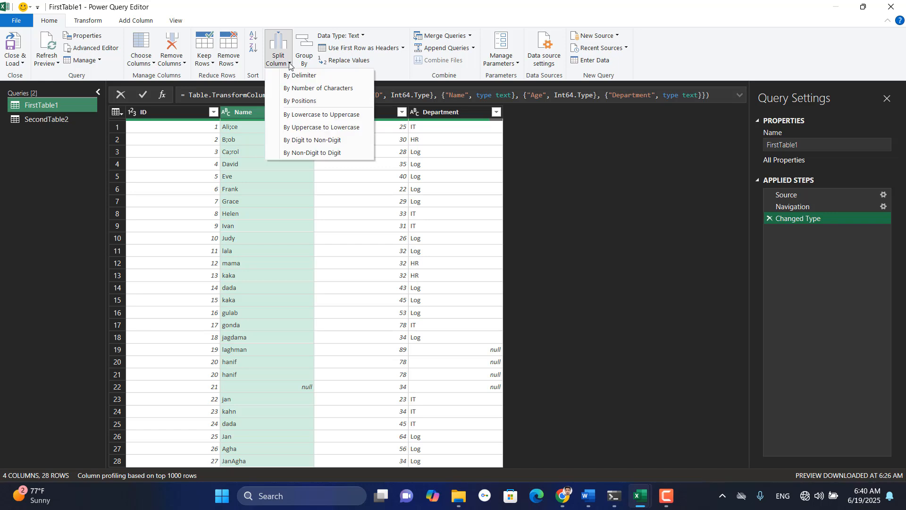
{"action": "left_click", "coordinate": [307, 128]}
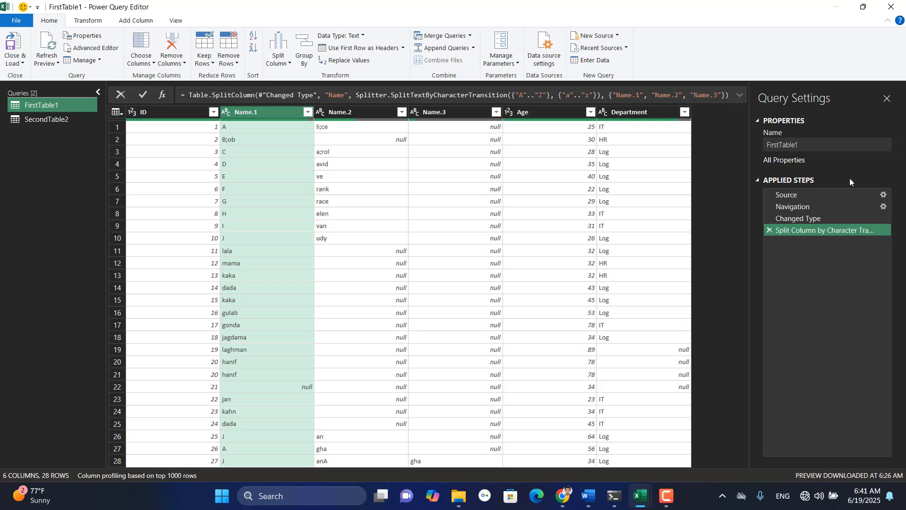
{"action": "left_click", "coordinate": [771, 230]}
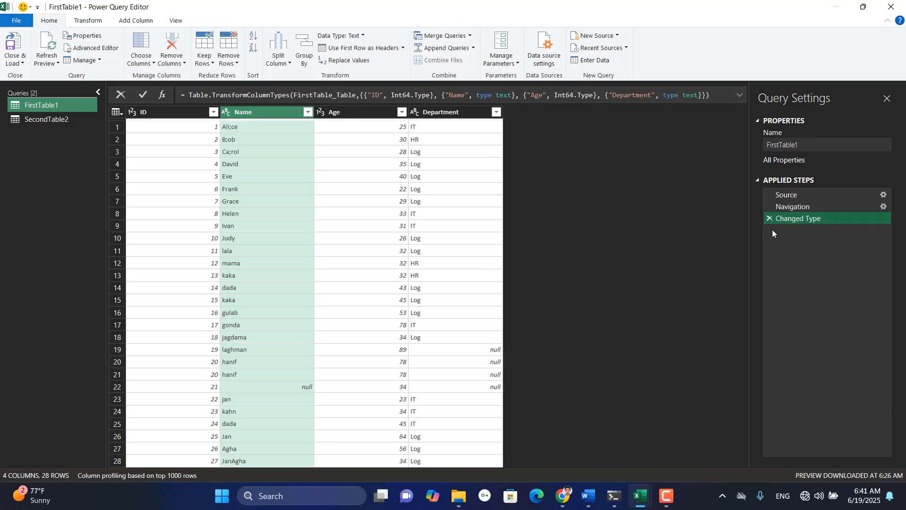
- Try grouping rows by Department with a Count Rows column named "Number of Rows per Department", and delete the resulting grouping step
{"action": "left_click", "coordinate": [289, 63]}
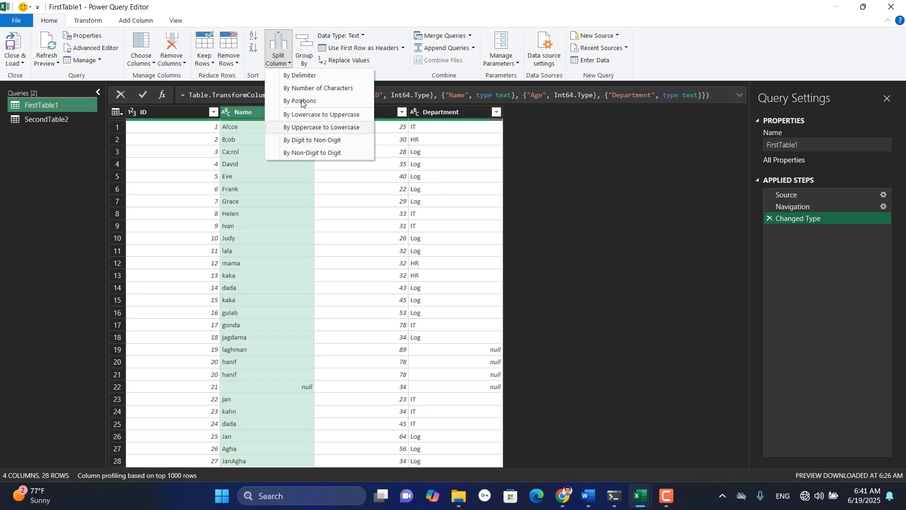
{"action": "left_click", "coordinate": [458, 109]}
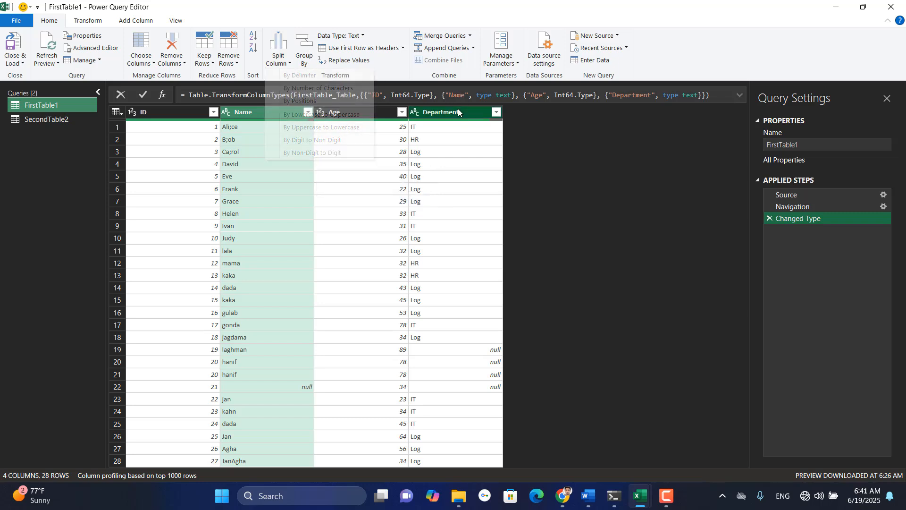
{"action": "left_click", "coordinate": [448, 112]}
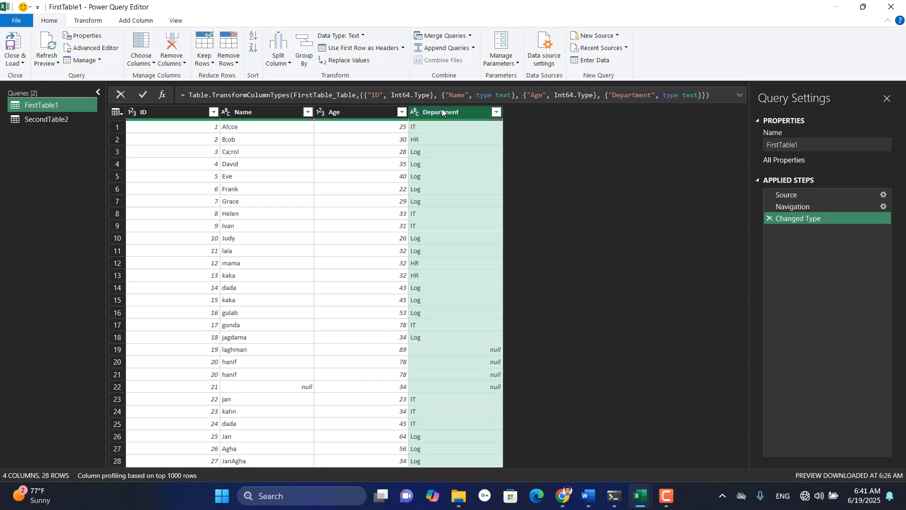
{"action": "left_click", "coordinate": [306, 53]}
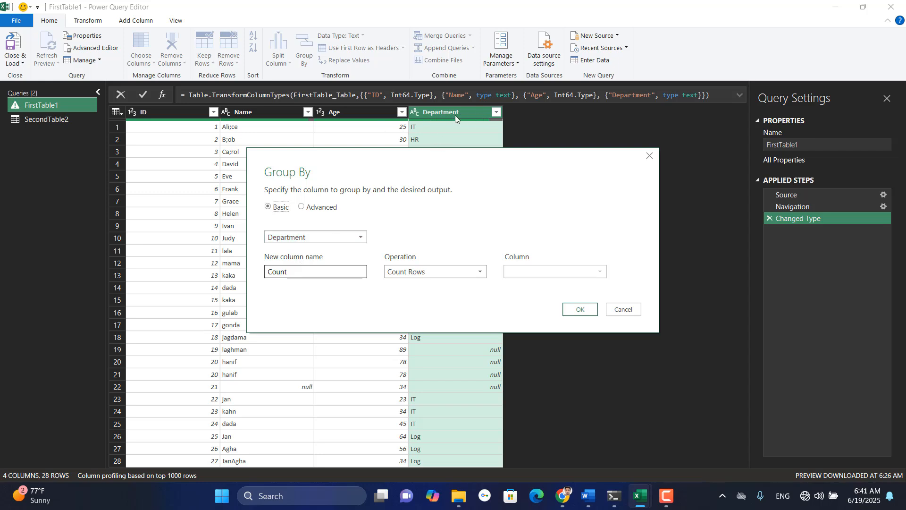
{"action": "left_click", "coordinate": [328, 273]}
{"action": "key", "text": "BackSpace"}
{"action": "key", "text": "BackSpace"}
{"action": "key", "text": "BackSpace"}
{"action": "key", "text": "BackSpace"}
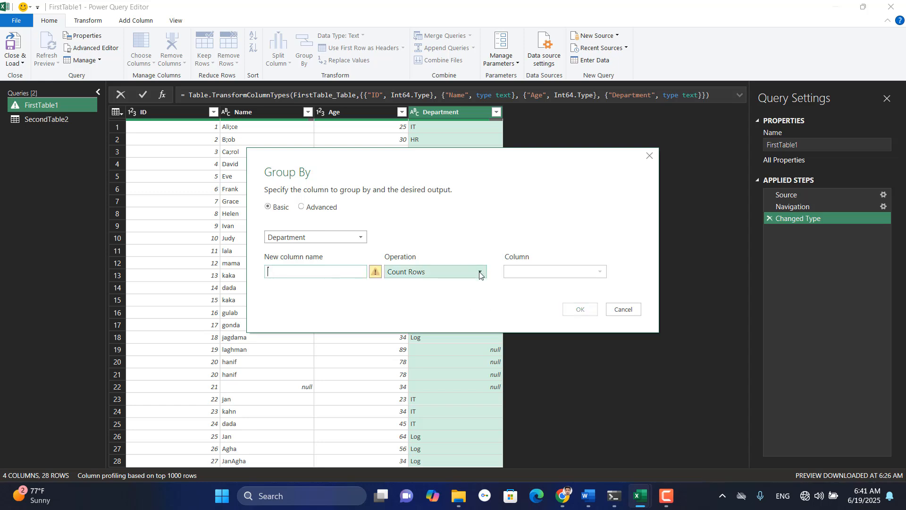
{"action": "left_click", "coordinate": [480, 272]}
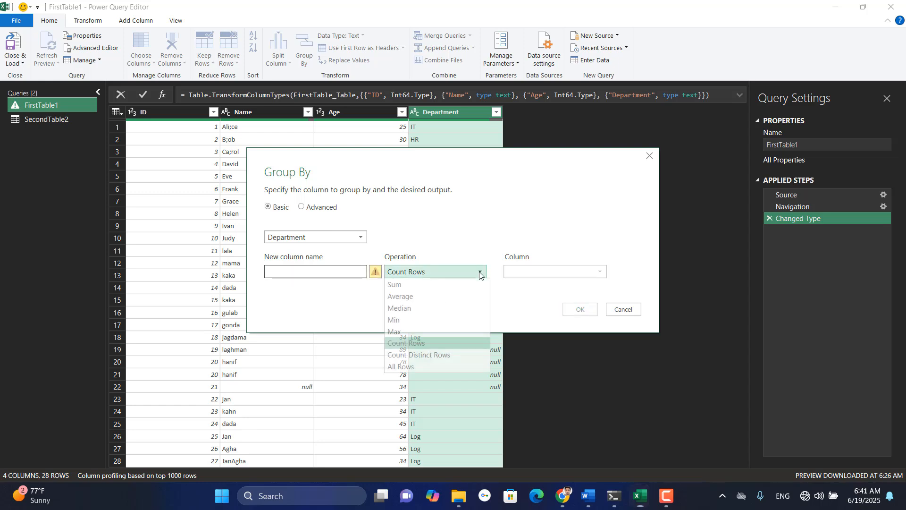
{"action": "left_click", "coordinate": [442, 341]}
{"action": "left_click", "coordinate": [336, 273]}
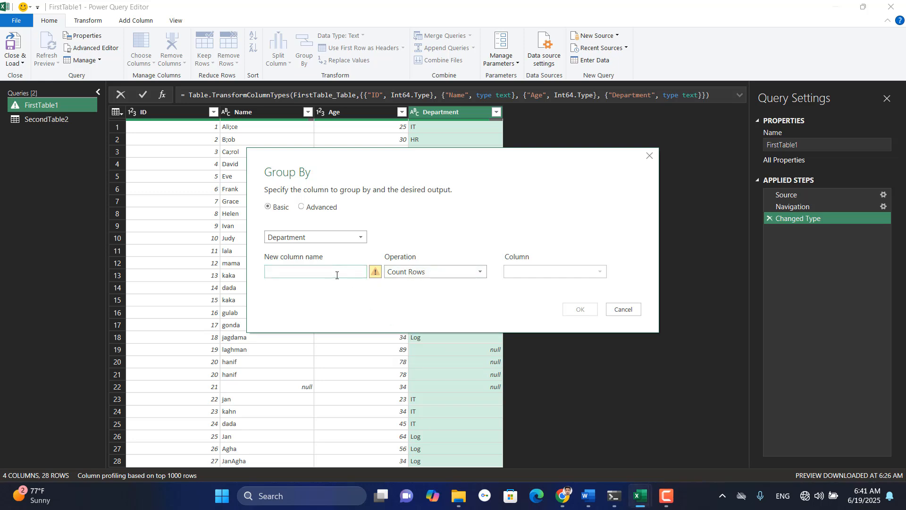
{"action": "type", "text": "Number of"}
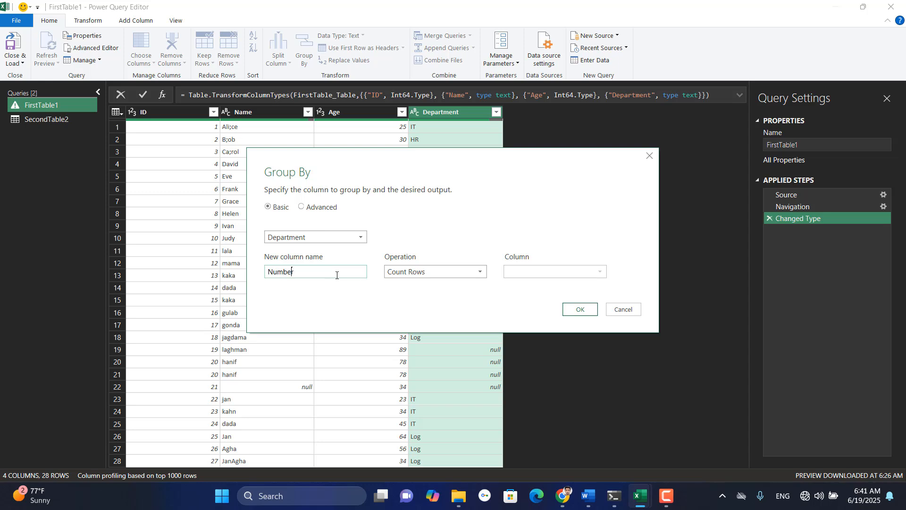
{"action": "type", "text": " Rows per Department"}
{"action": "left_click", "coordinate": [579, 309]}
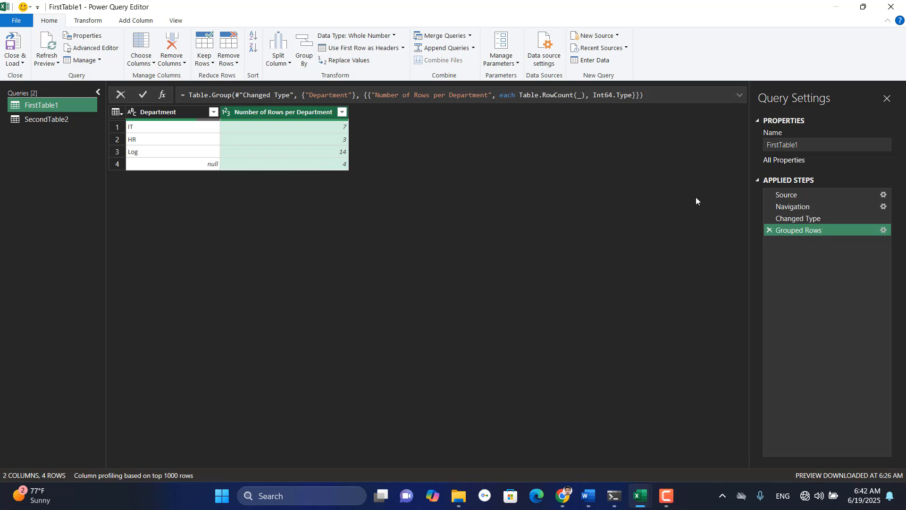
{"action": "left_click", "coordinate": [769, 230]}
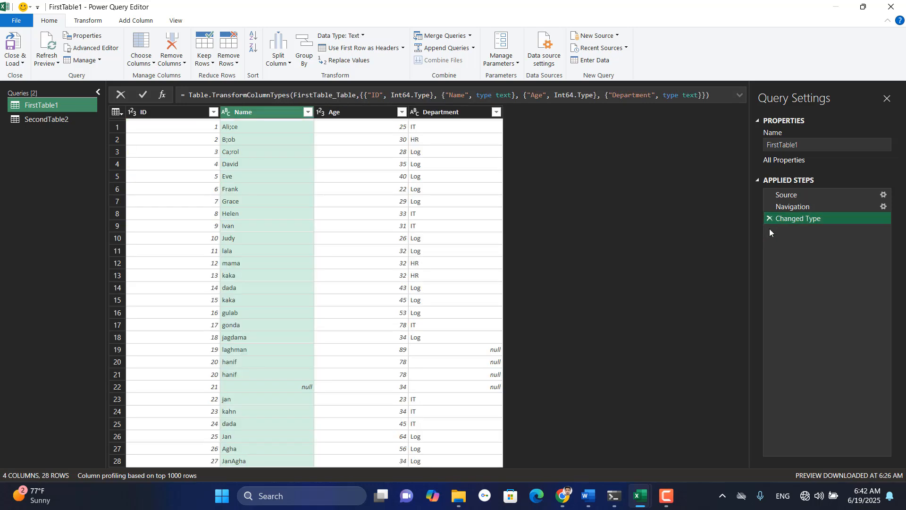
- Examine the advanced Group By options and the available data types for the Department column
{"action": "left_click", "coordinate": [442, 111]}
{"action": "left_click", "coordinate": [304, 50]}
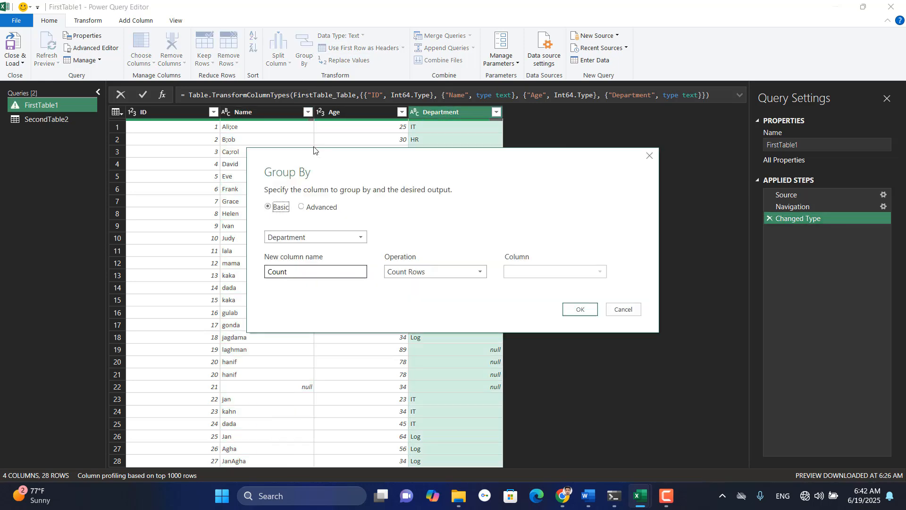
{"action": "left_click", "coordinate": [325, 207]}
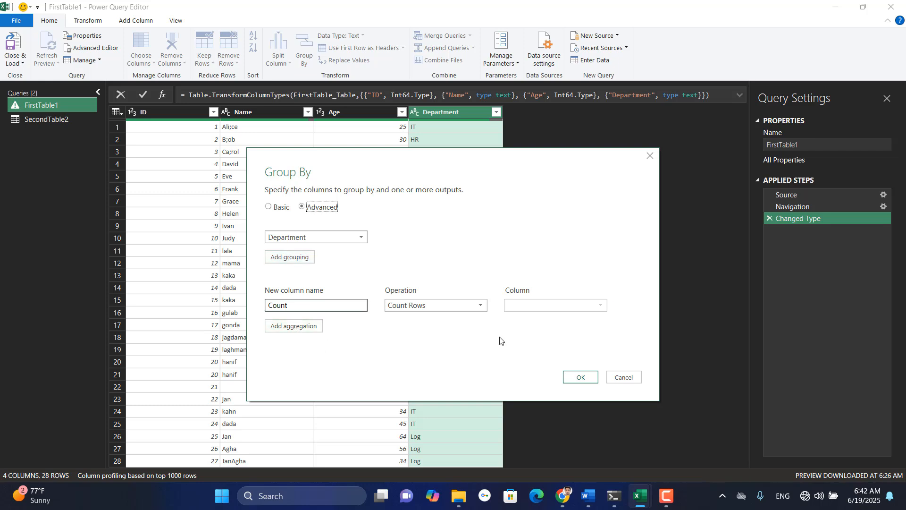
{"action": "left_click", "coordinate": [620, 378]}
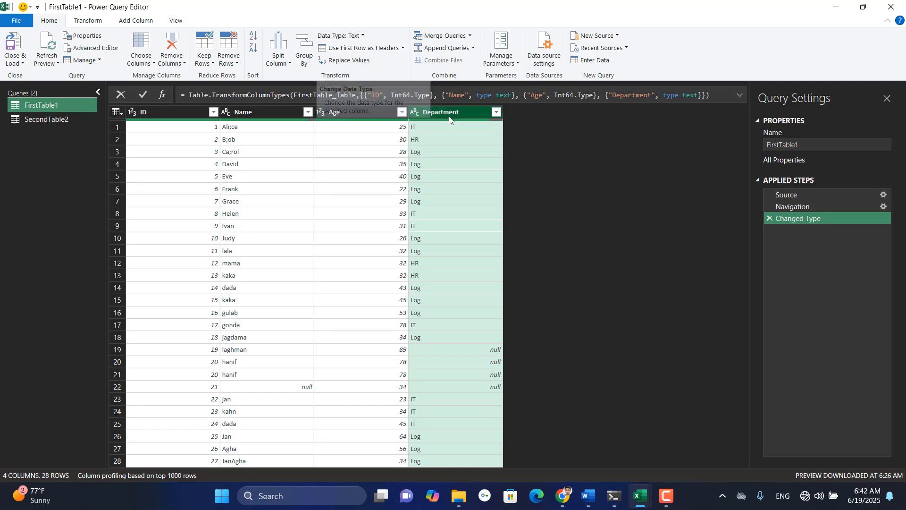
{"action": "left_click", "coordinate": [363, 37]}
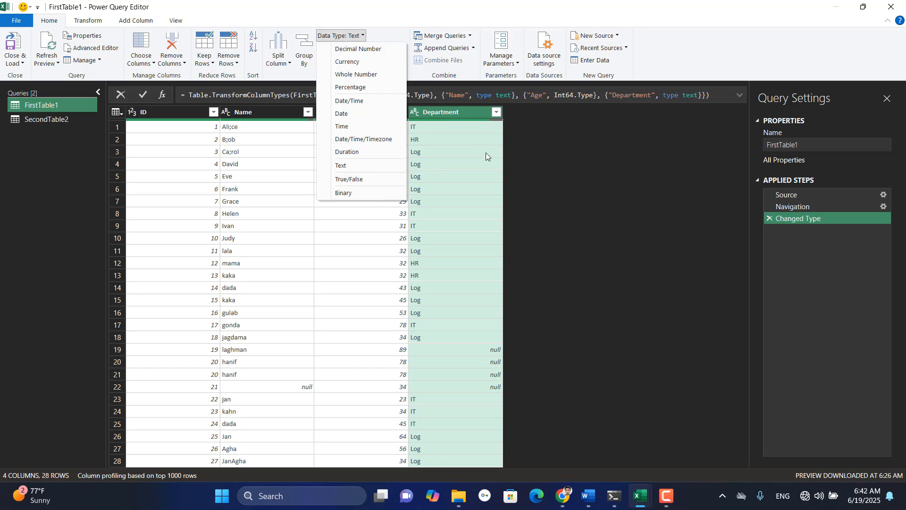
{"action": "left_click", "coordinate": [553, 148]}
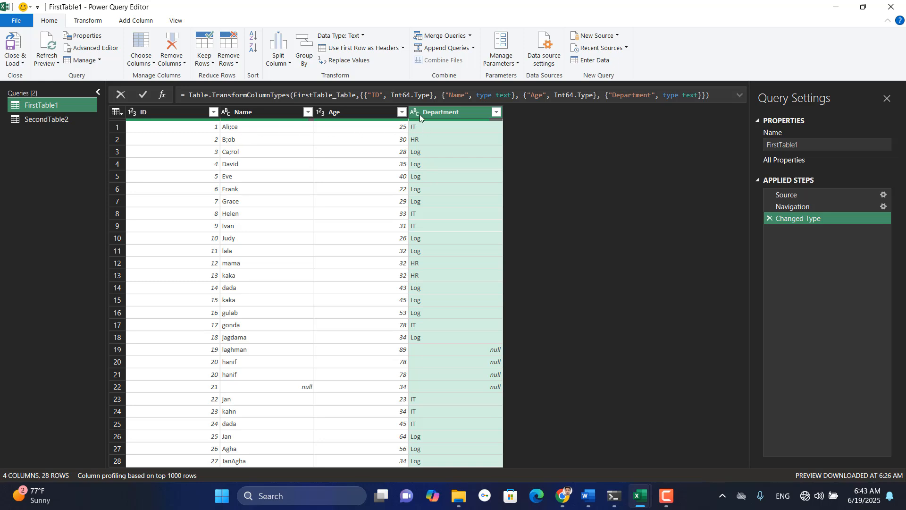
- Try promoting the first row to column headers, and delete the resulting type-change and promoted-headers steps
{"action": "left_click", "coordinate": [385, 50]}
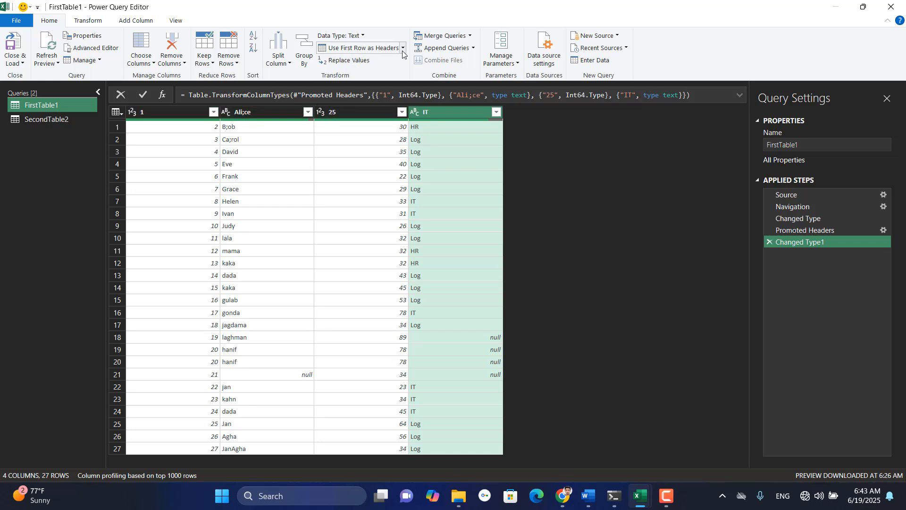
{"action": "left_click", "coordinate": [771, 242]}
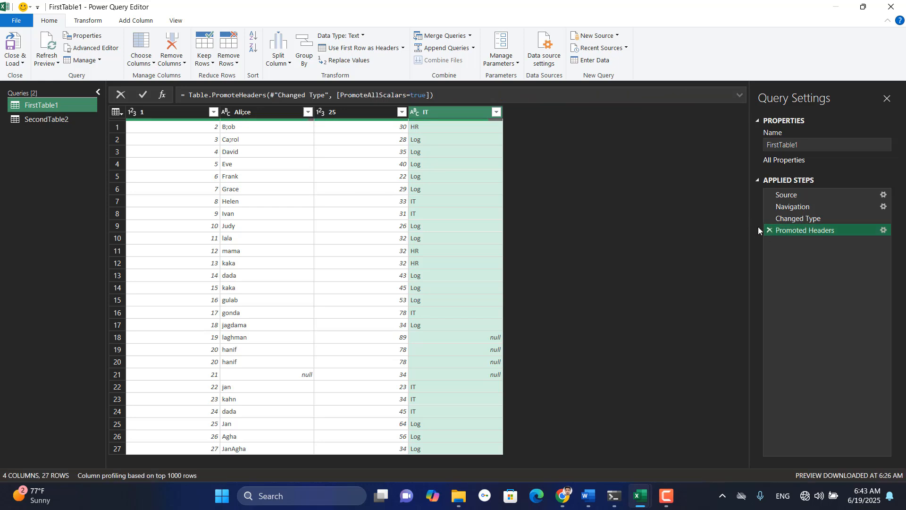
{"action": "left_click", "coordinate": [771, 230]}
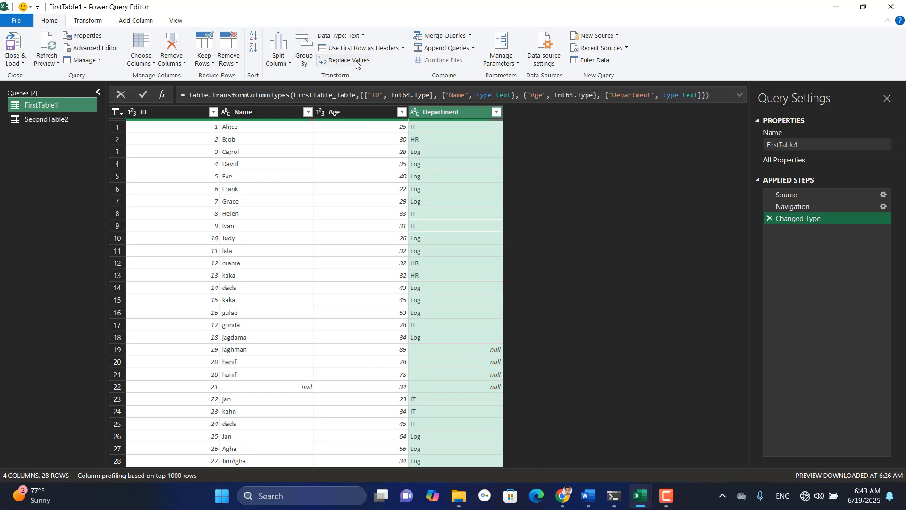
- Try demoting the column headers to the first row, and delete the resulting type-change and demoted-headers steps
{"action": "left_click", "coordinate": [402, 48]}
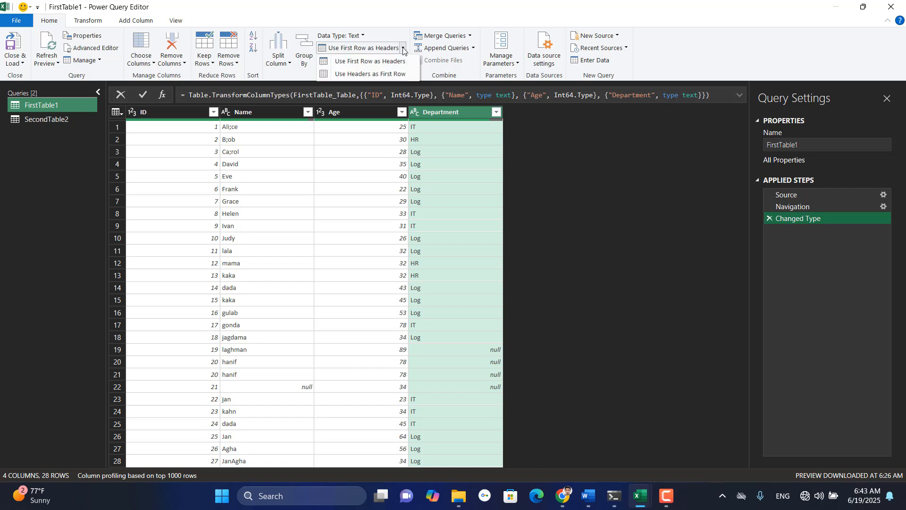
{"action": "left_click", "coordinate": [367, 75]}
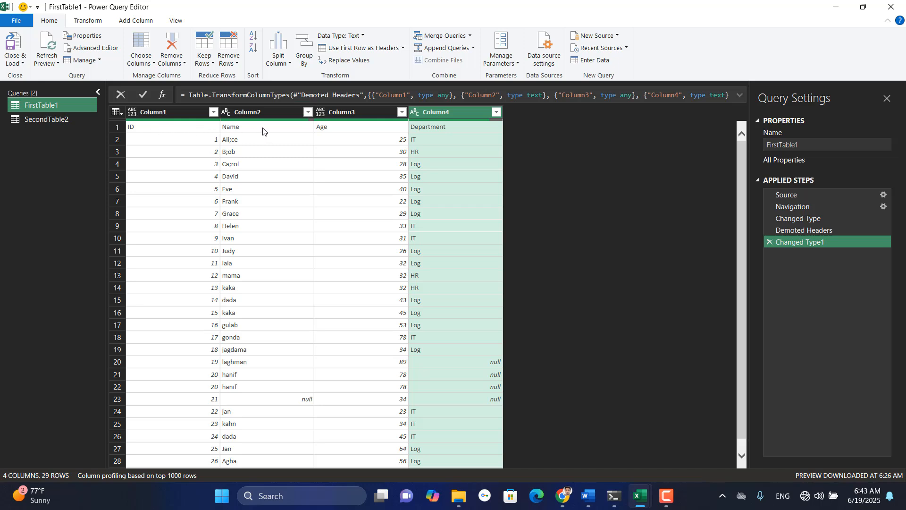
{"action": "left_click", "coordinate": [769, 243]}
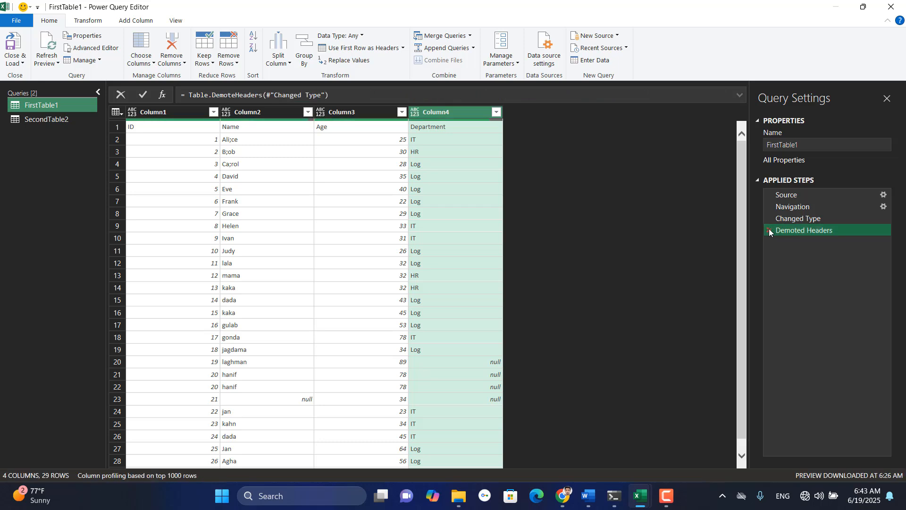
{"action": "left_click", "coordinate": [769, 229]}
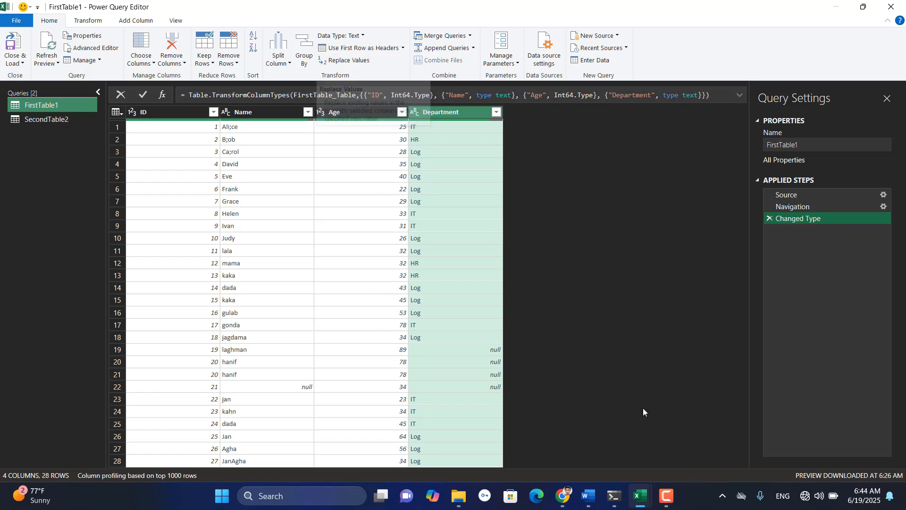
{"action": "mouse_move", "coordinate": [667, 496]}
{"action": "mouse_move", "coordinate": [666, 457]}
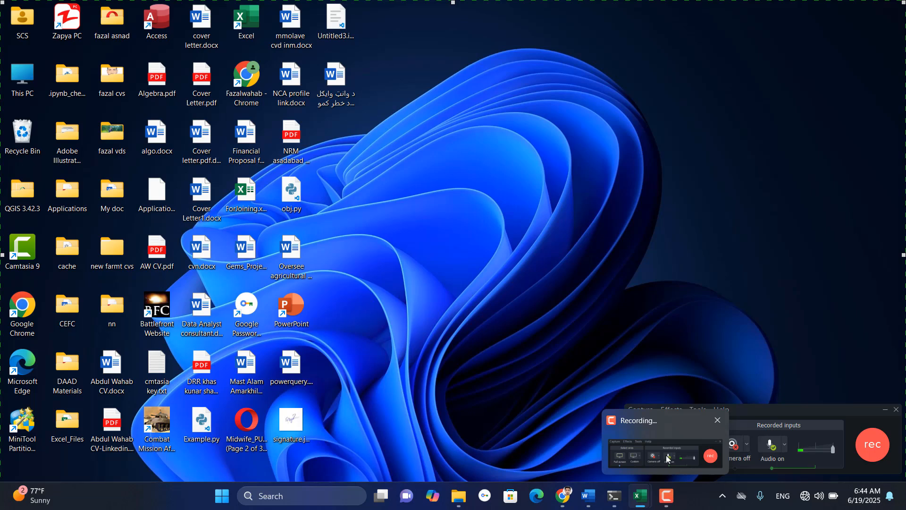
{"action": "left_click", "coordinate": [656, 434]}
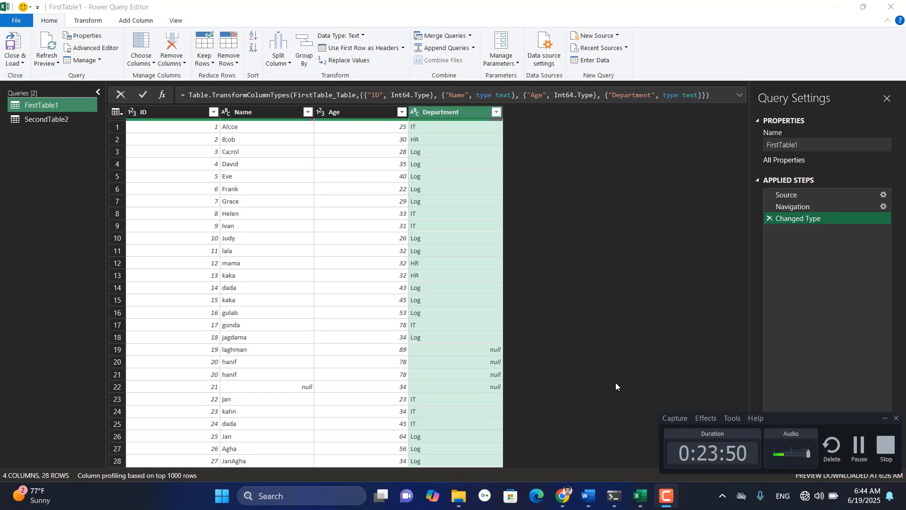
{"action": "left_click", "coordinate": [579, 349]}
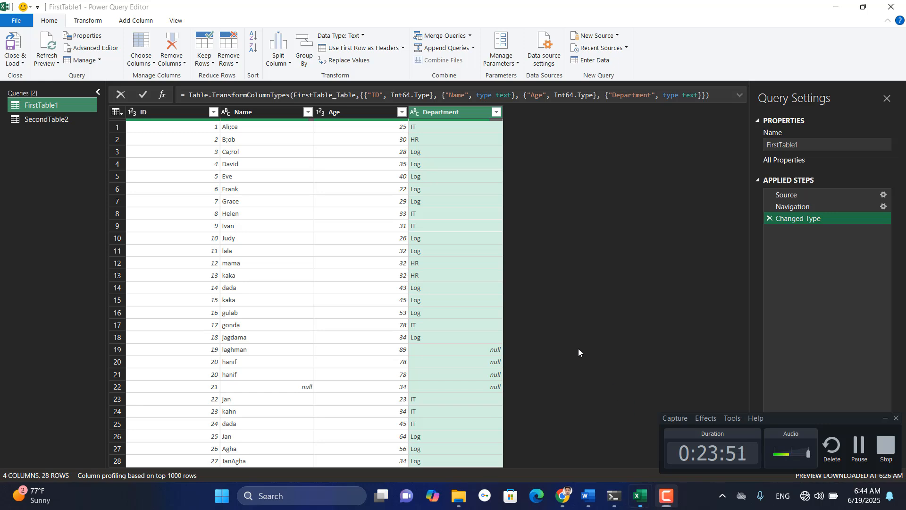
{"action": "left_click", "coordinate": [886, 420]}
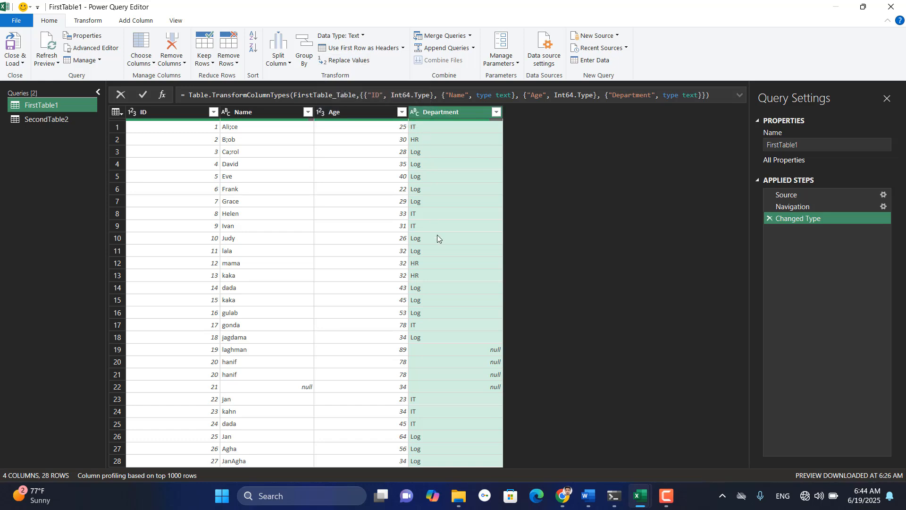
- Replace null values in the Department column with MEAL
{"action": "left_click", "coordinate": [354, 59]}
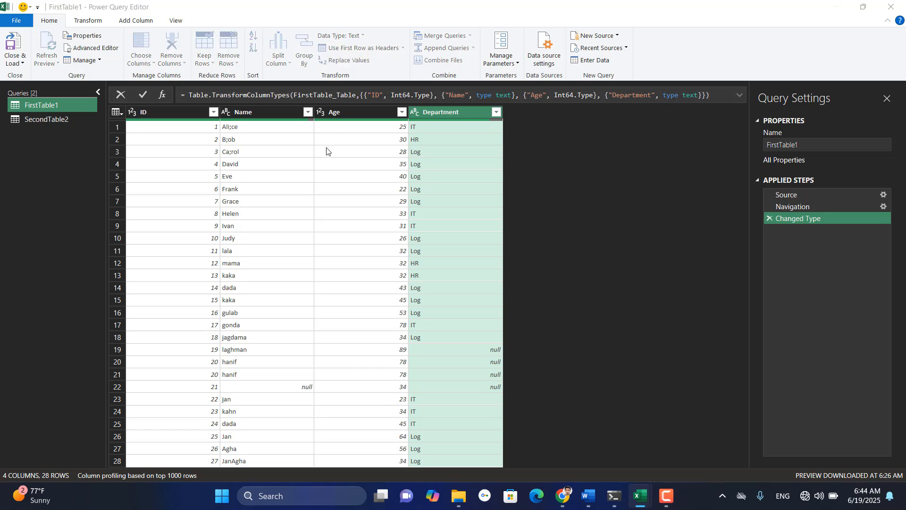
{"action": "type", "text": "null"}
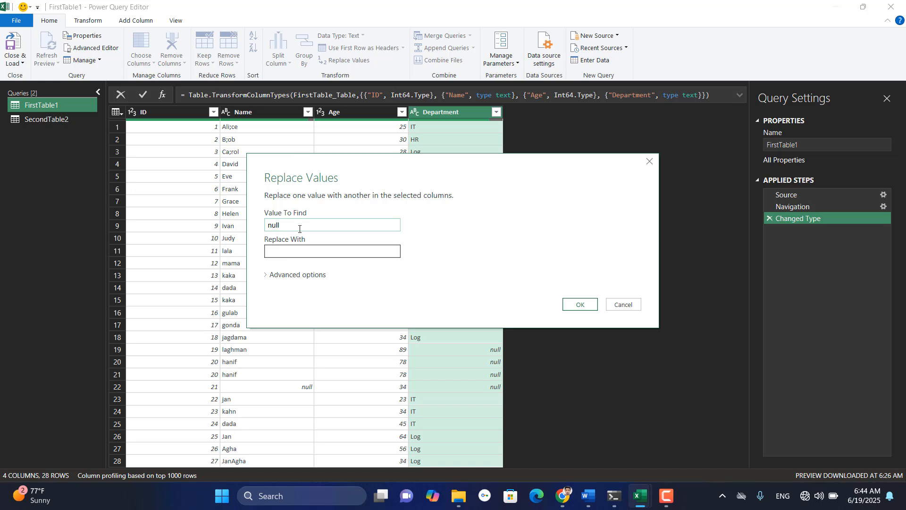
{"action": "left_click", "coordinate": [303, 253]}
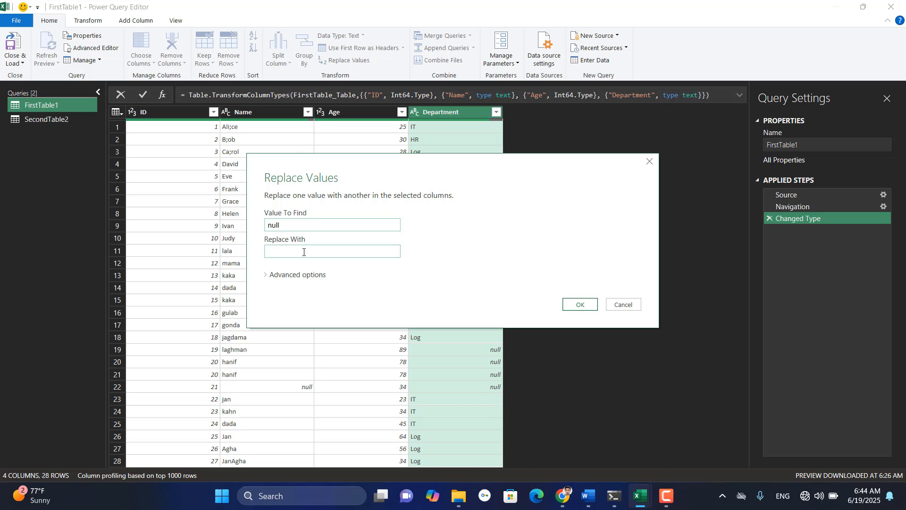
{"action": "type", "text": "MEAL"}
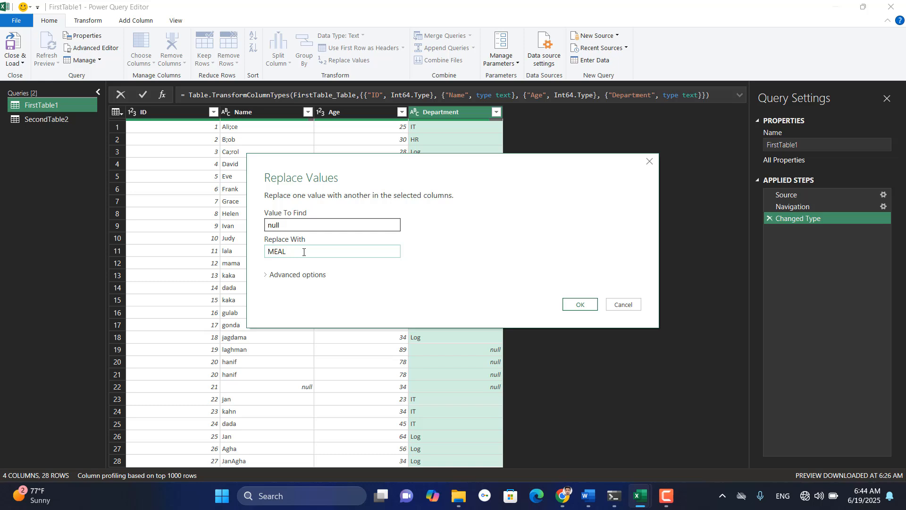
{"action": "key", "text": "Return"}
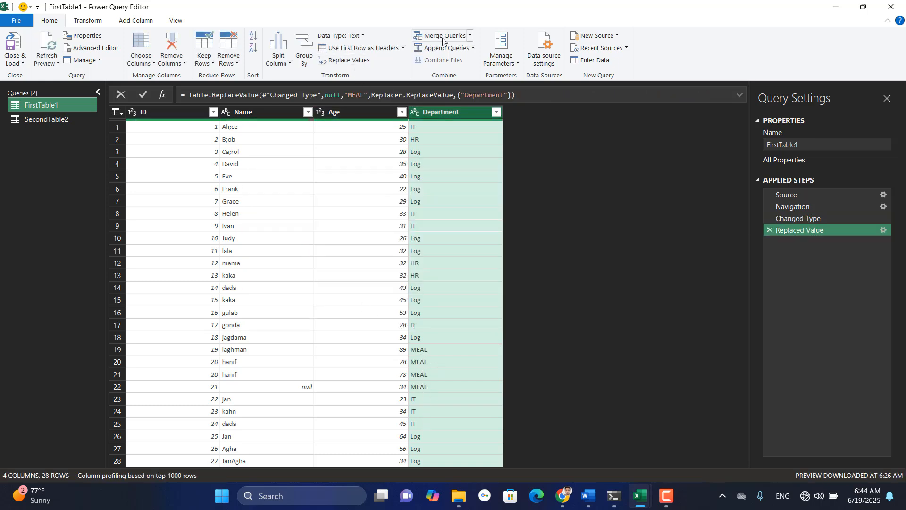
- Merge SecondTable2 into the FirstTable1 query, matching the ID columns with a Left Outer join
{"action": "left_click", "coordinate": [470, 37]}
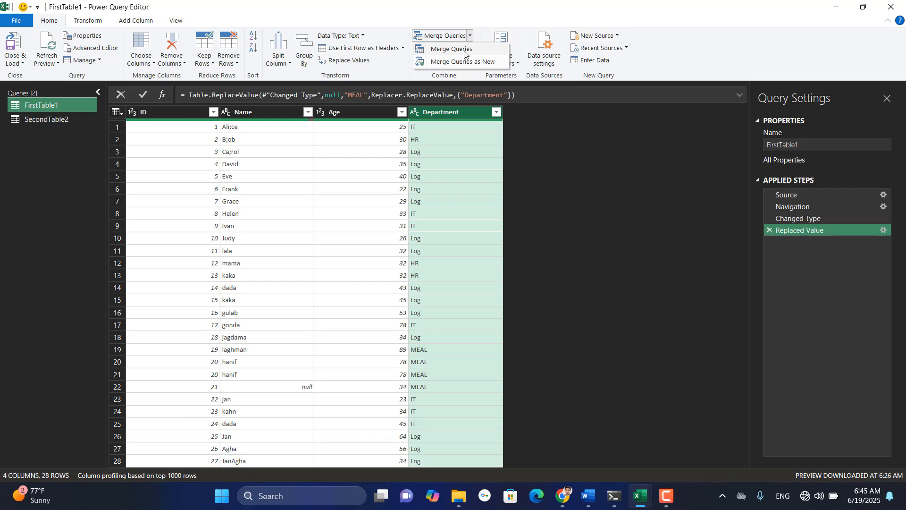
{"action": "left_click", "coordinate": [464, 52]}
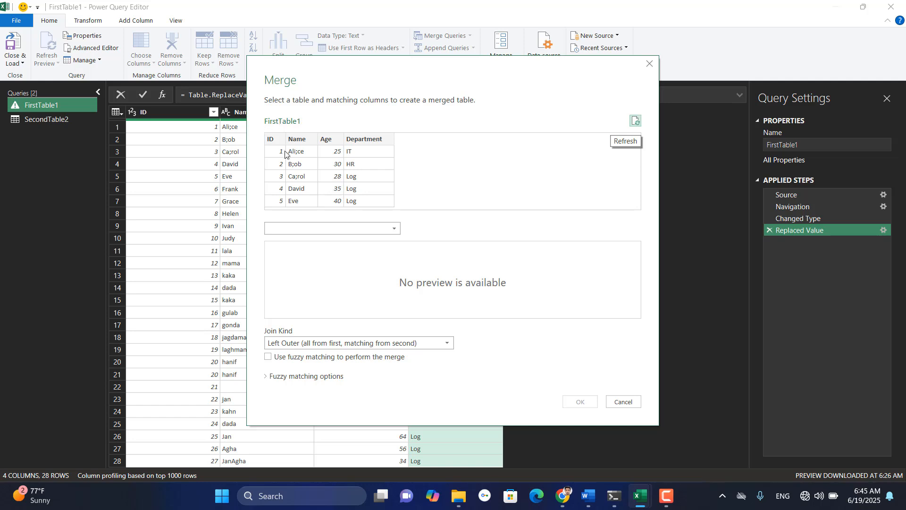
{"action": "left_click", "coordinate": [394, 230]}
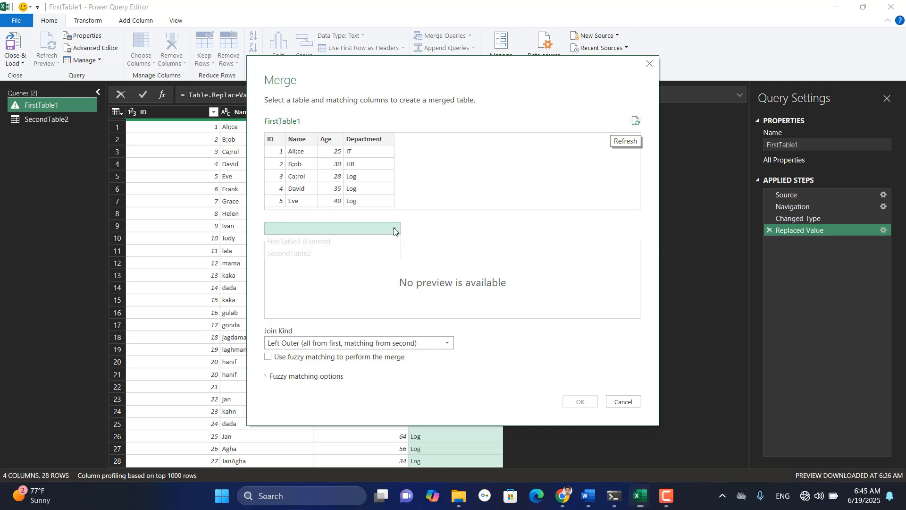
{"action": "left_click", "coordinate": [369, 253]}
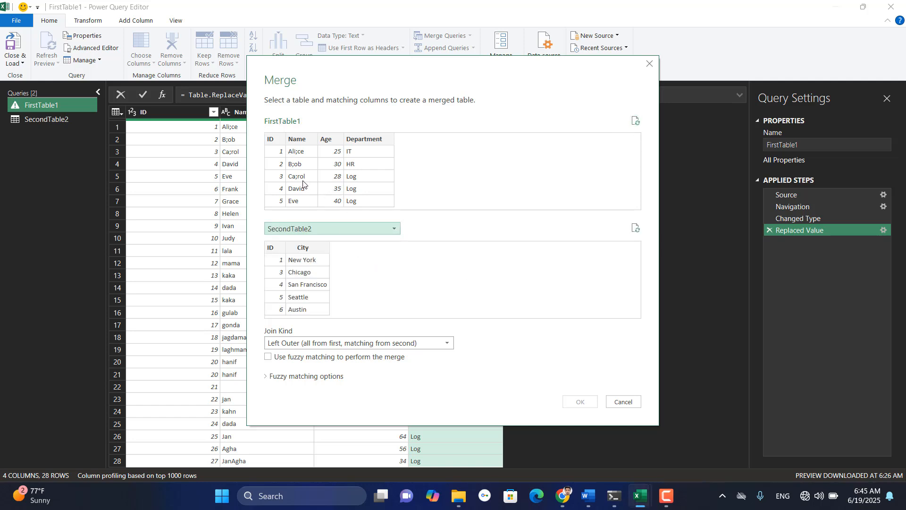
{"action": "left_click", "coordinate": [272, 139]}
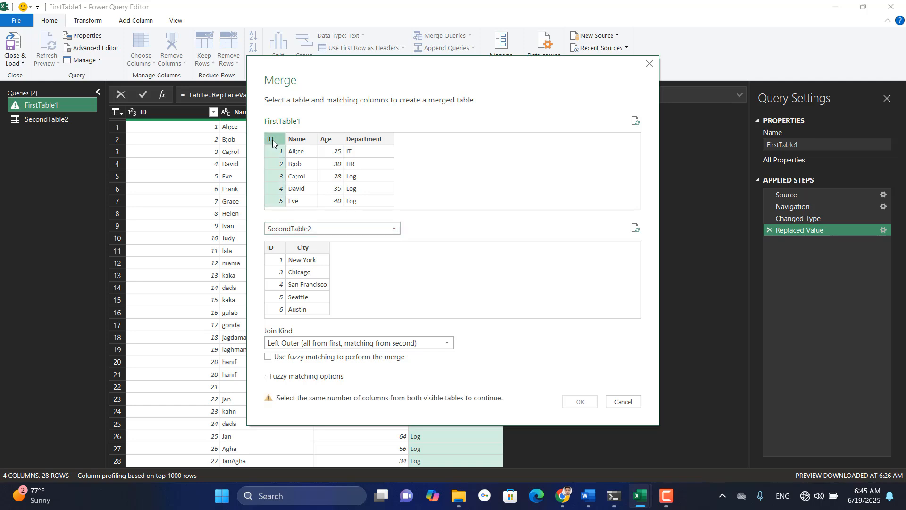
{"action": "left_click", "coordinate": [271, 247]}
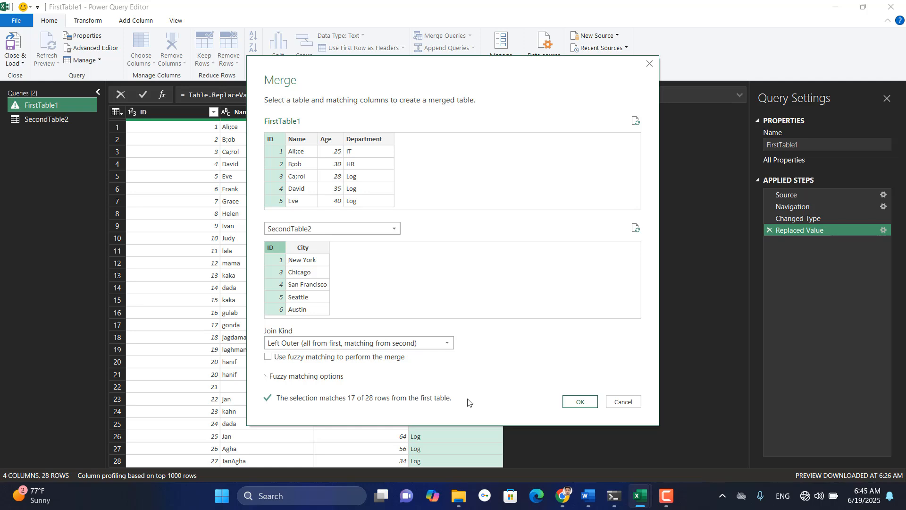
{"action": "left_click", "coordinate": [581, 402]}
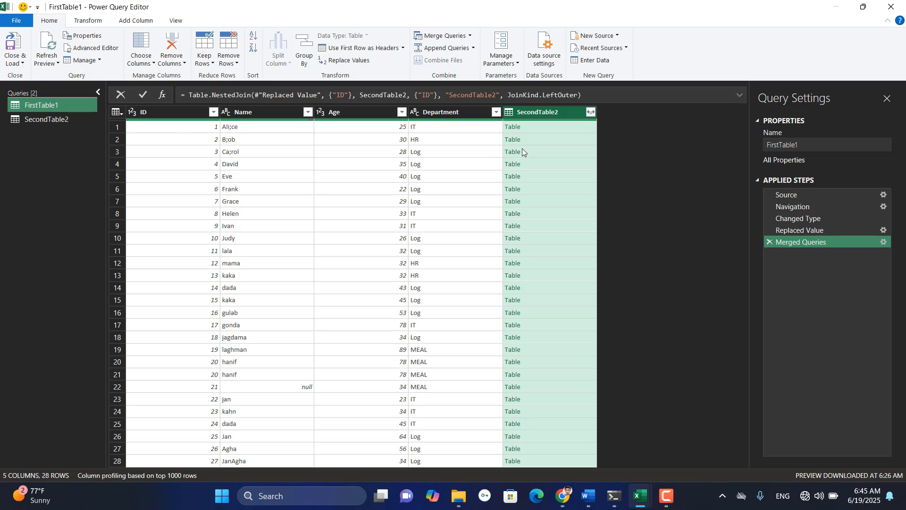
- Try expanding only the City column from the merged SecondTable2 column, and delete the resulting expansion and merge steps
{"action": "left_click", "coordinate": [590, 112]}
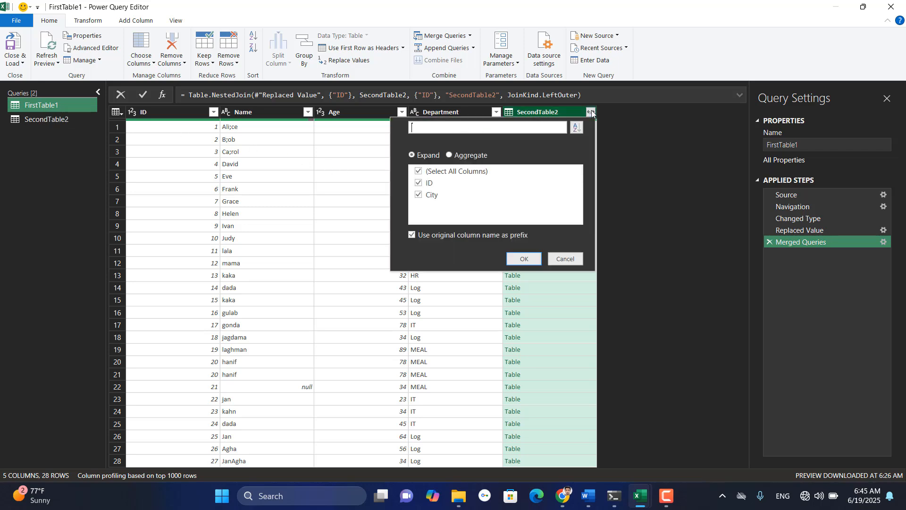
{"action": "left_click", "coordinate": [418, 183]}
{"action": "left_click", "coordinate": [526, 259]}
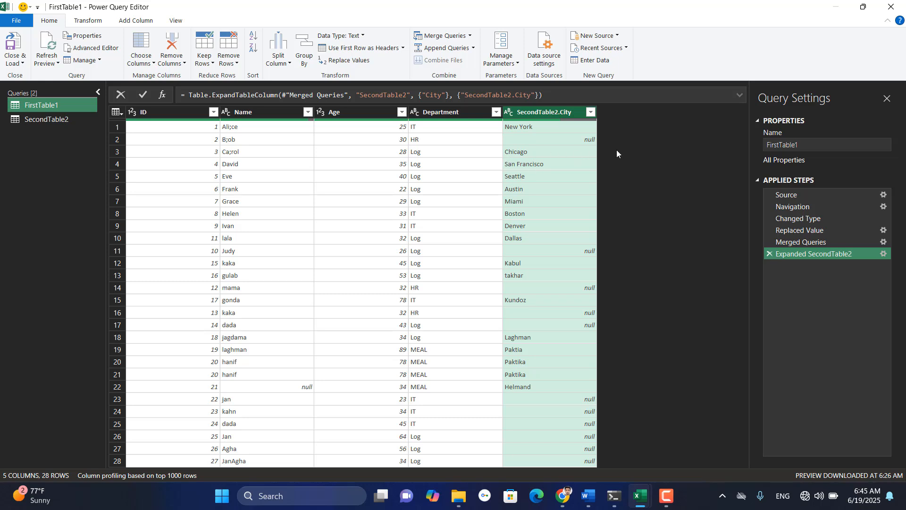
{"action": "left_click", "coordinate": [770, 254]}
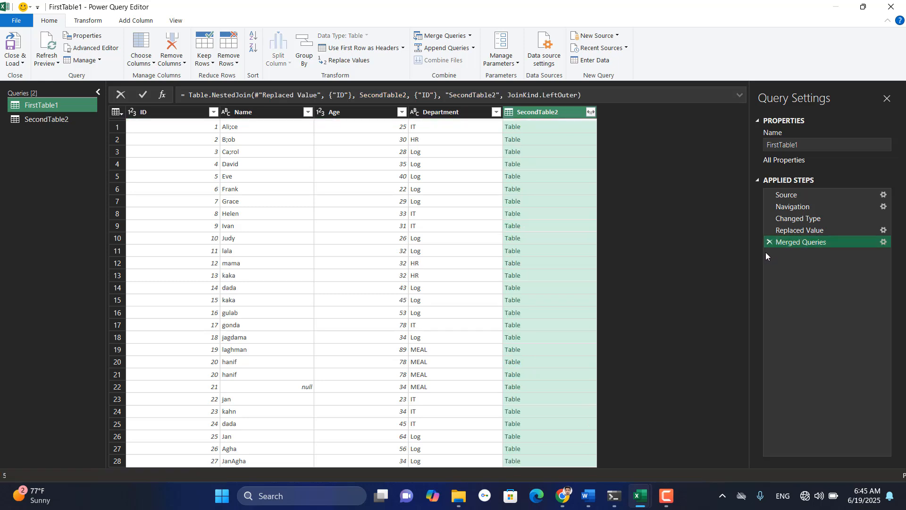
{"action": "left_click", "coordinate": [769, 242]}
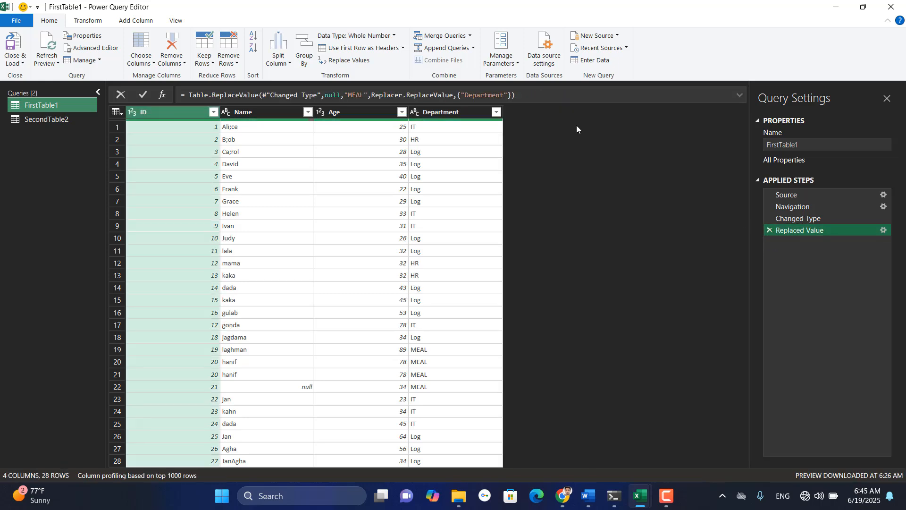
- Merge FirstTable1 and SecondTable2 as a new query, matching the ID columns with a Left Outer join
{"action": "left_click", "coordinate": [471, 36]}
{"action": "left_click", "coordinate": [471, 60]}
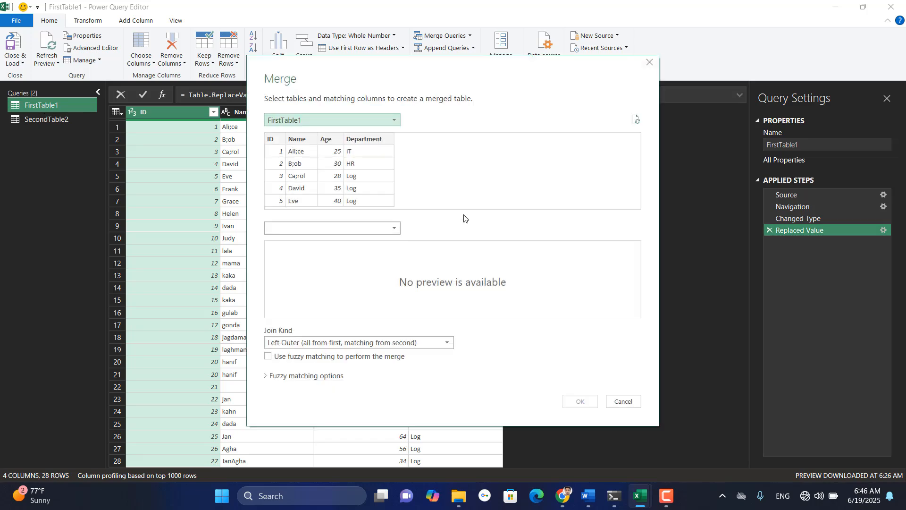
{"action": "left_click", "coordinate": [396, 228]}
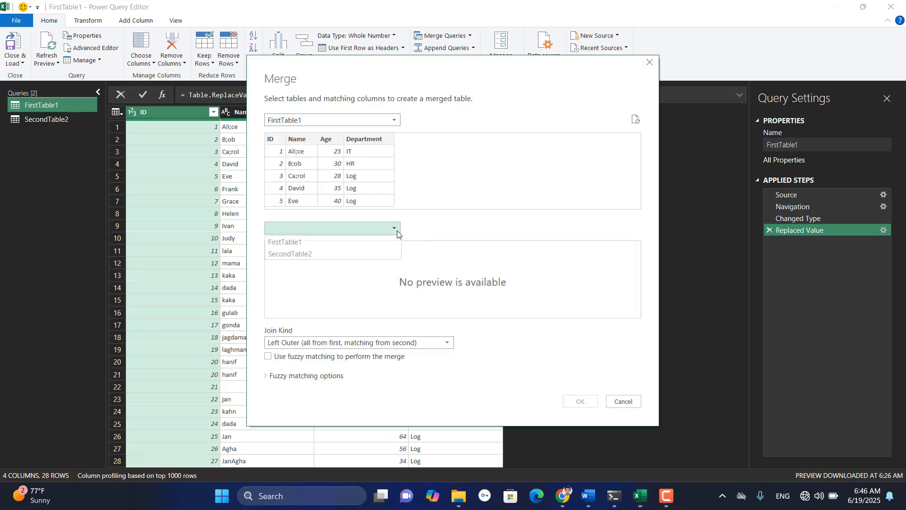
{"action": "left_click", "coordinate": [342, 251]}
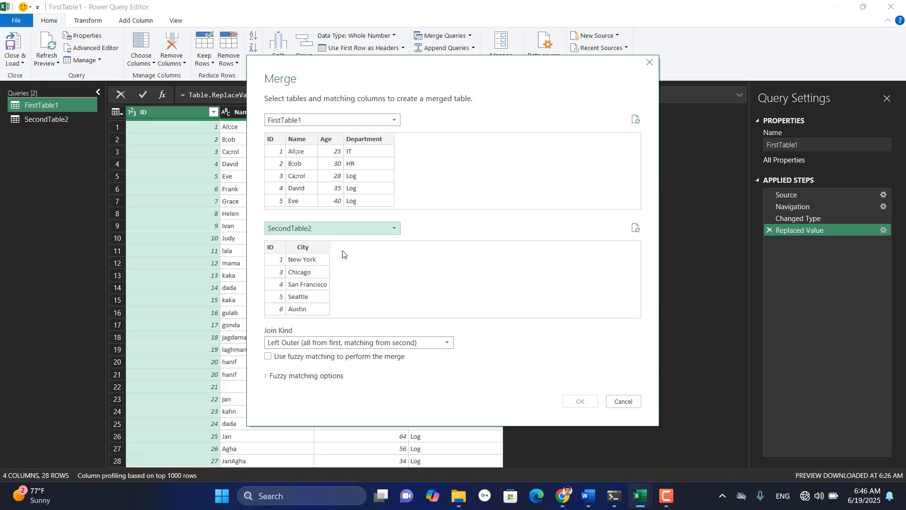
{"action": "left_click", "coordinate": [277, 144]}
{"action": "left_click", "coordinate": [277, 248]}
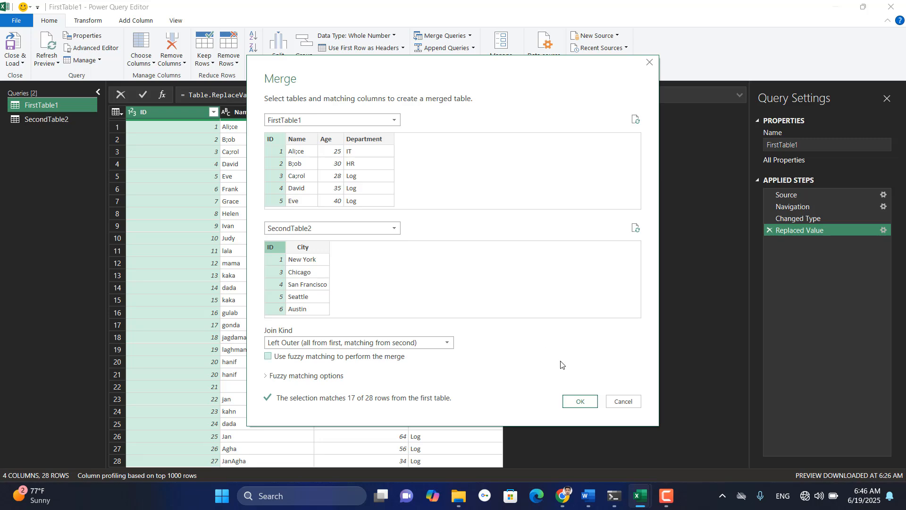
{"action": "left_click", "coordinate": [581, 401]}
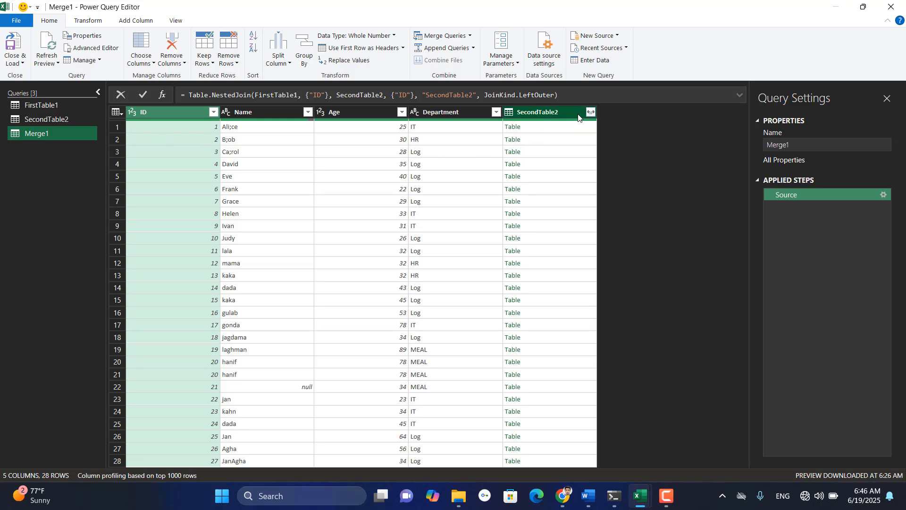
- Expand the new merged query's SecondTable2 column to include only City, keeping the original column name as prefix
{"action": "left_click", "coordinate": [591, 113]}
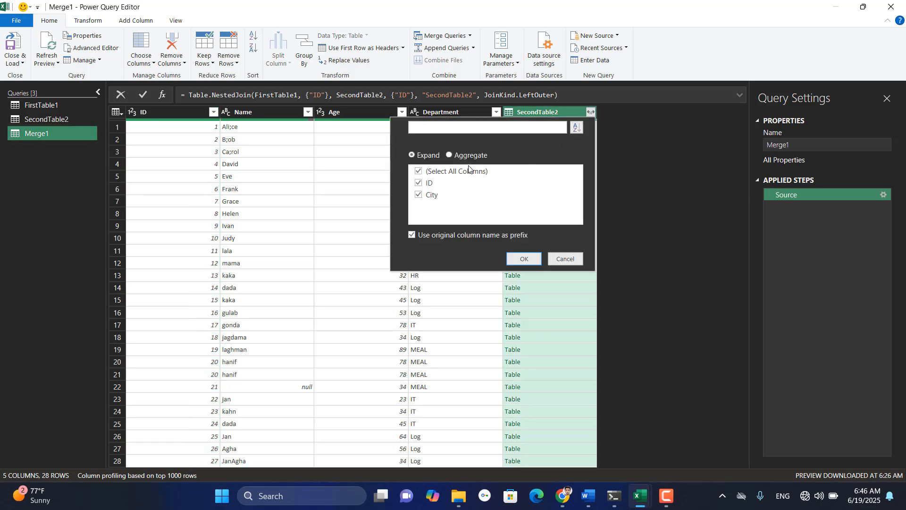
{"action": "left_click", "coordinate": [419, 184]}
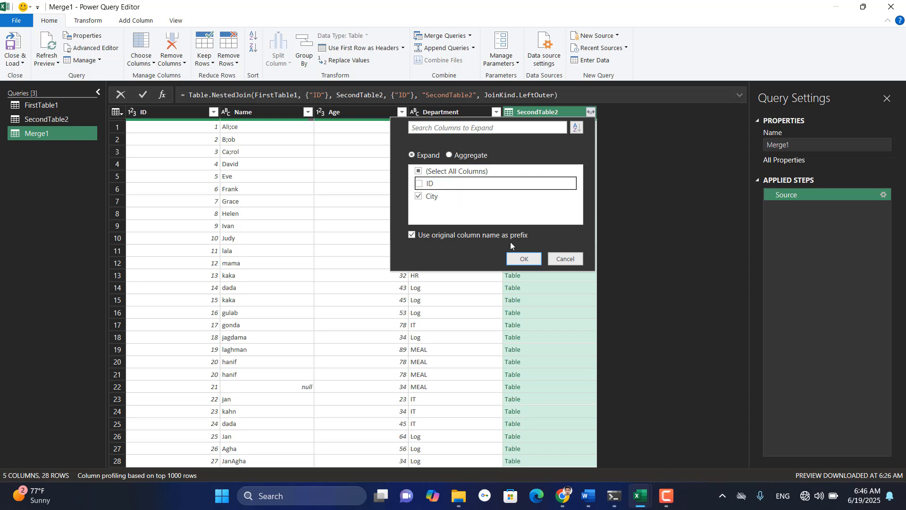
{"action": "left_click", "coordinate": [523, 259]}
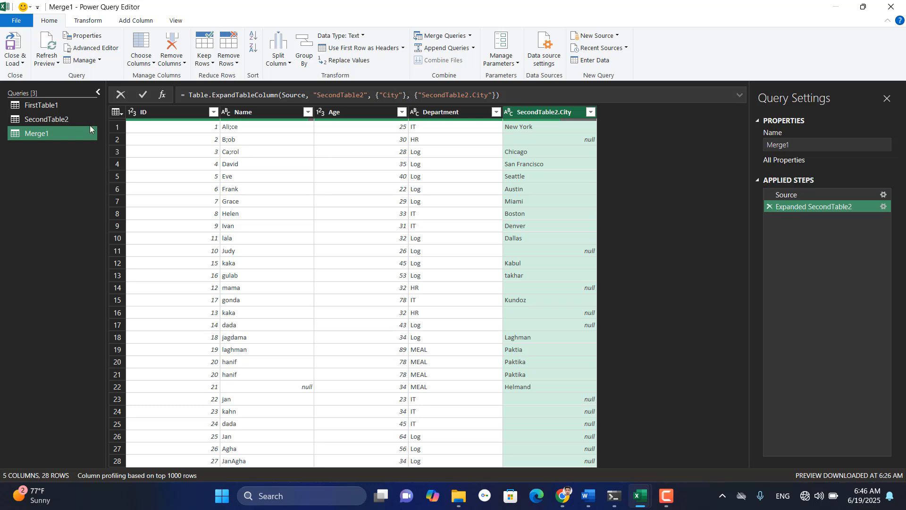
- Delete the new merged query from the query list
{"action": "right_click", "coordinate": [64, 134]}
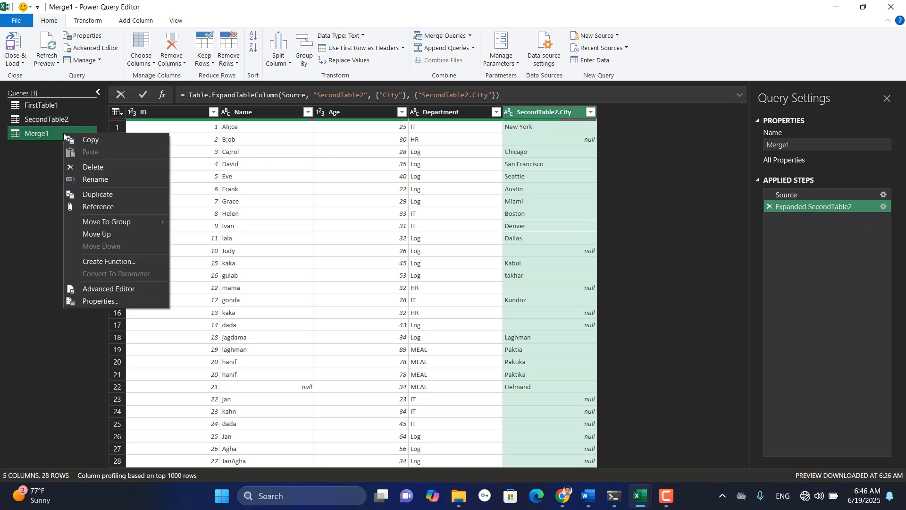
{"action": "left_click", "coordinate": [113, 167]}
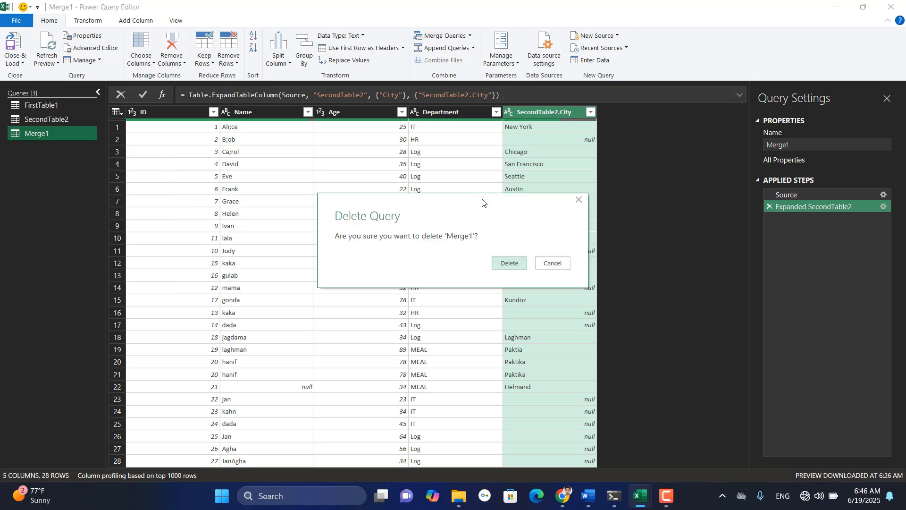
{"action": "left_click", "coordinate": [518, 264]}
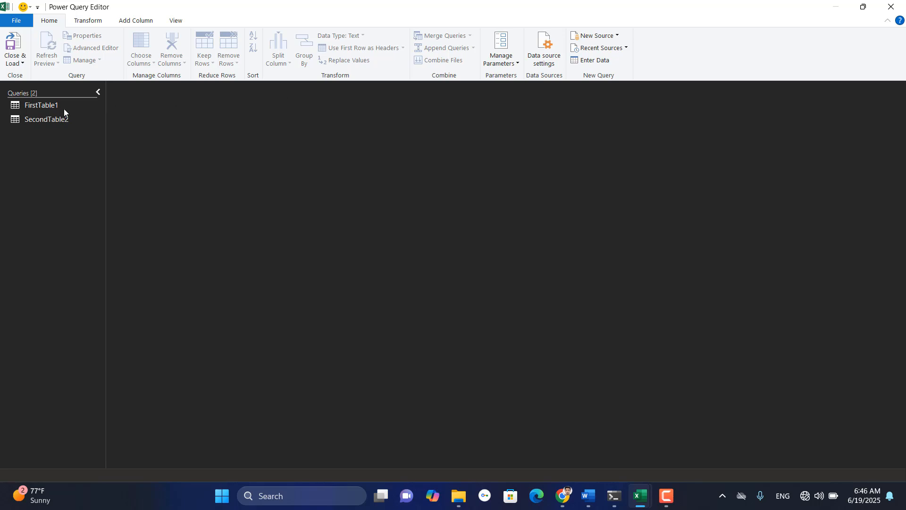
- Duplicate the SecondTable2 query
{"action": "left_click", "coordinate": [55, 106]}
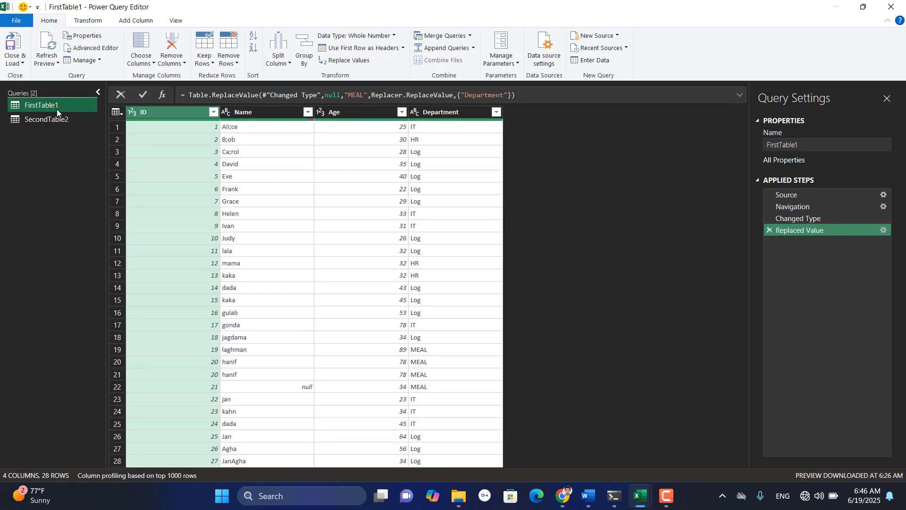
{"action": "left_click", "coordinate": [58, 121]}
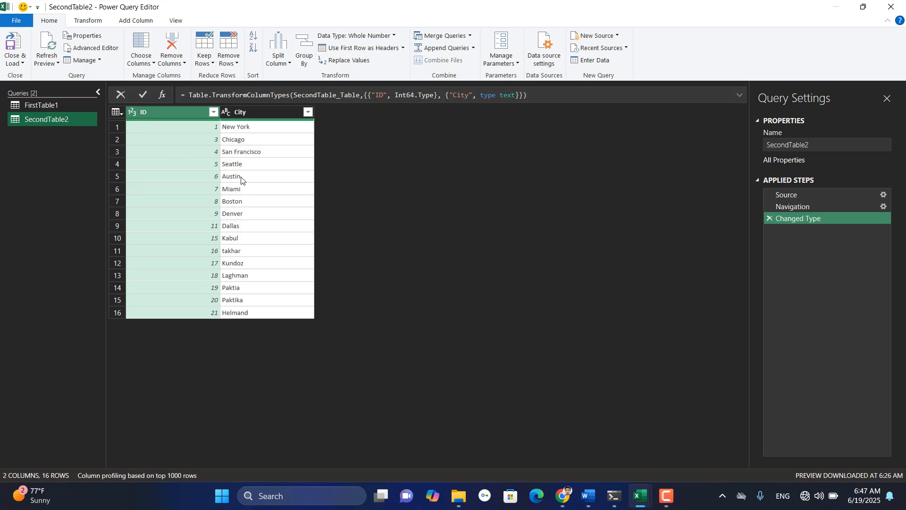
{"action": "left_click", "coordinate": [474, 49]}
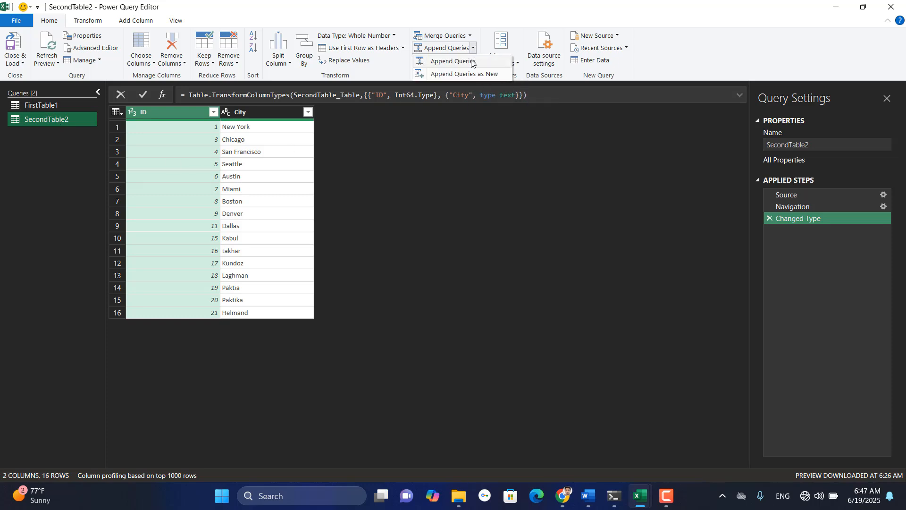
{"action": "right_click", "coordinate": [49, 121]}
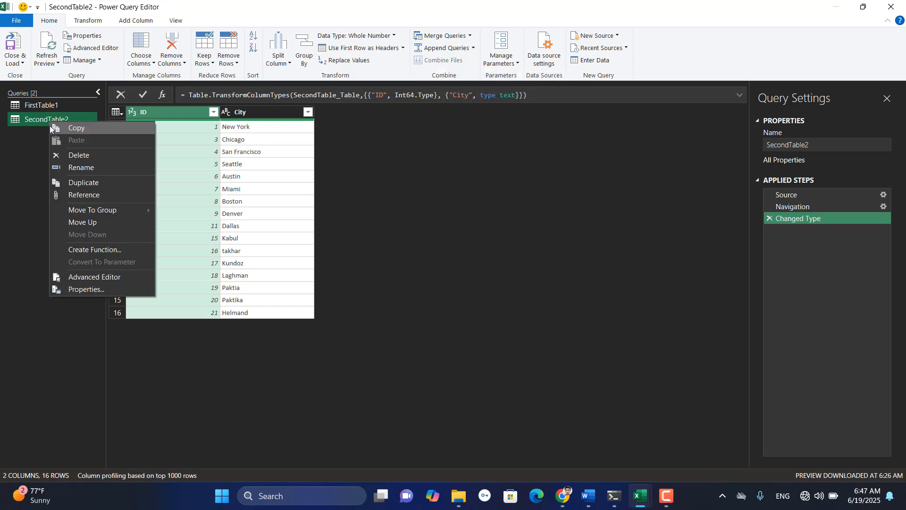
{"action": "left_click", "coordinate": [99, 185]}
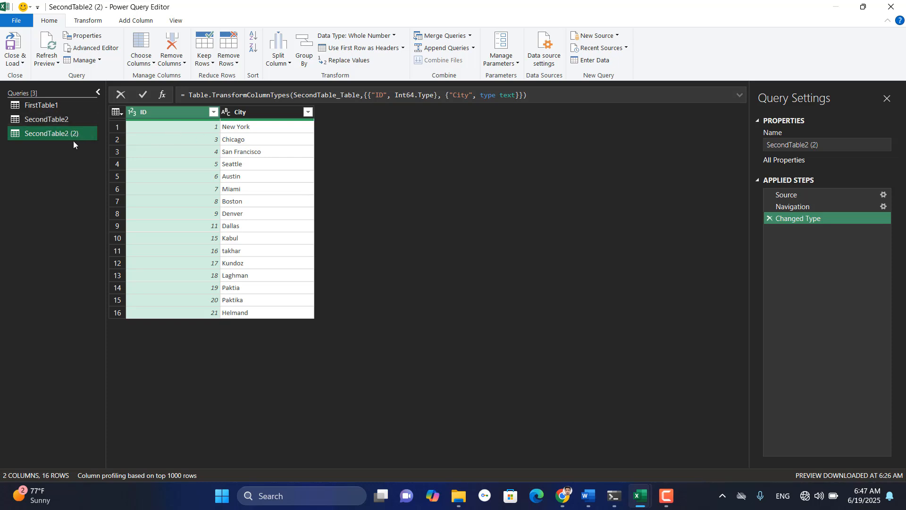
- Try appending SecondTable2 (Current) to the original SecondTable2 query, and delete the resulting append step
{"action": "left_click", "coordinate": [59, 119]}
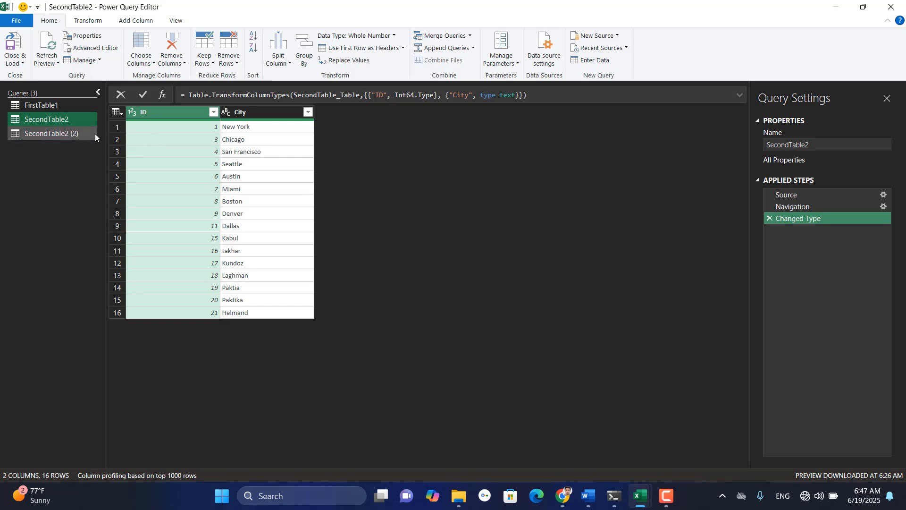
{"action": "left_click", "coordinate": [474, 49]}
{"action": "left_click", "coordinate": [478, 62]}
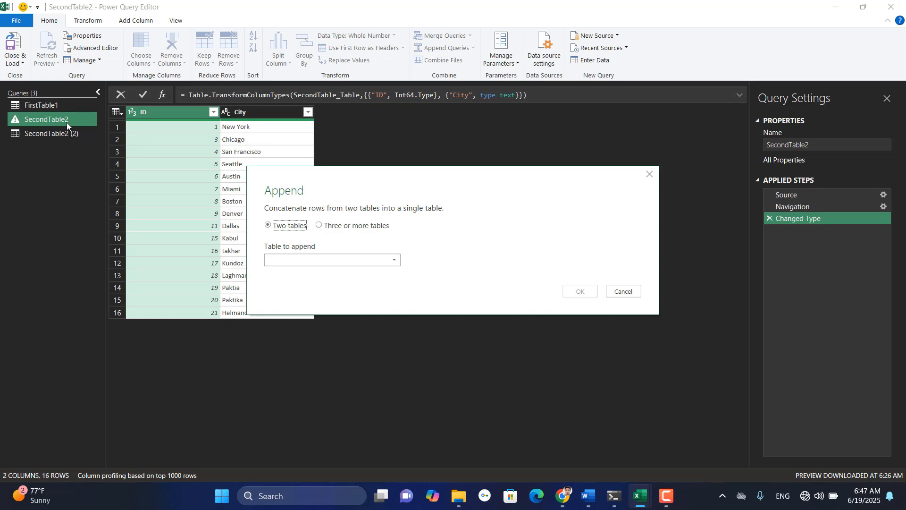
{"action": "left_click", "coordinate": [396, 263]}
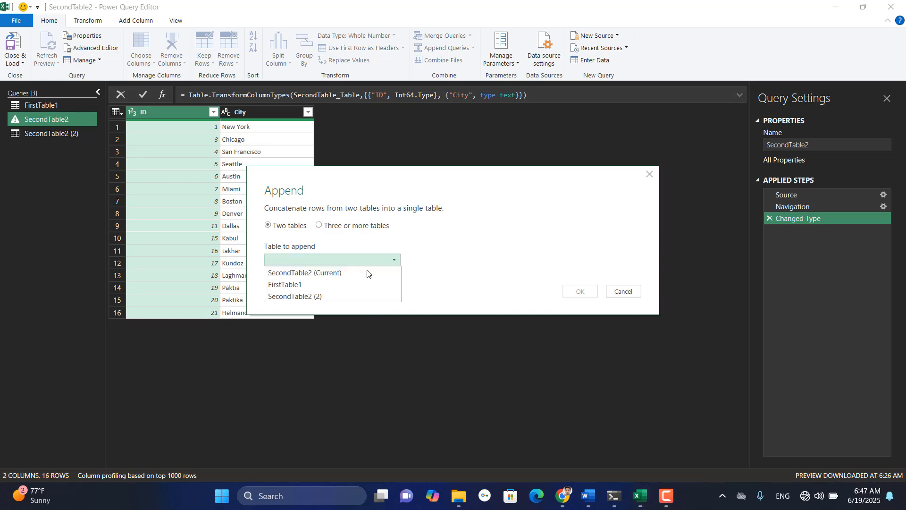
{"action": "left_click", "coordinate": [325, 272]}
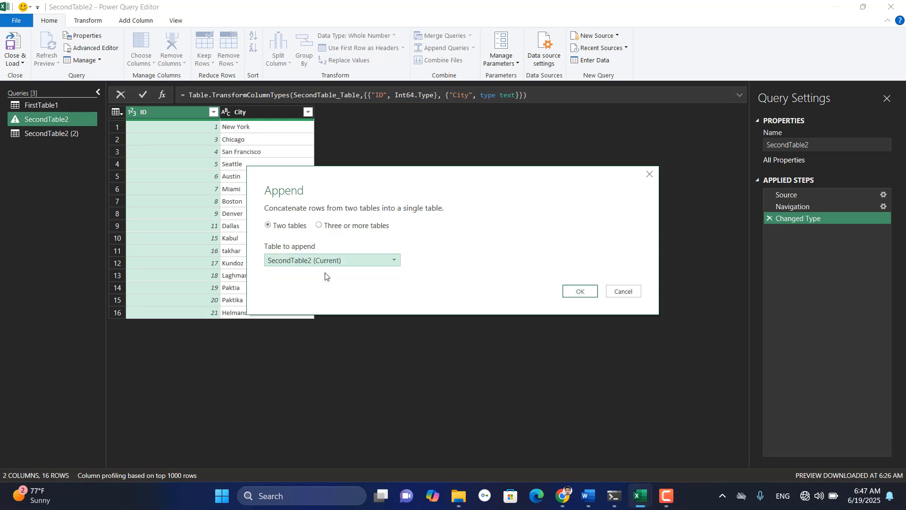
{"action": "left_click", "coordinate": [580, 292]}
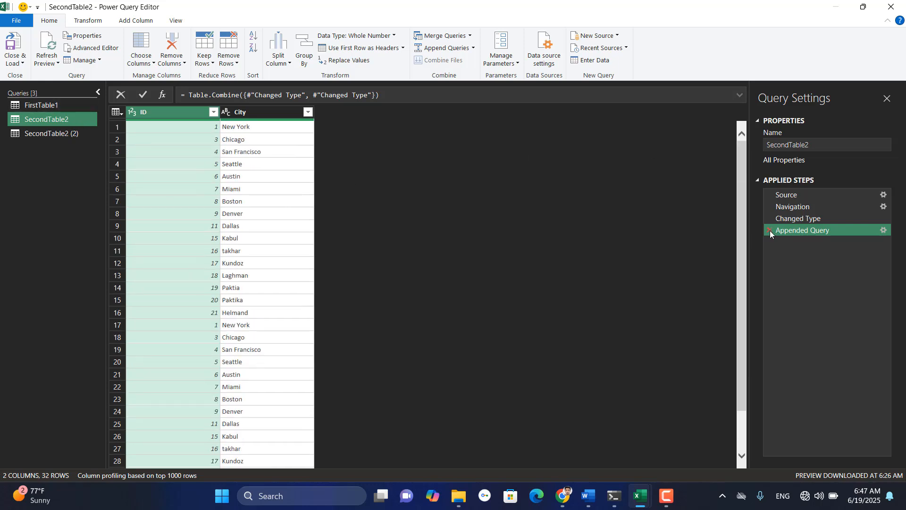
{"action": "left_click", "coordinate": [770, 230]}
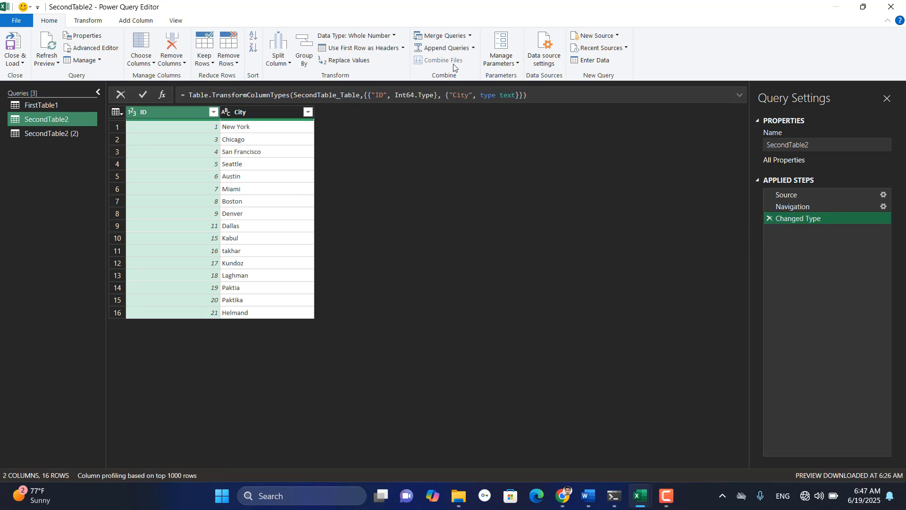
- Append the SecondTable2 and SecondTable2 (2) tables as a new query and review its rows
{"action": "left_click", "coordinate": [473, 48]}
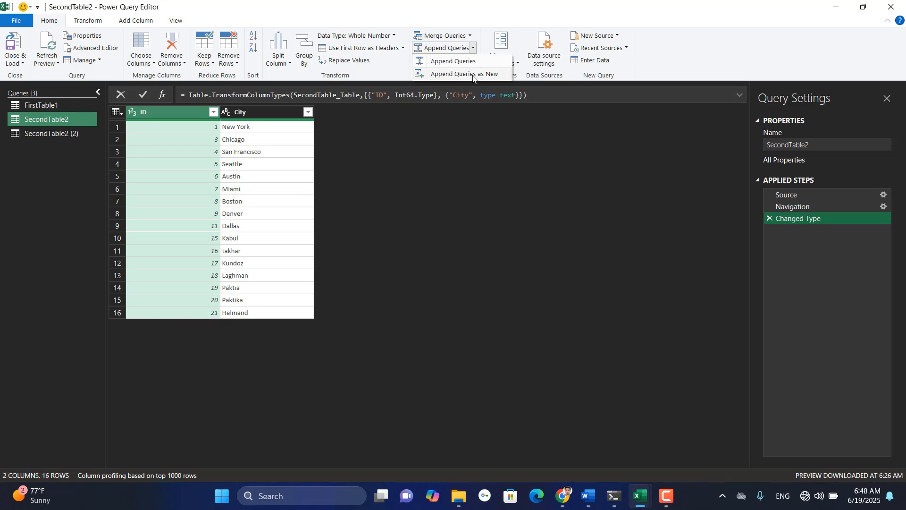
{"action": "left_click", "coordinate": [473, 75]}
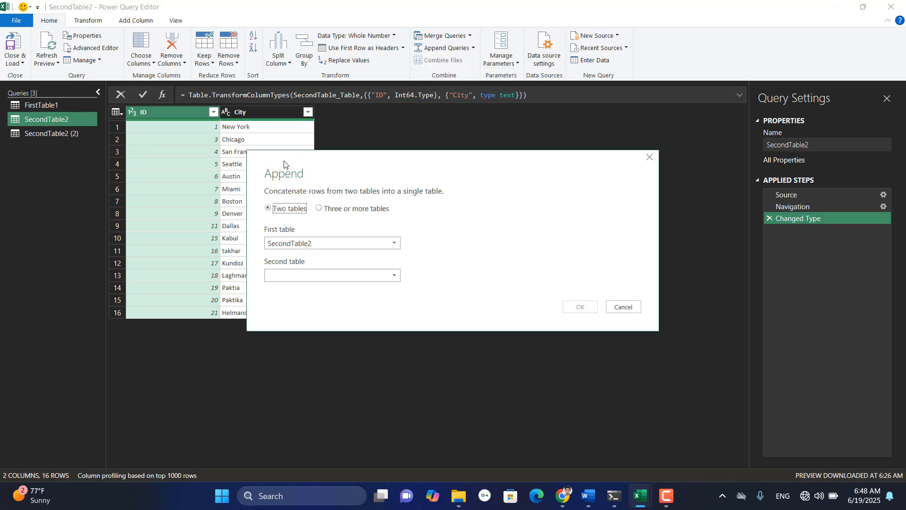
{"action": "left_click", "coordinate": [378, 277]}
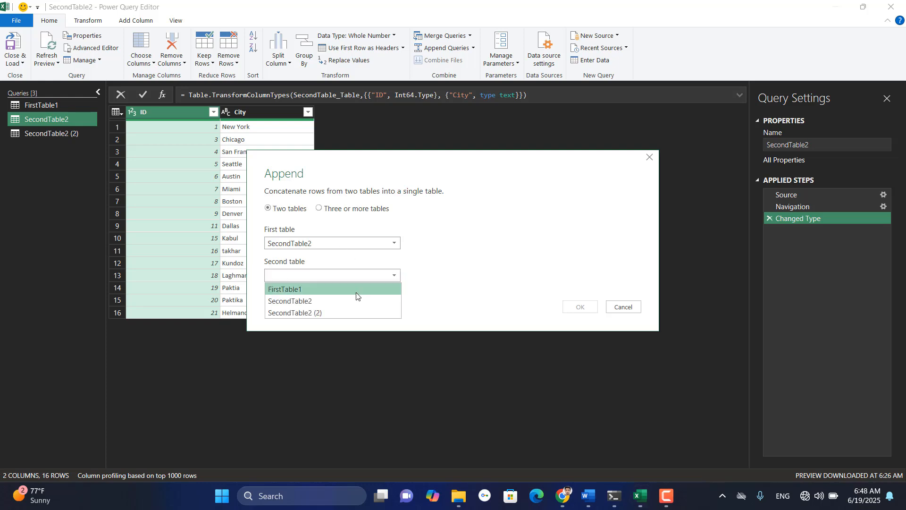
{"action": "left_click", "coordinate": [346, 312]}
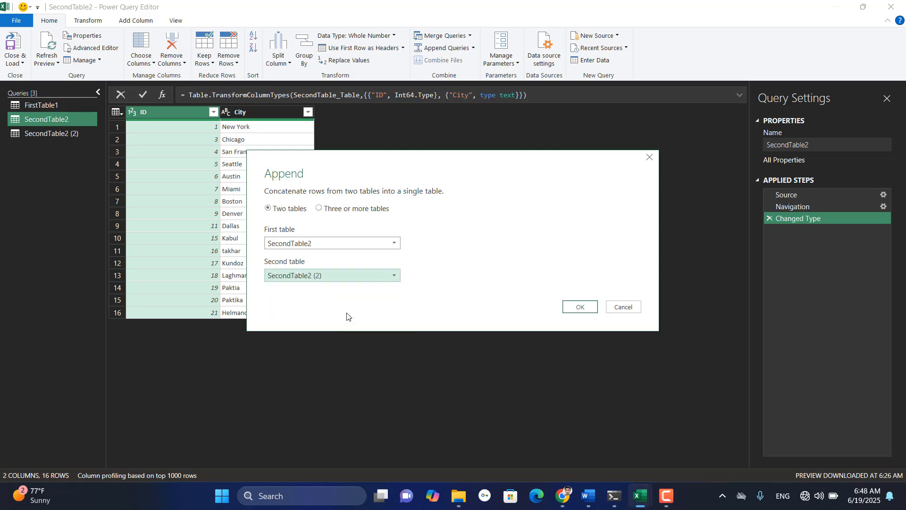
{"action": "left_click", "coordinate": [582, 307]}
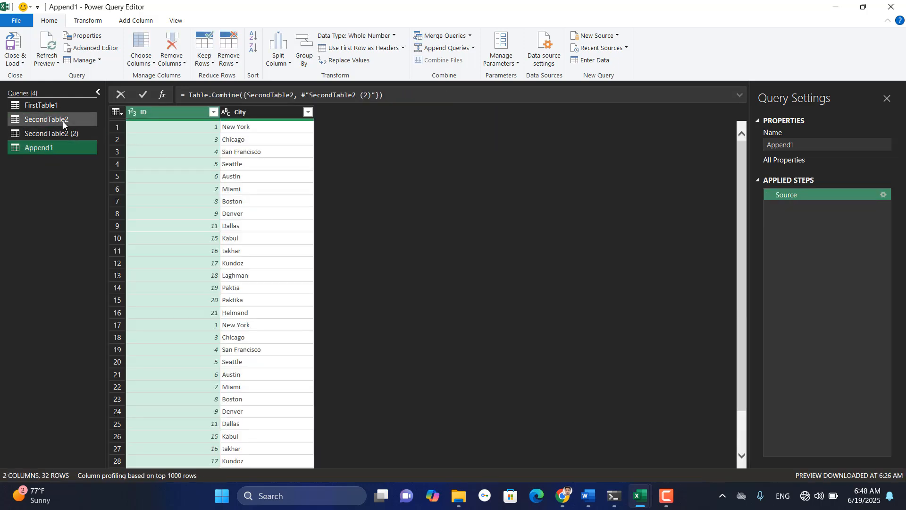
{"action": "scroll", "coordinate": [282, 195], "scroll_direction": "down", "scroll_amount": 2}
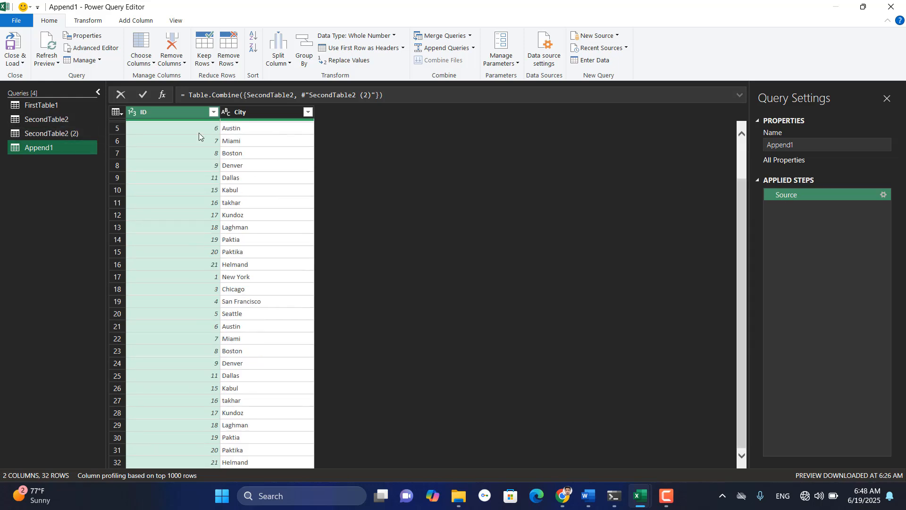
- Delete the new appended query from the query list
{"action": "right_click", "coordinate": [32, 149]}
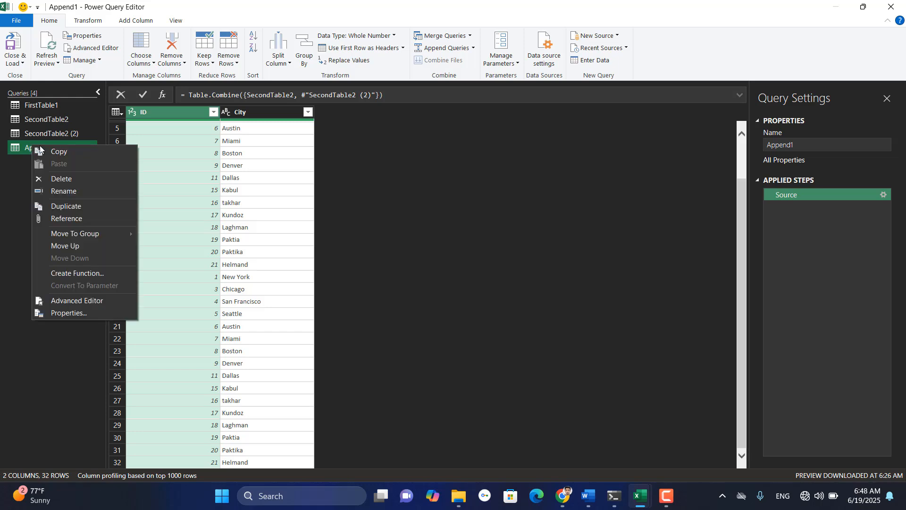
{"action": "left_click", "coordinate": [88, 180]}
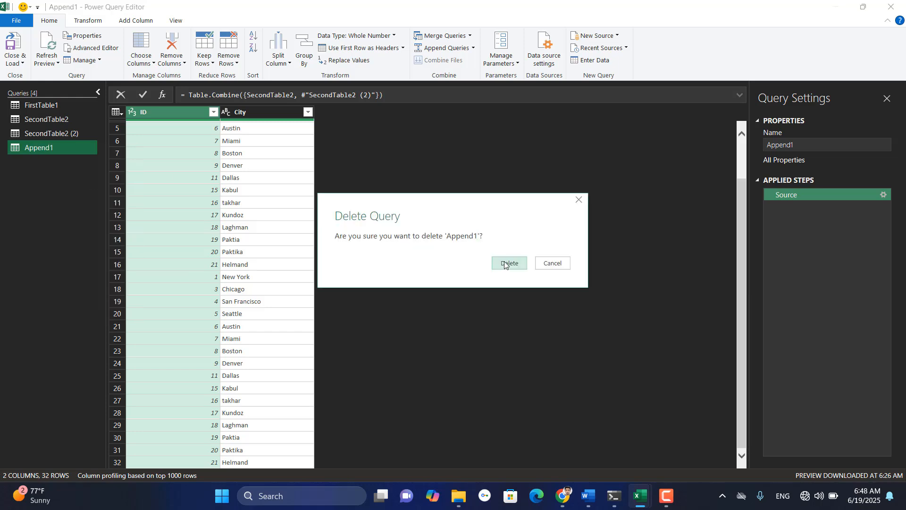
{"action": "left_click", "coordinate": [504, 263]}
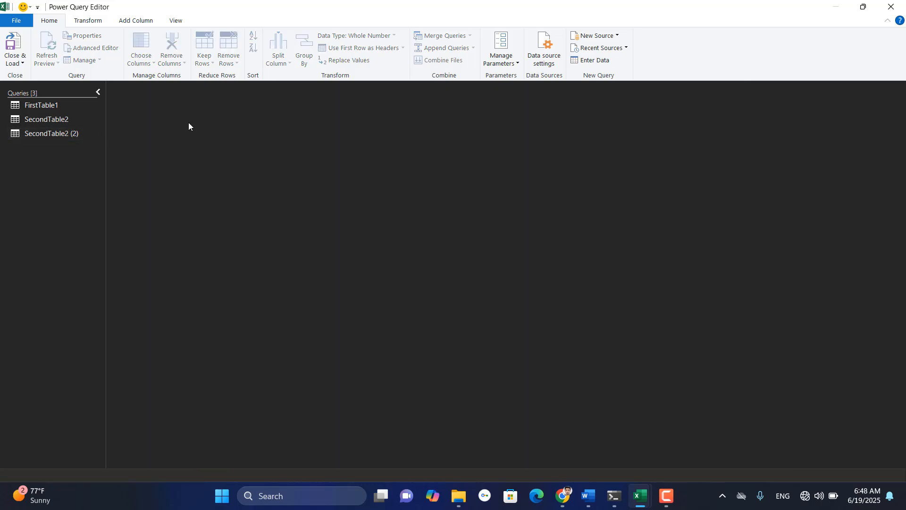
- Delete the duplicate SecondTable2 (2) query, and close and load the remaining queries into the workbook
{"action": "left_click", "coordinate": [60, 135]}
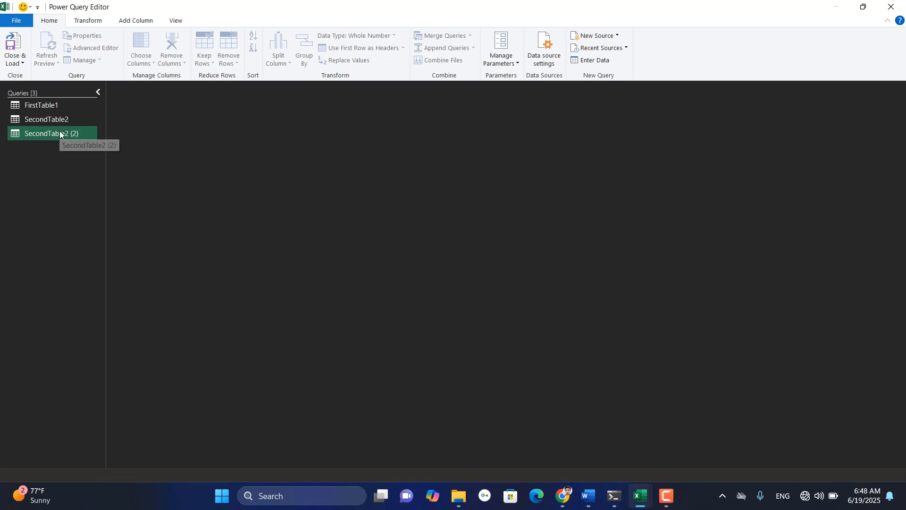
{"action": "key", "text": "Delete"}
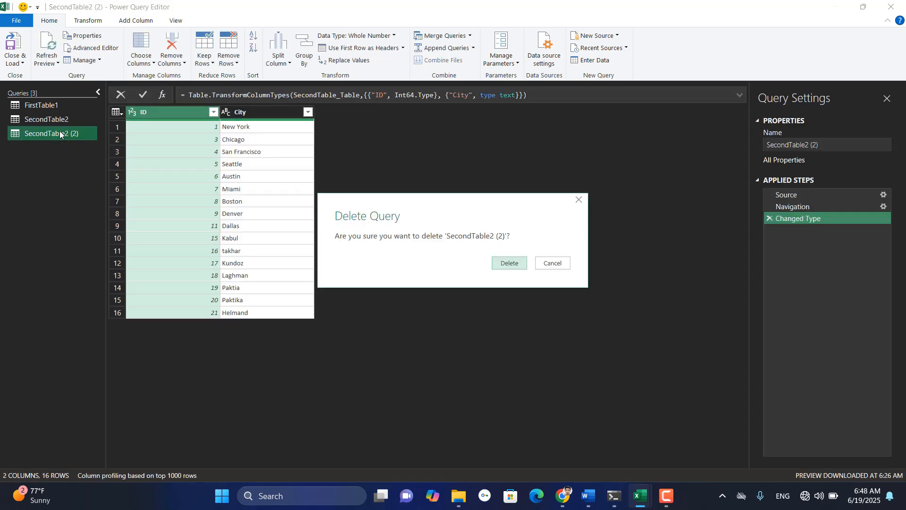
{"action": "key", "text": "Return"}
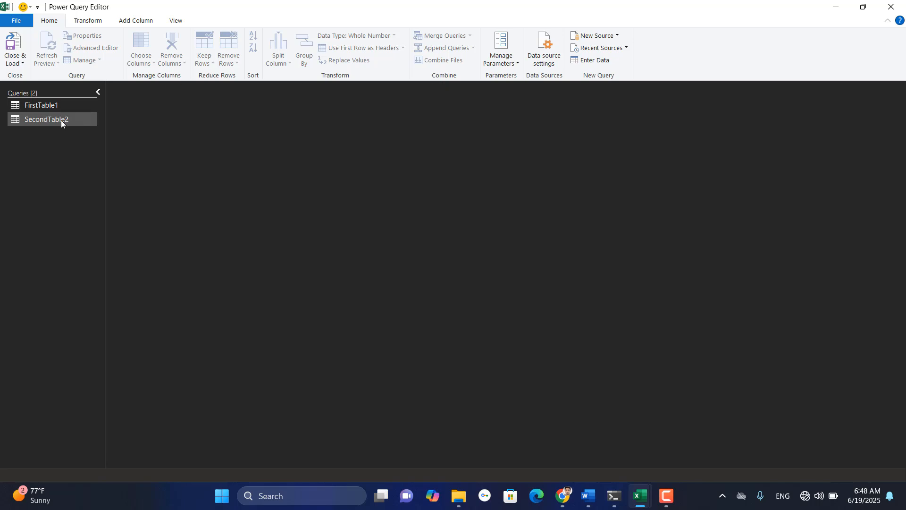
{"action": "left_click", "coordinate": [61, 120]}
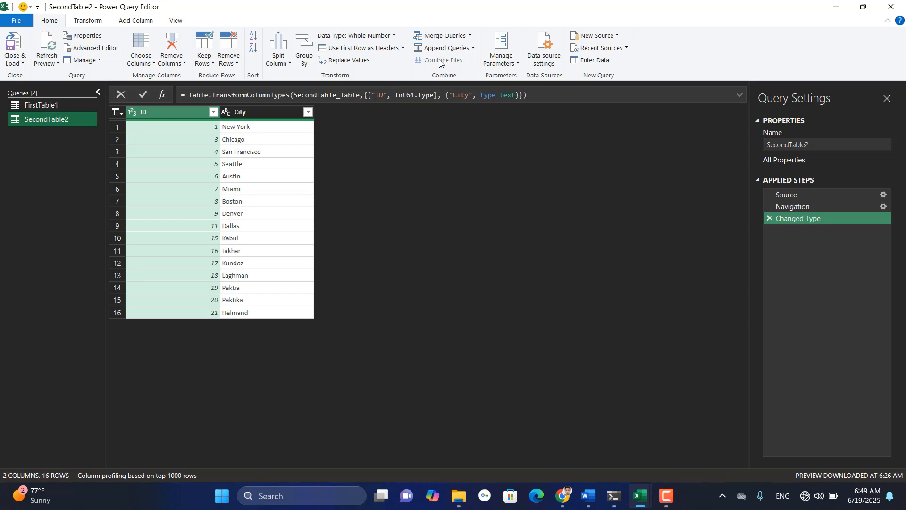
{"action": "left_click", "coordinate": [12, 51]}
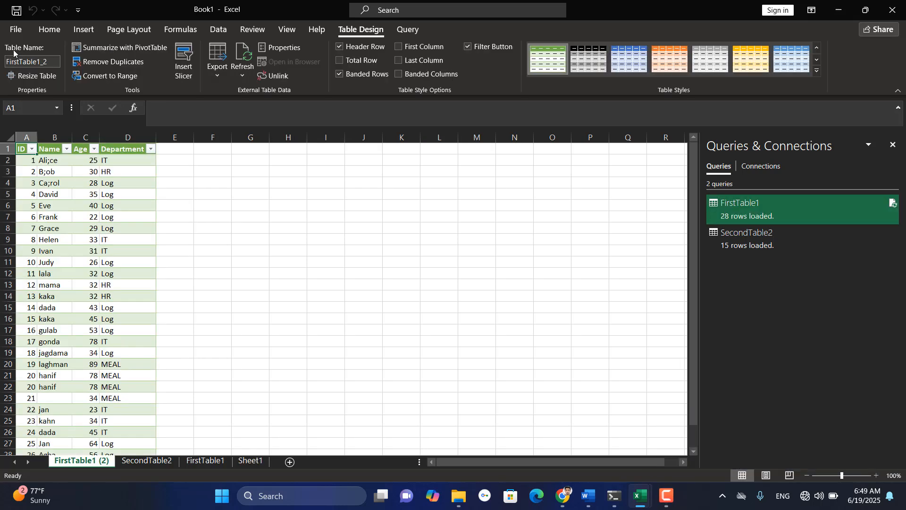
- Get data from a folder, choosing the Excel_Files folder on the Desktop as the source
{"action": "left_click", "coordinate": [220, 30]}
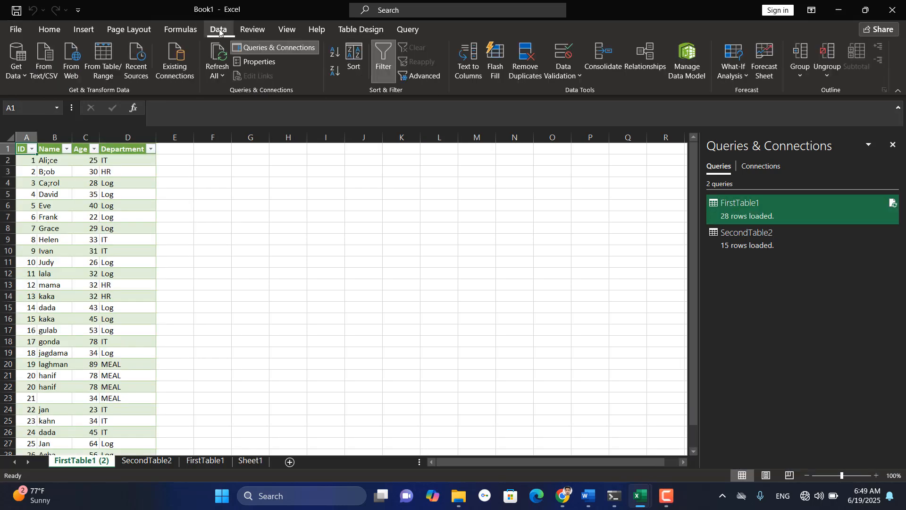
{"action": "left_click", "coordinate": [23, 77]}
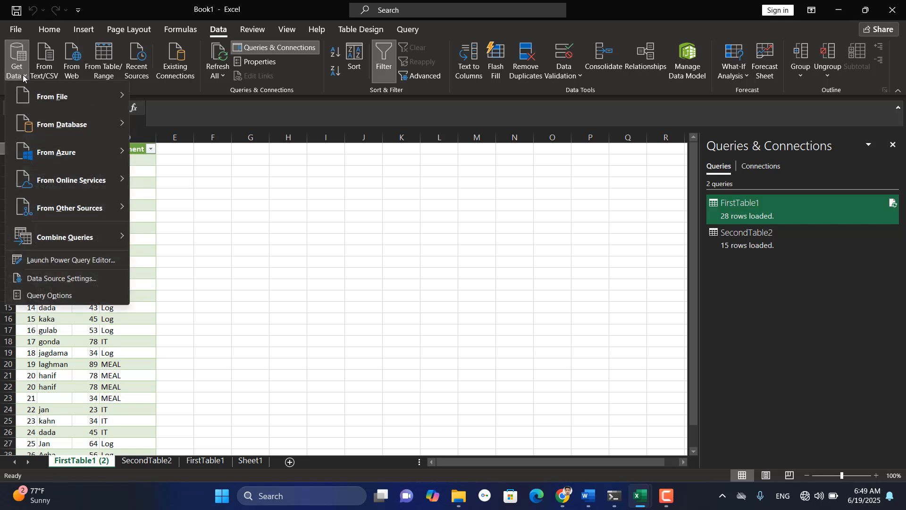
{"action": "mouse_move", "coordinate": [90, 97]}
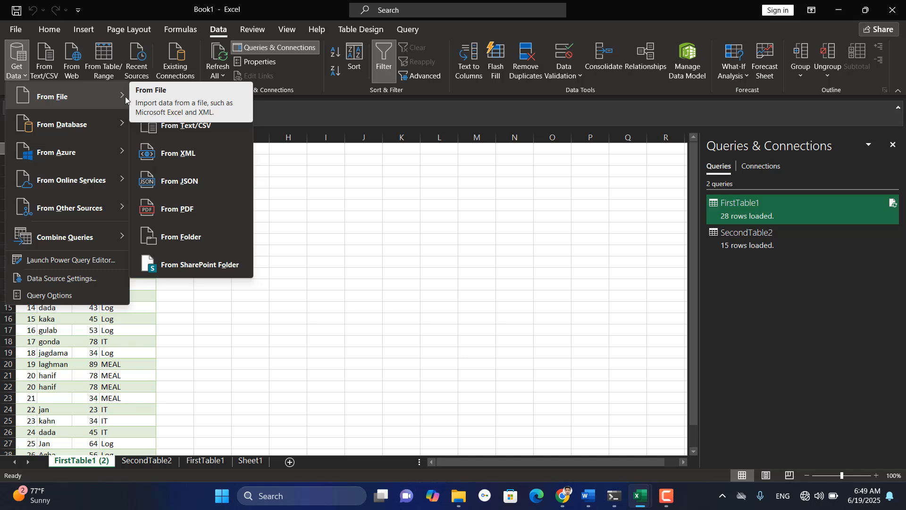
{"action": "left_click", "coordinate": [202, 238]}
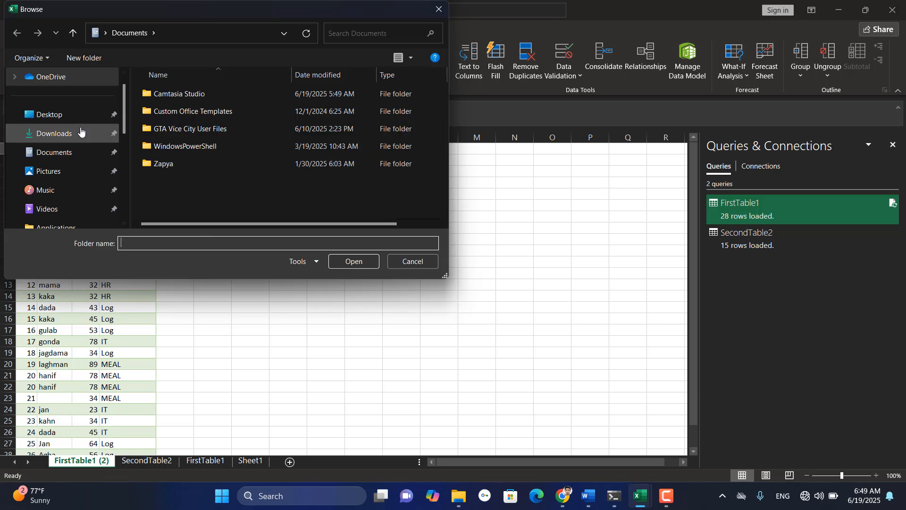
{"action": "left_click", "coordinate": [67, 114]}
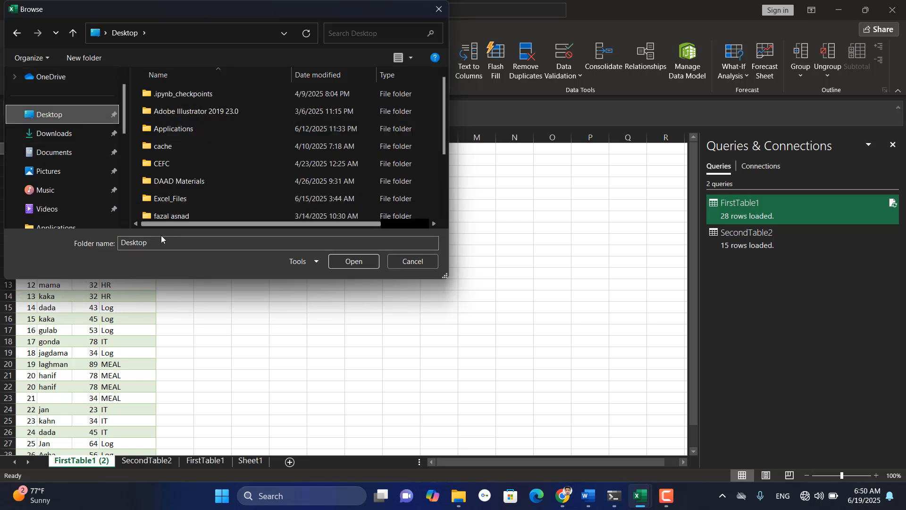
{"action": "double_click", "coordinate": [188, 201]}
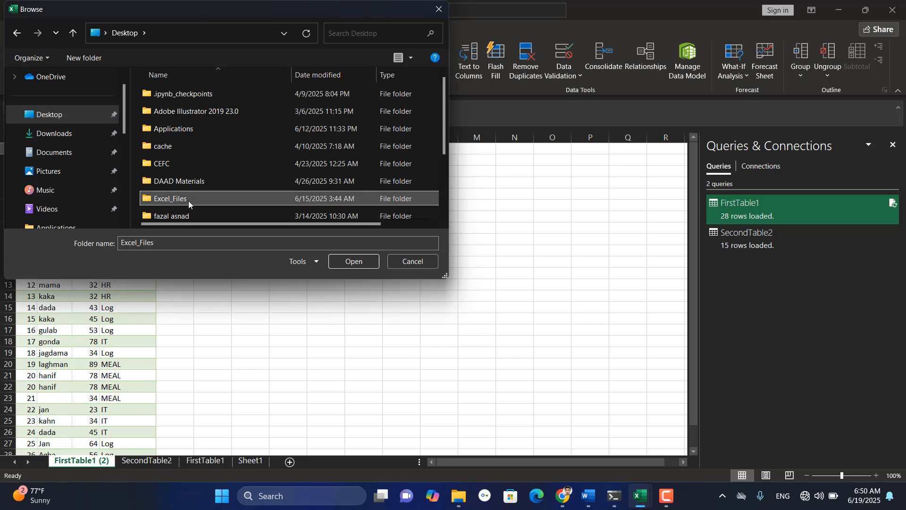
{"action": "left_click", "coordinate": [364, 261]}
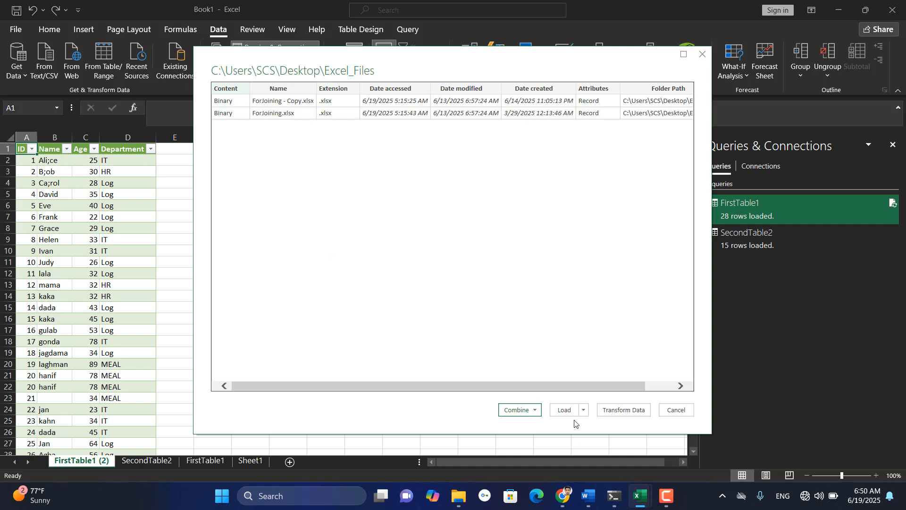
- Combine and load the folder's files by extracting FirstTable1 from each, with the first file as sample
{"action": "left_click", "coordinate": [536, 411]}
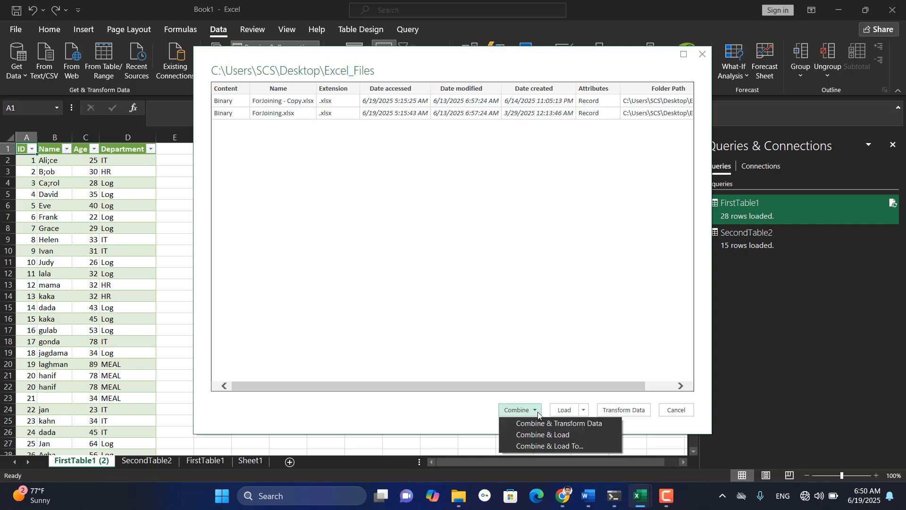
{"action": "left_click", "coordinate": [565, 436]}
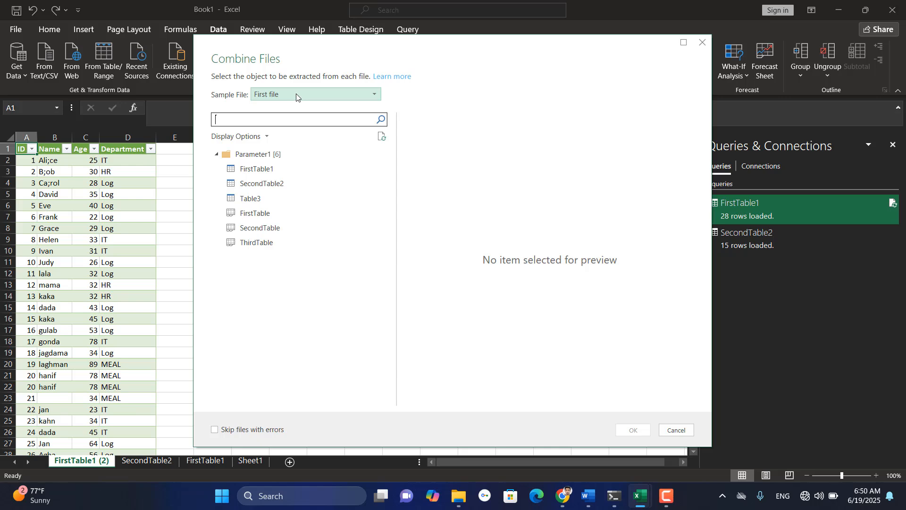
{"action": "left_click", "coordinate": [272, 169]}
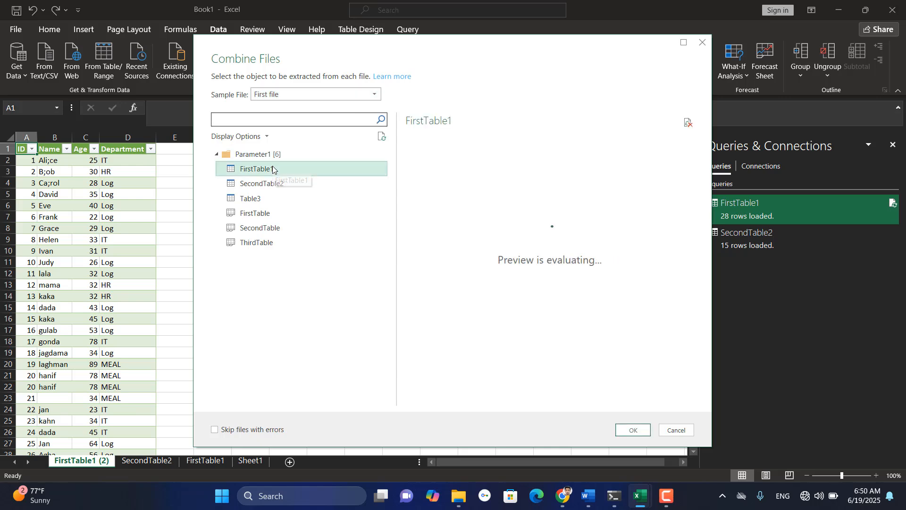
{"action": "left_click", "coordinate": [633, 431]}
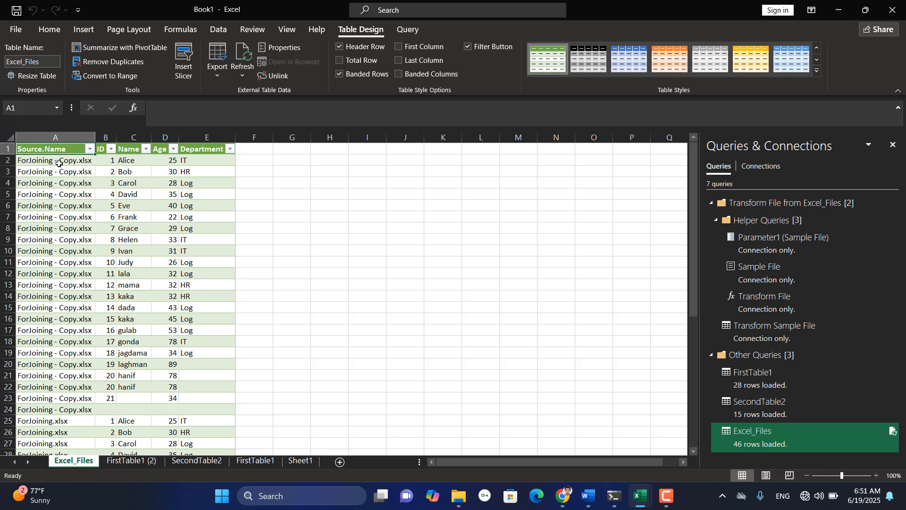
- Examine the combined table, comparing the rows from ForJoining - Copy.xlsx with those from ForJoining.xlsx
{"action": "scroll", "coordinate": [66, 307], "scroll_direction": "down", "scroll_amount": 7}
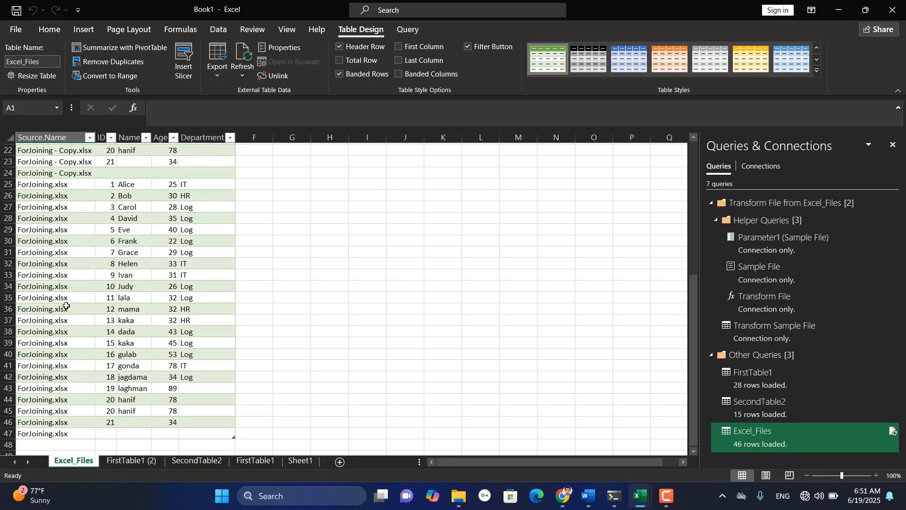
{"action": "scroll", "coordinate": [66, 306], "scroll_direction": "up", "scroll_amount": 5}
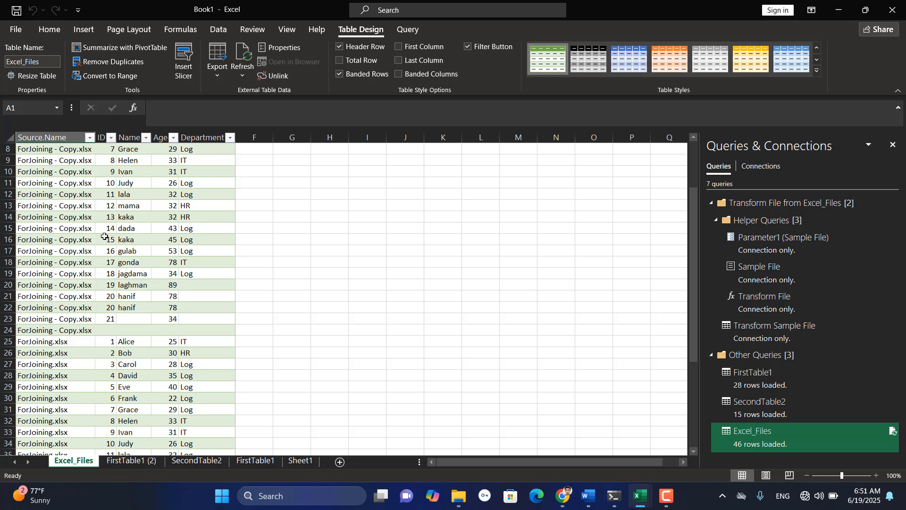
{"action": "scroll", "coordinate": [105, 236], "scroll_direction": "up", "scroll_amount": 2}
{"action": "scroll", "coordinate": [104, 236], "scroll_direction": "down", "scroll_amount": 2}
{"action": "scroll", "coordinate": [104, 236], "scroll_direction": "up", "scroll_amount": 2}
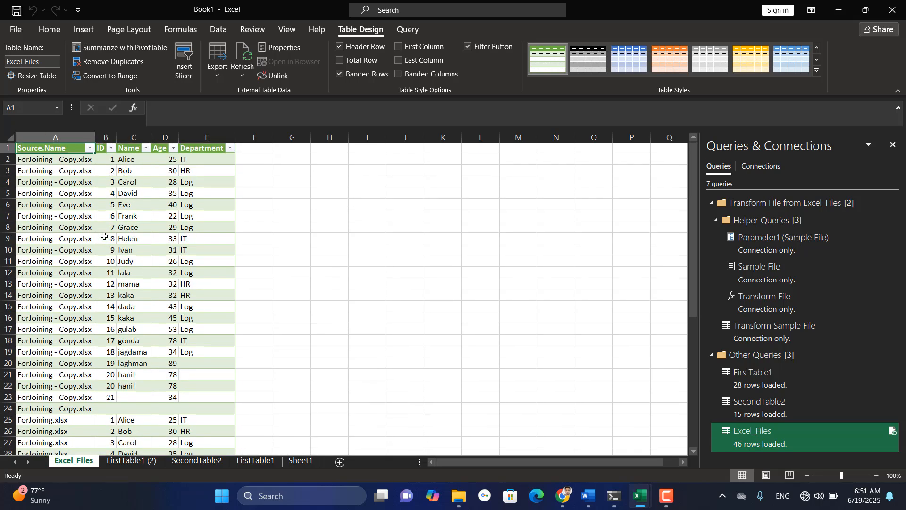
{"action": "left_click_drag", "start_coordinate": [113, 160], "coordinate": [186, 263]}
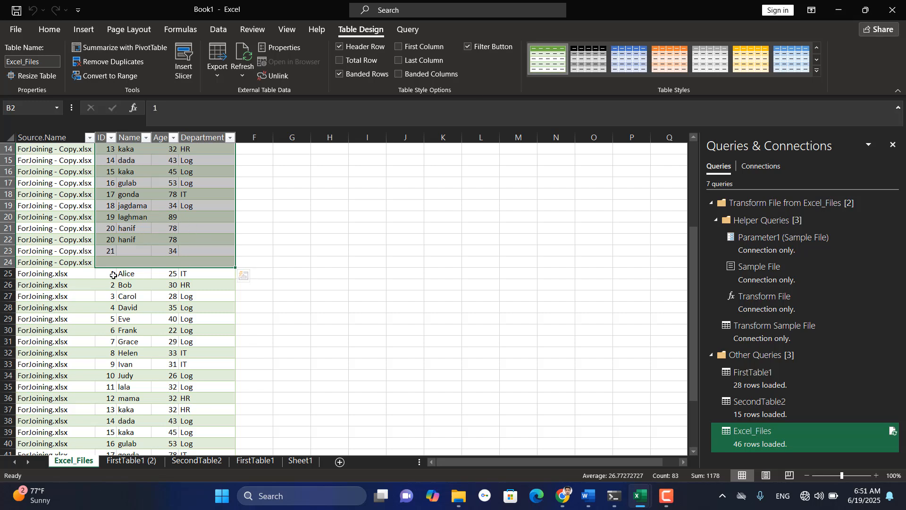
{"action": "left_click_drag", "start_coordinate": [114, 274], "coordinate": [183, 419]}
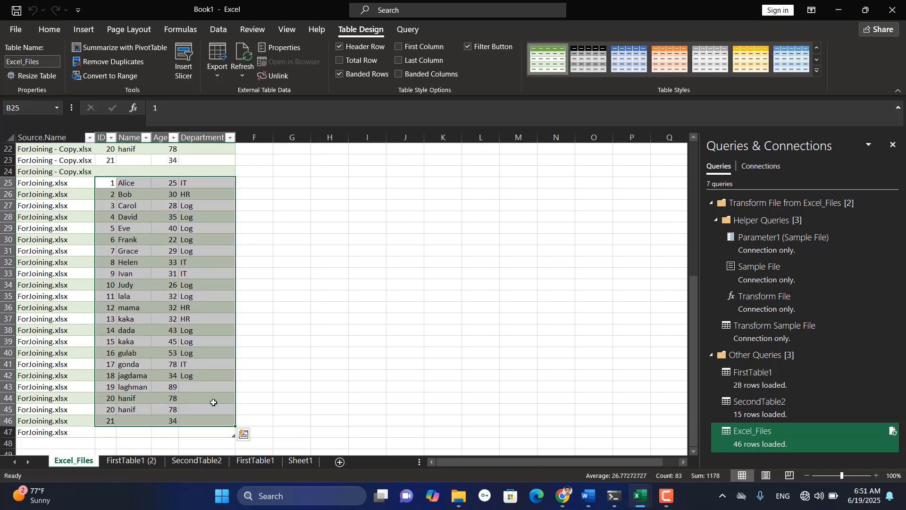
- Close the Book1 workbook without saving its changes
{"action": "left_click", "coordinate": [897, 13]}
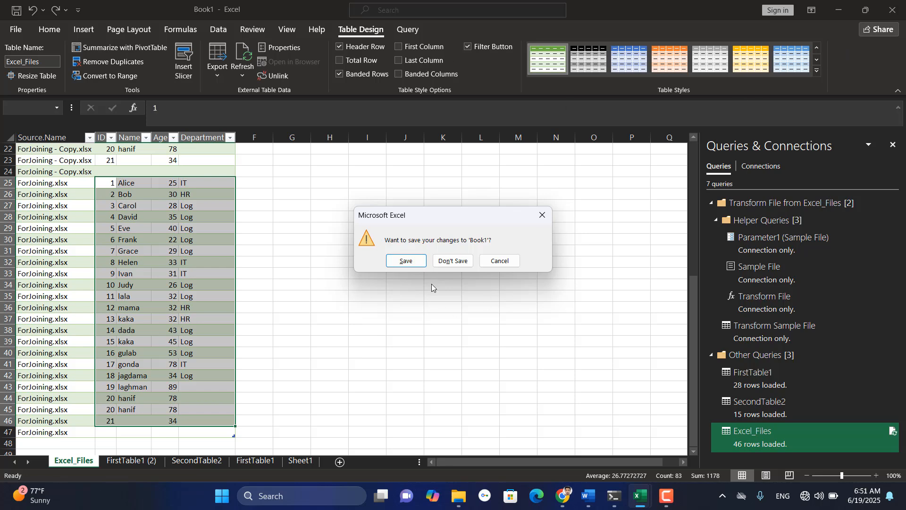
{"action": "left_click", "coordinate": [457, 262]}
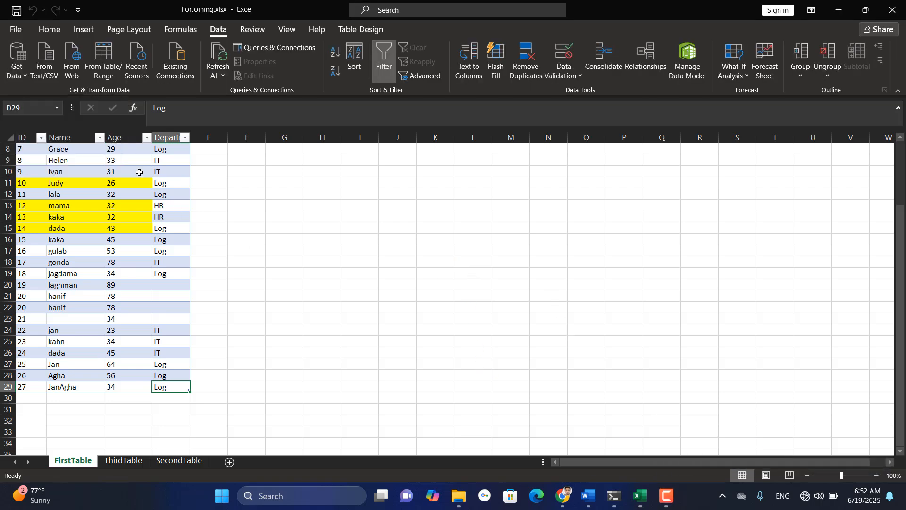
- Get data from the ForJoining.xlsx workbook in the Desktop folder
{"action": "left_click", "coordinate": [26, 77]}
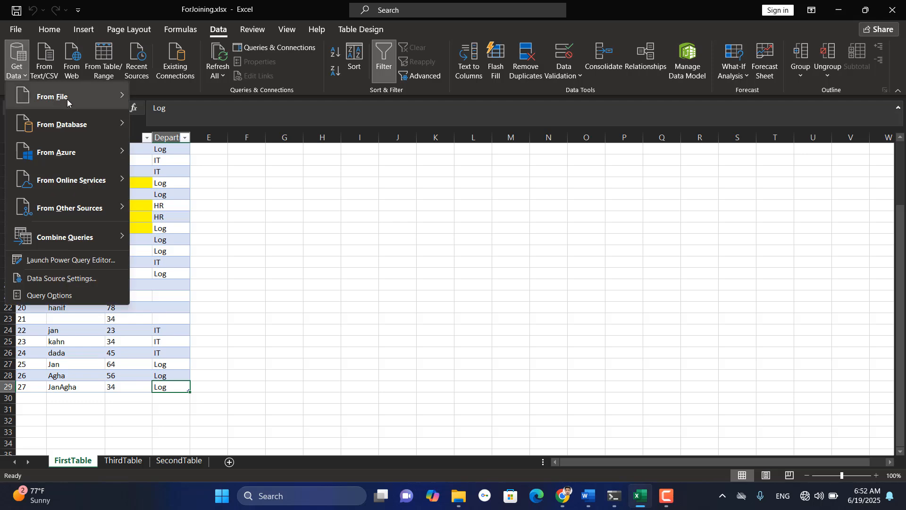
{"action": "mouse_move", "coordinate": [72, 99]}
{"action": "left_click", "coordinate": [179, 100]}
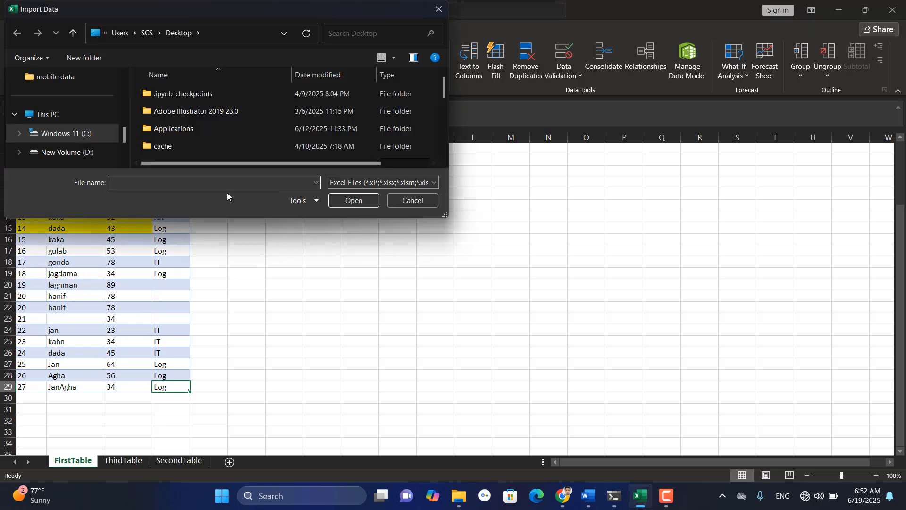
{"action": "type", "text": "for"}
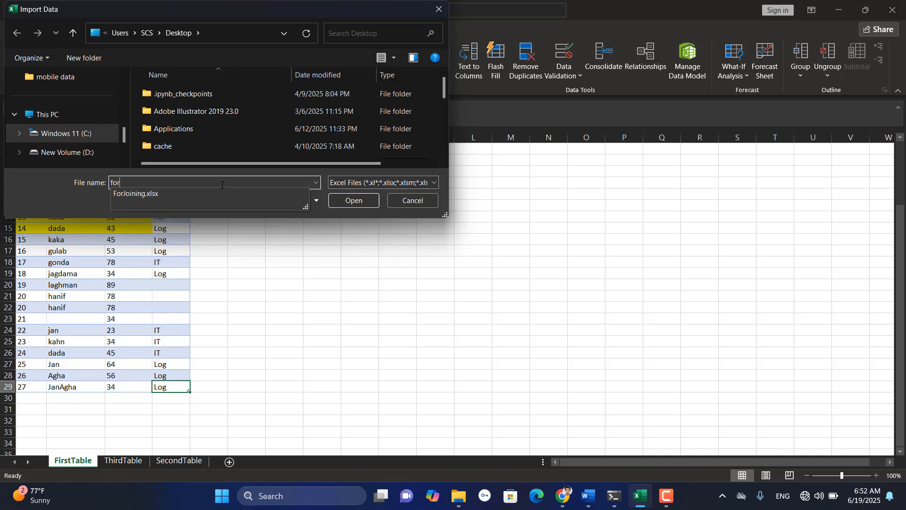
{"action": "key", "text": "Down"}
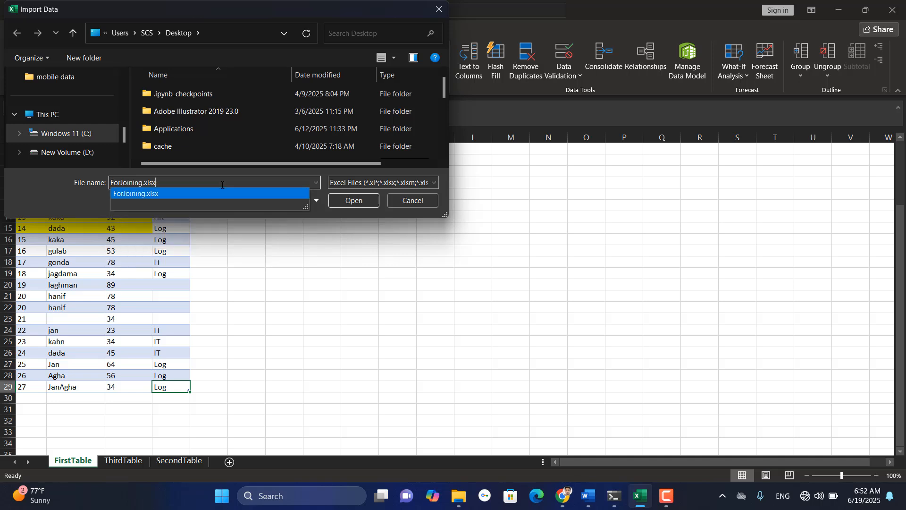
{"action": "key", "text": "Return"}
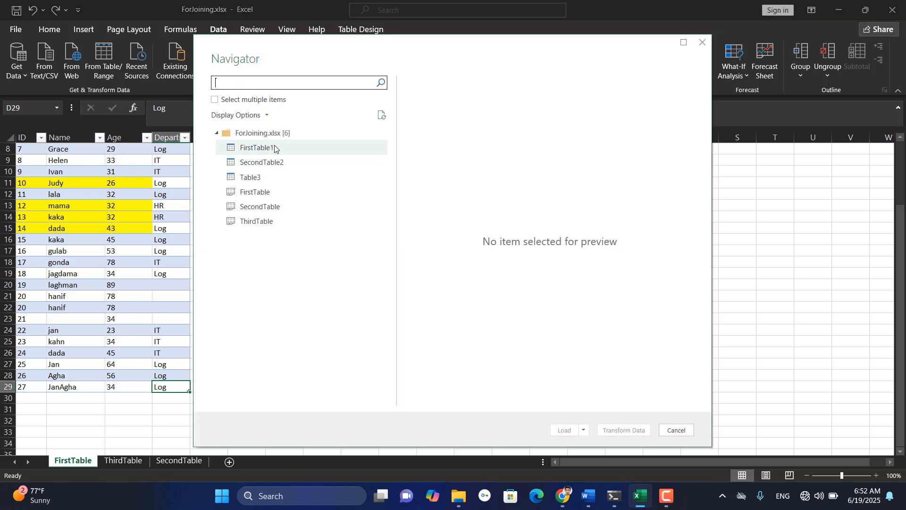
- Select both FirstTable1 and SecondTable2 from the workbook and open them for transformation in the Power Query Editor
{"action": "left_click", "coordinate": [275, 148]}
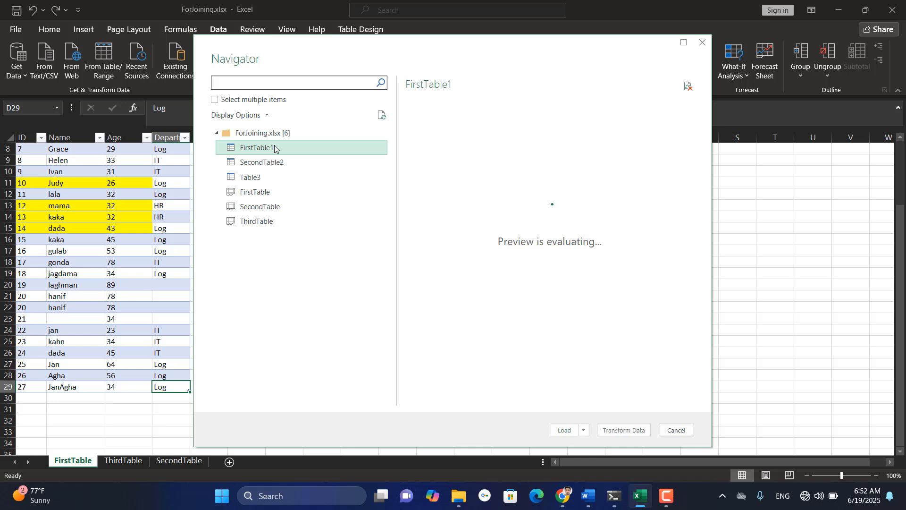
{"action": "left_click", "coordinate": [215, 101]}
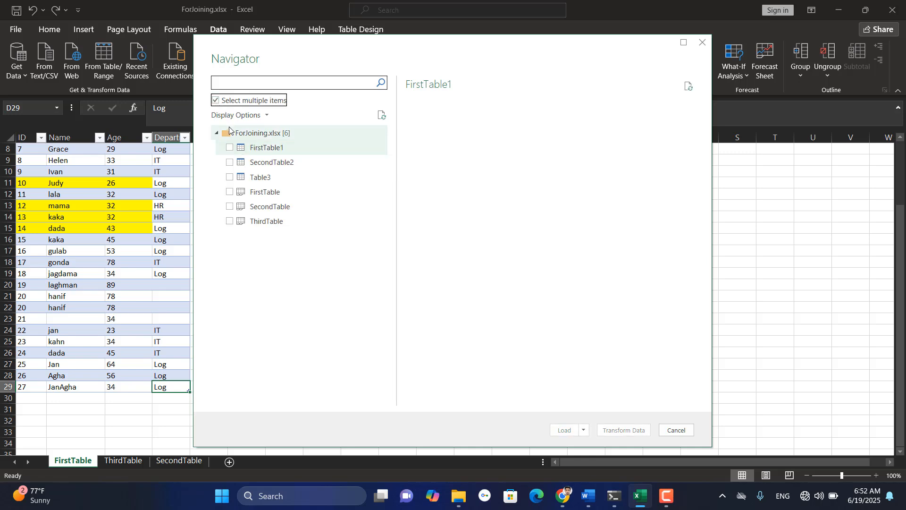
{"action": "left_click", "coordinate": [230, 148]}
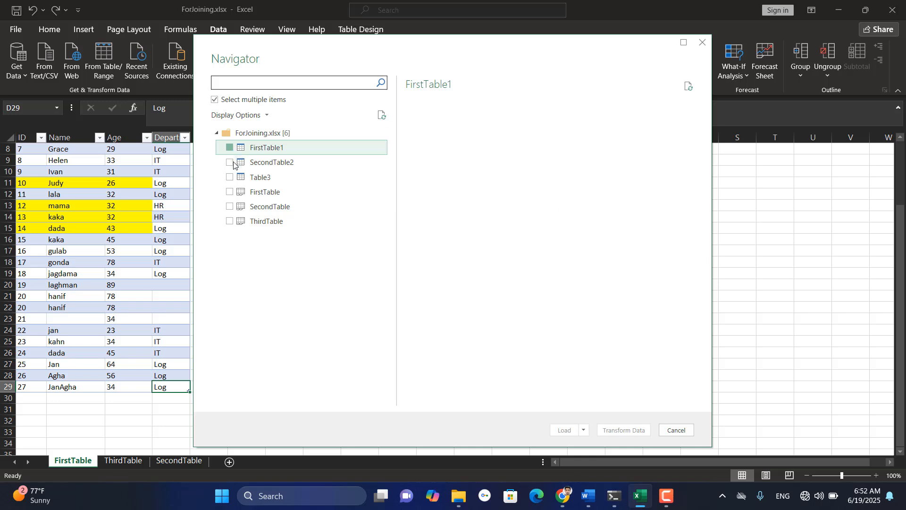
{"action": "left_click", "coordinate": [230, 163]}
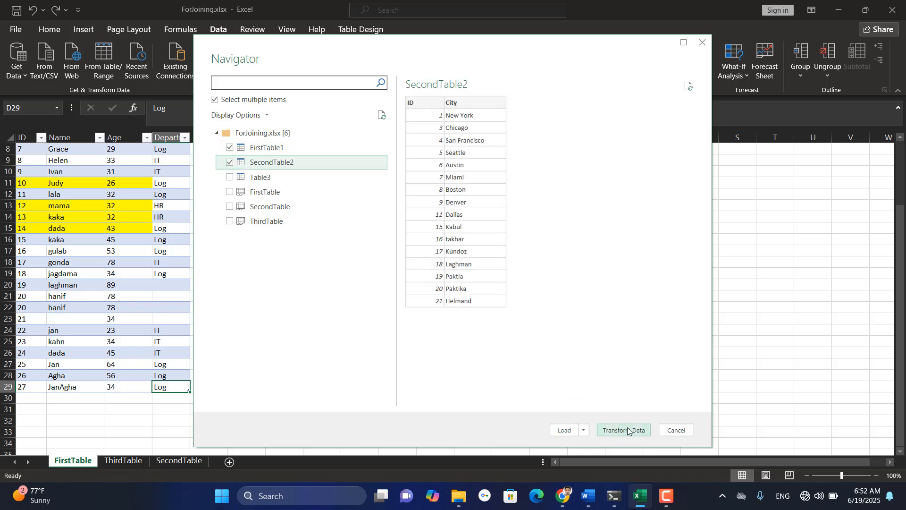
{"action": "left_click", "coordinate": [610, 432]}
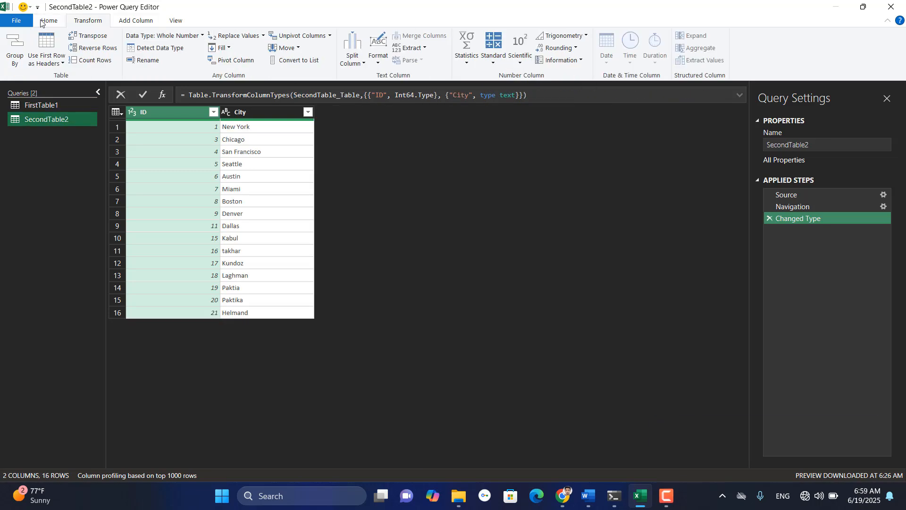
- Create a new query parameter named FirstParameter with the description "first one"
{"action": "left_click", "coordinate": [46, 21]}
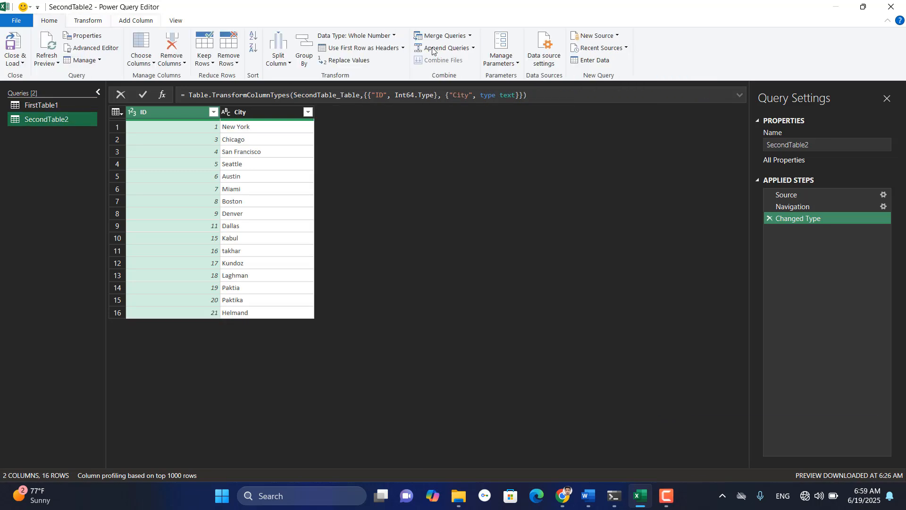
{"action": "left_click", "coordinate": [517, 66]}
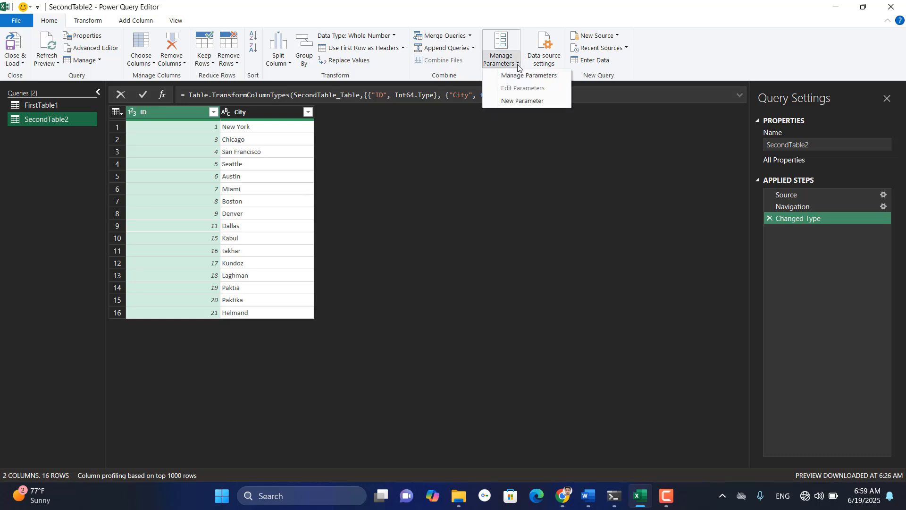
{"action": "left_click", "coordinate": [535, 102]}
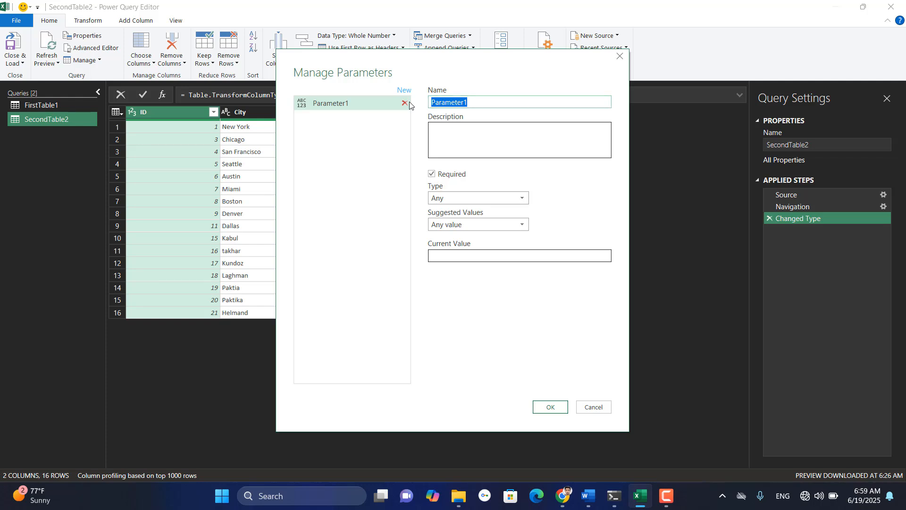
{"action": "type", "text": "Fir"}
{"action": "type", "text": "stParamert"}
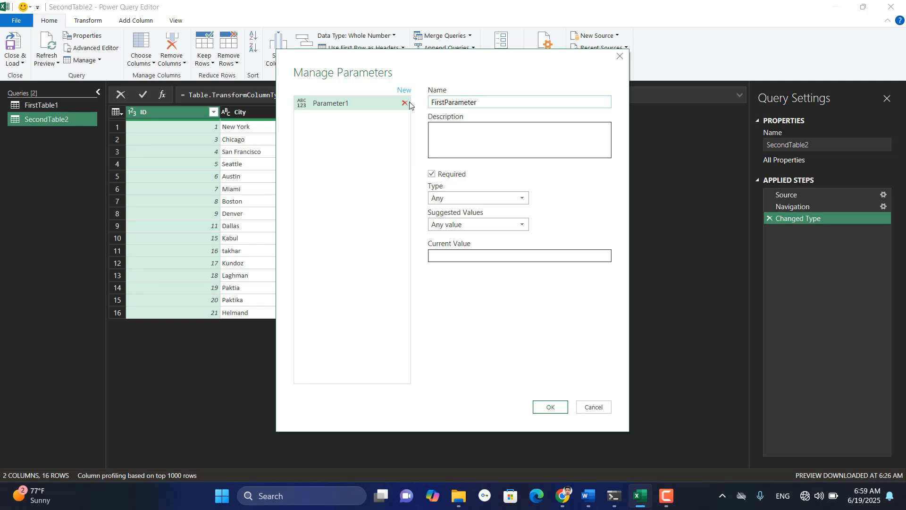
{"action": "left_click", "coordinate": [467, 129]}
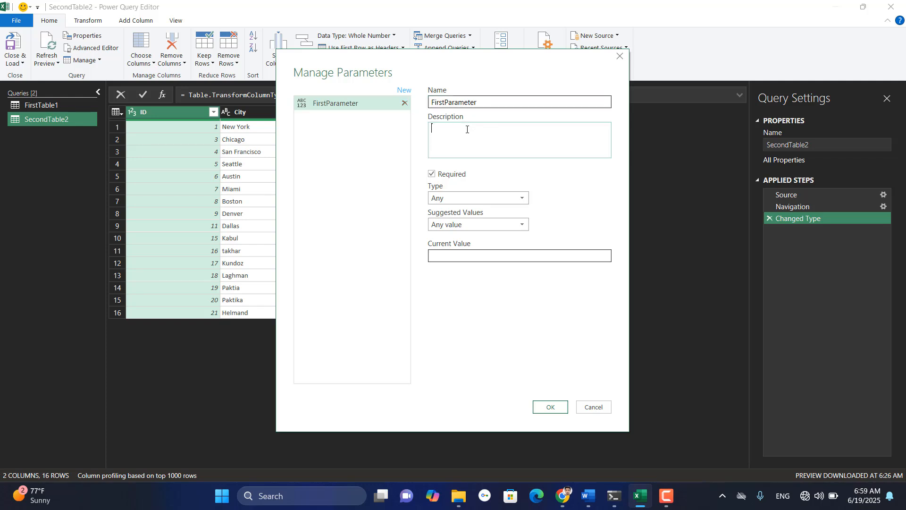
{"action": "type", "text": "first one"}
- Define the parameter with type Any, suggested values Any value and current value 20, and create it
{"action": "left_click", "coordinate": [524, 198]}
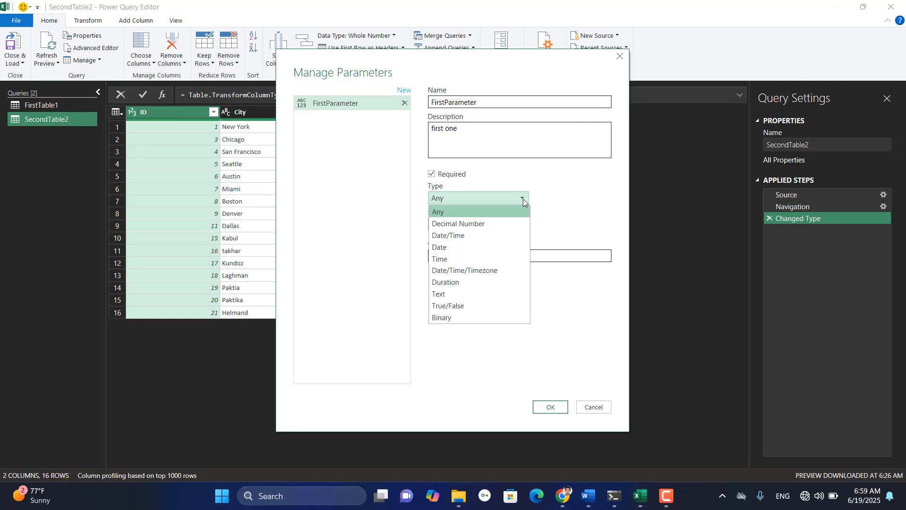
{"action": "left_click", "coordinate": [457, 212]}
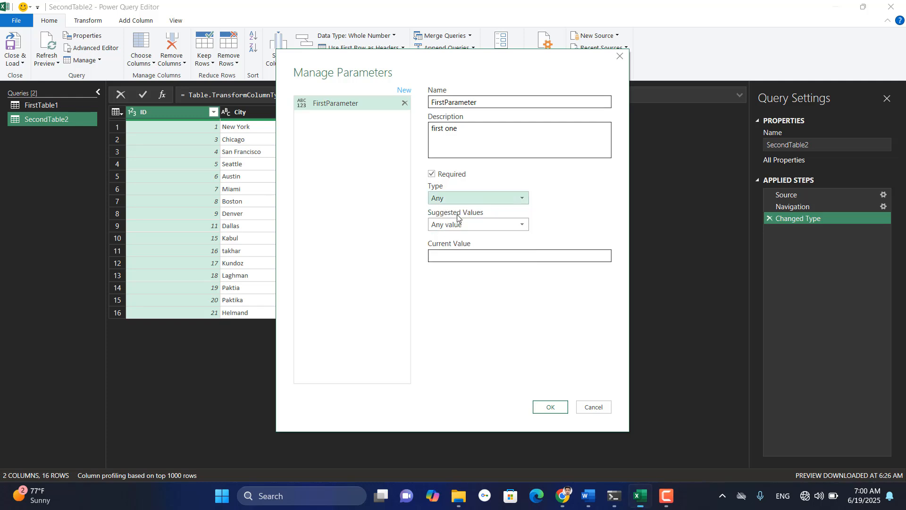
{"action": "left_click", "coordinate": [524, 226]}
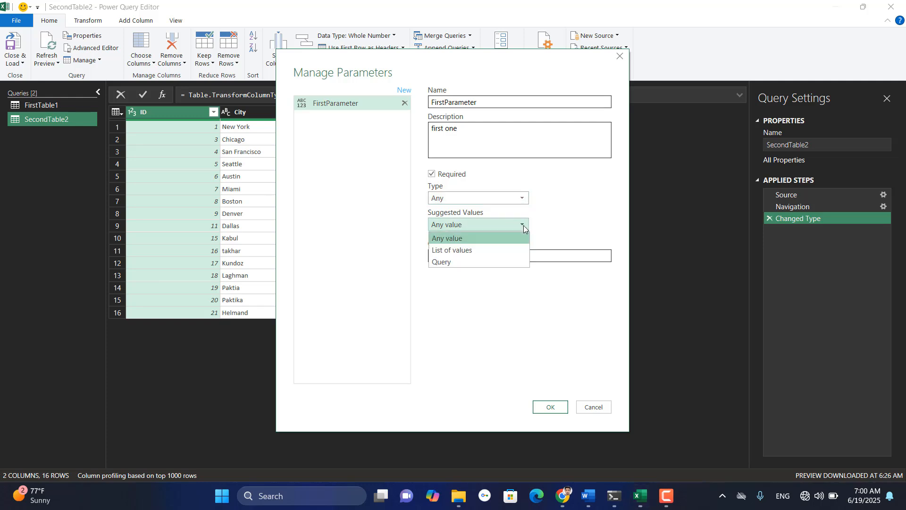
{"action": "left_click", "coordinate": [502, 241]}
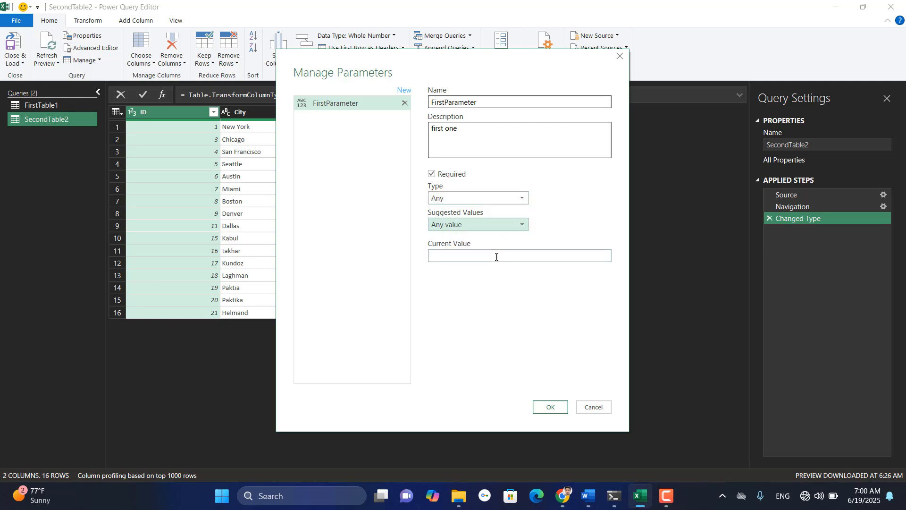
{"action": "left_click", "coordinate": [496, 257]}
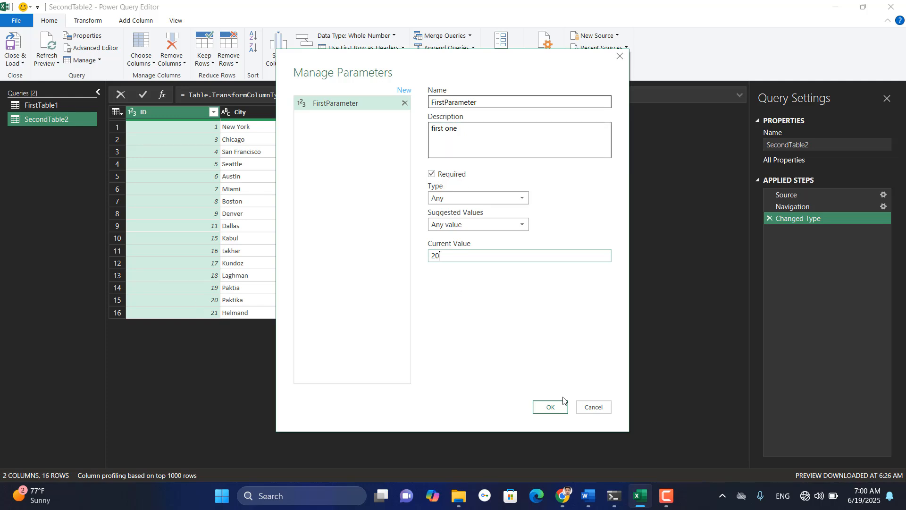
{"action": "left_click", "coordinate": [557, 408]}
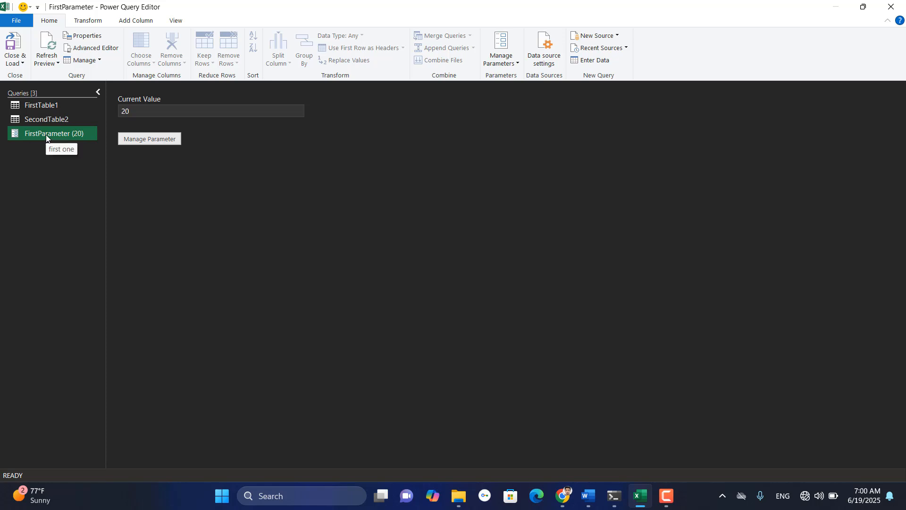
- Start a conditional column in the SecondTable2 query and name it "Right one"
{"action": "left_click", "coordinate": [94, 21]}
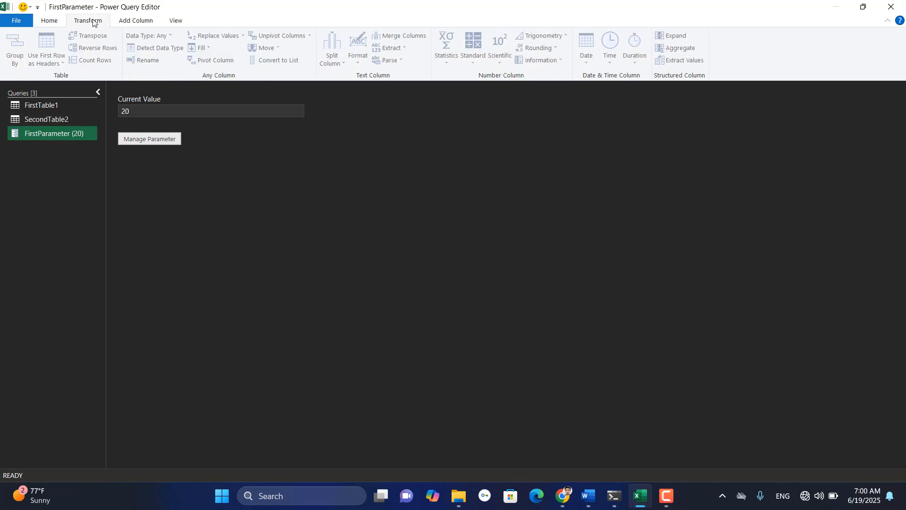
{"action": "left_click", "coordinate": [35, 119]}
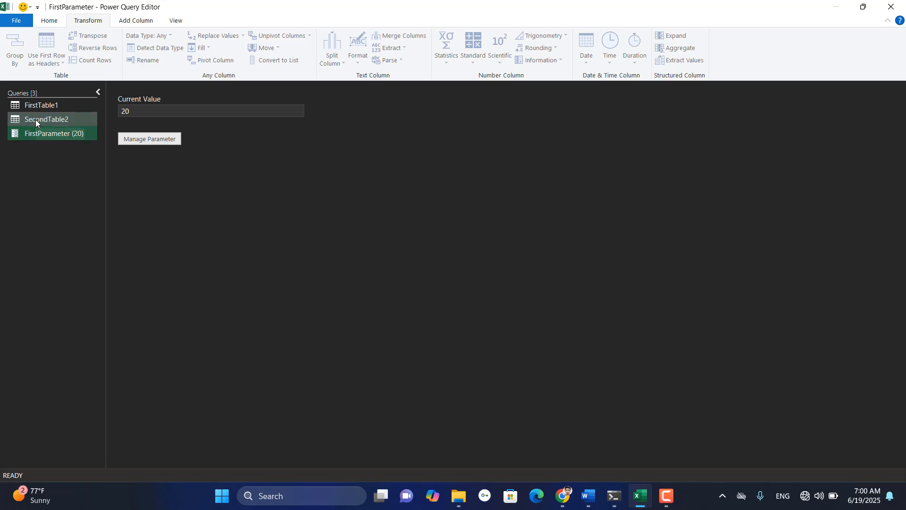
{"action": "left_click", "coordinate": [134, 21]}
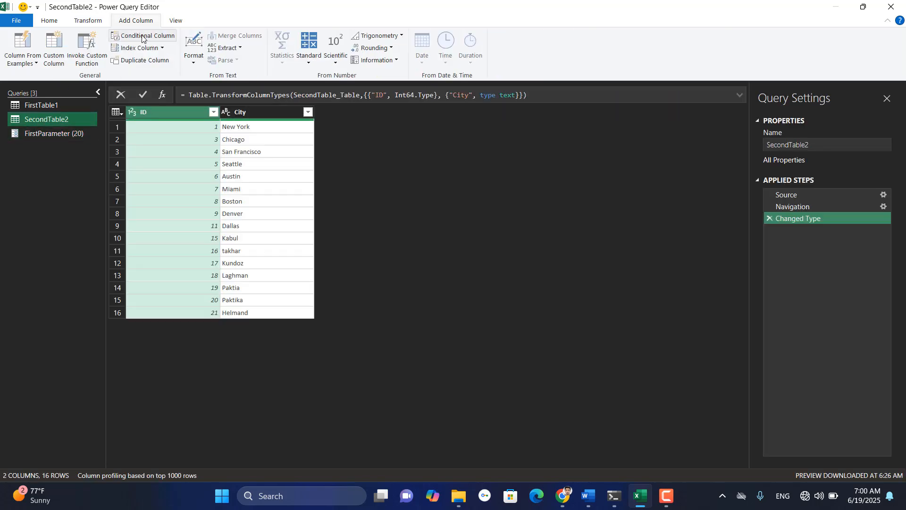
{"action": "left_click", "coordinate": [142, 37]}
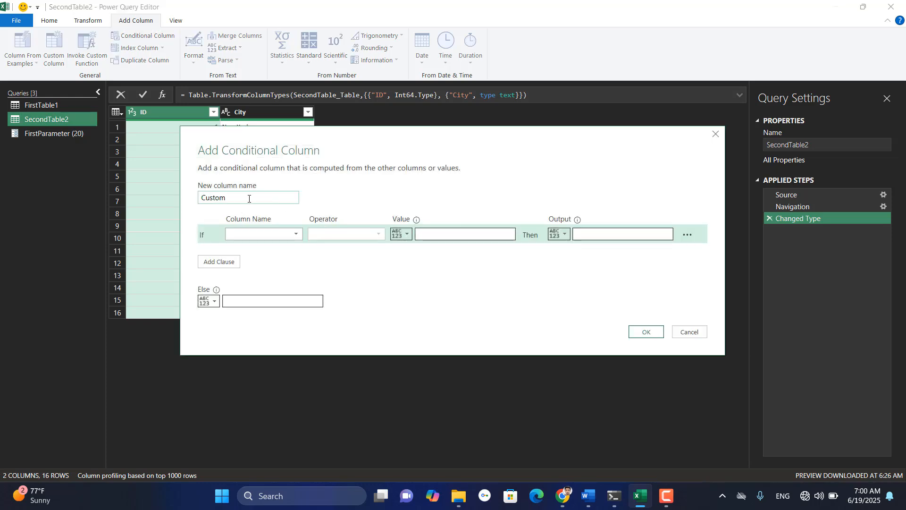
{"action": "left_click_drag", "start_coordinate": [249, 199], "coordinate": [198, 198]}
{"action": "type", "text": "Risghtr"}
- Set the column's condition to test whether ID equals the FirstParameter parameter
{"action": "left_click", "coordinate": [297, 235]}
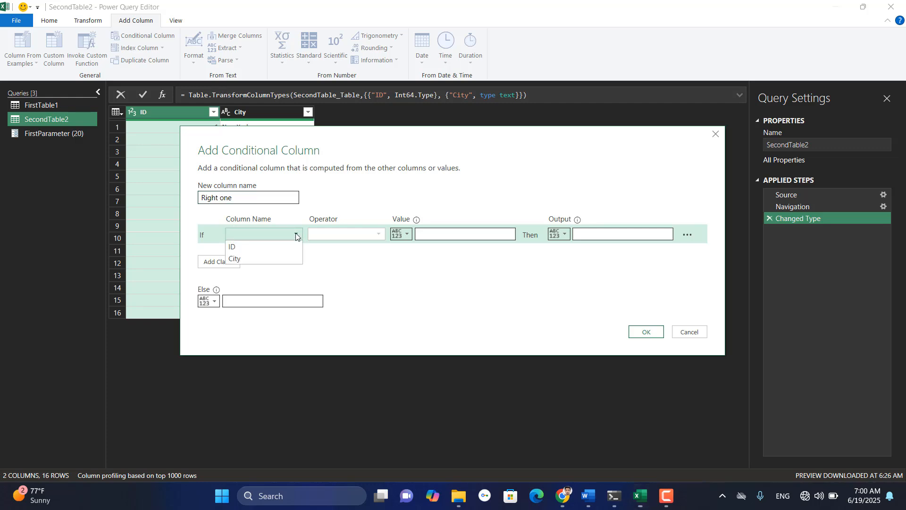
{"action": "left_click", "coordinate": [273, 247]}
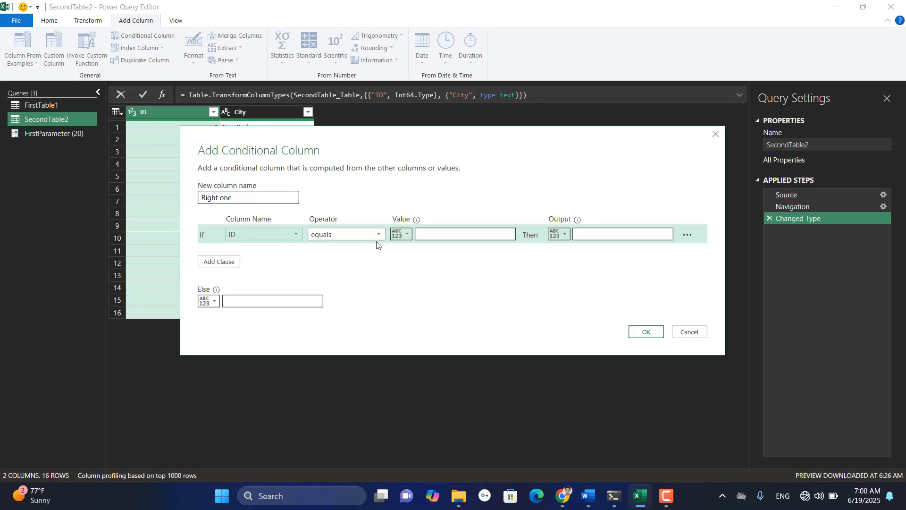
{"action": "left_click", "coordinate": [407, 234]}
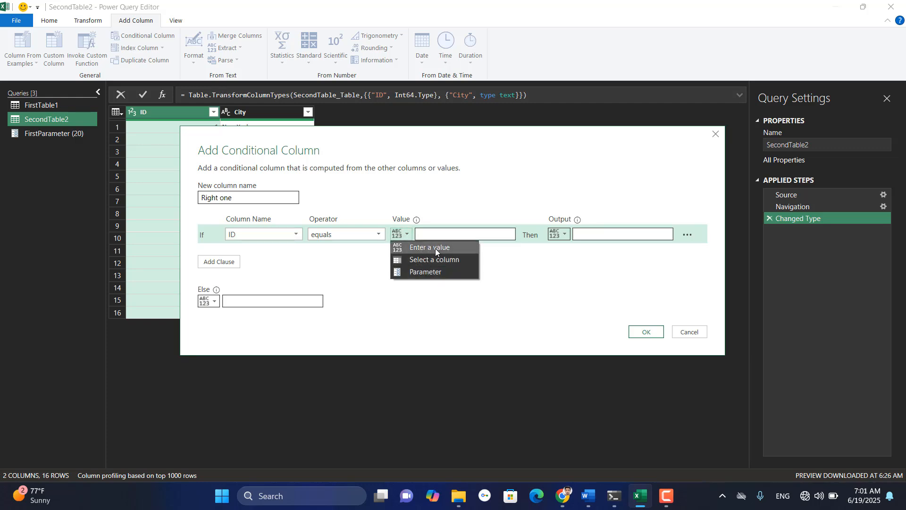
{"action": "left_click", "coordinate": [427, 273]}
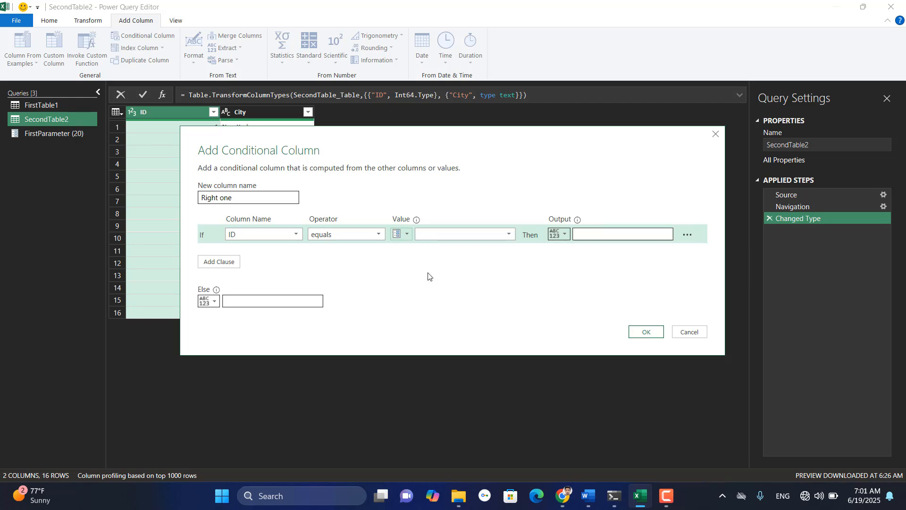
{"action": "left_click", "coordinate": [509, 234]}
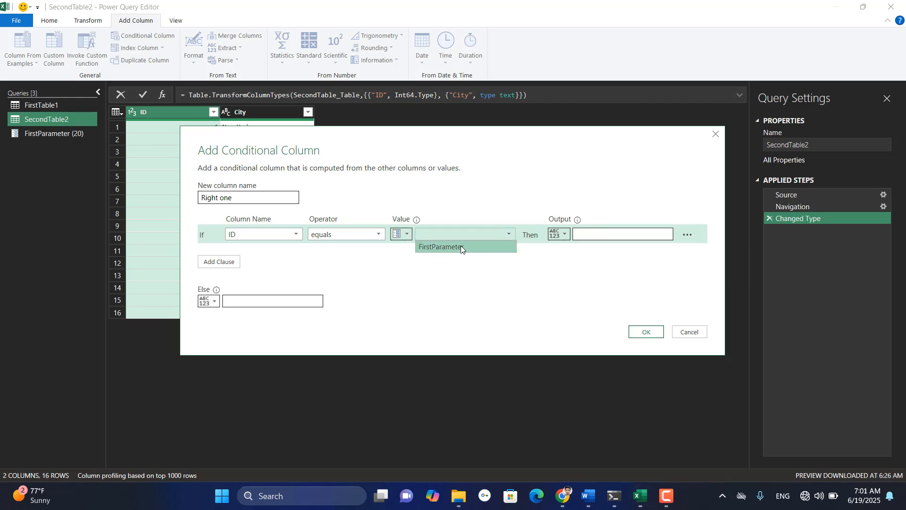
- Enter Yes as the output value when the condition is met and NO as the else value
{"action": "left_click", "coordinate": [565, 235]}
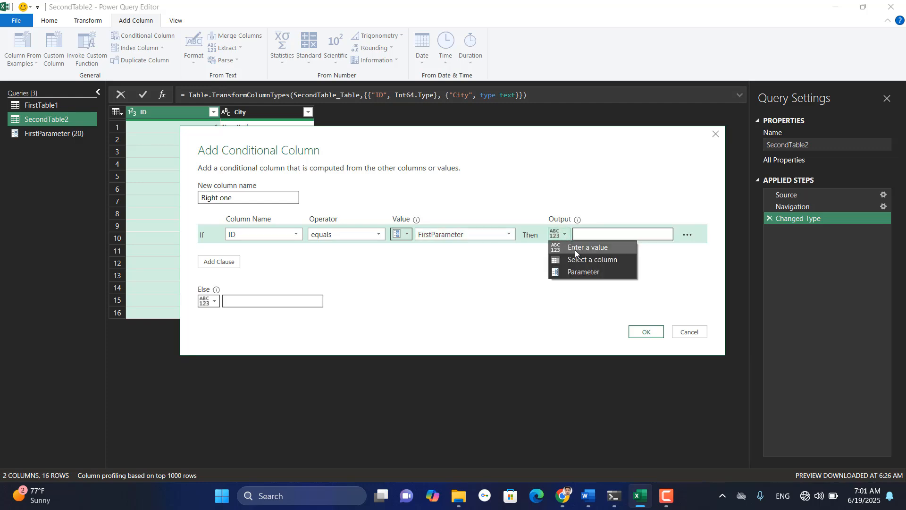
{"action": "left_click", "coordinate": [575, 249]}
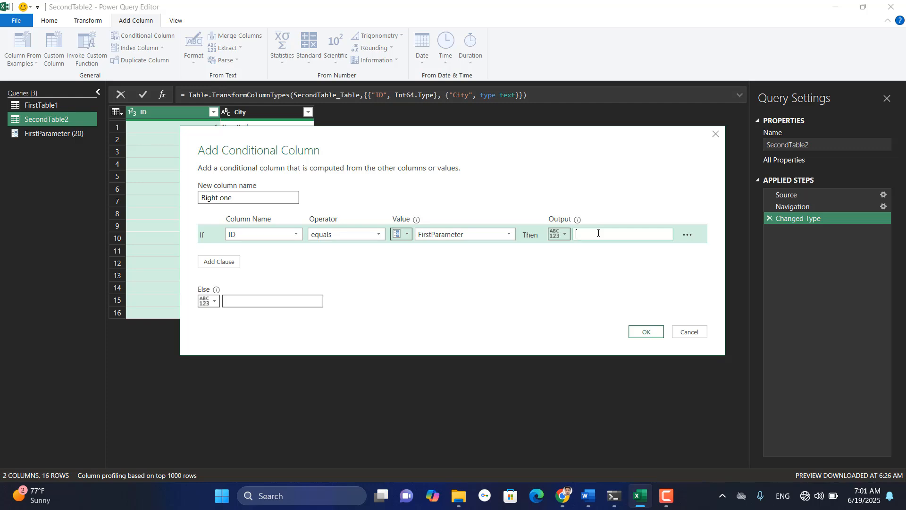
{"action": "type", "text": "Yes"}
{"action": "left_click", "coordinate": [210, 303]}
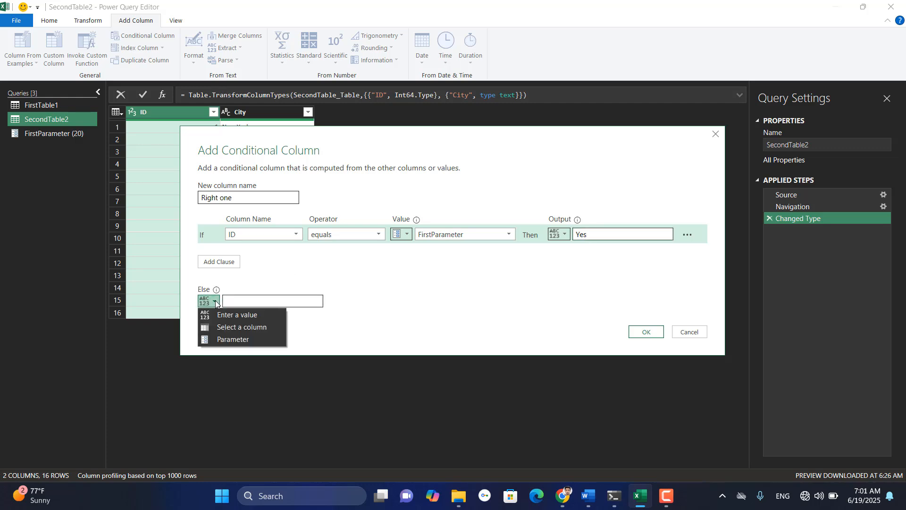
{"action": "left_click", "coordinate": [243, 315]}
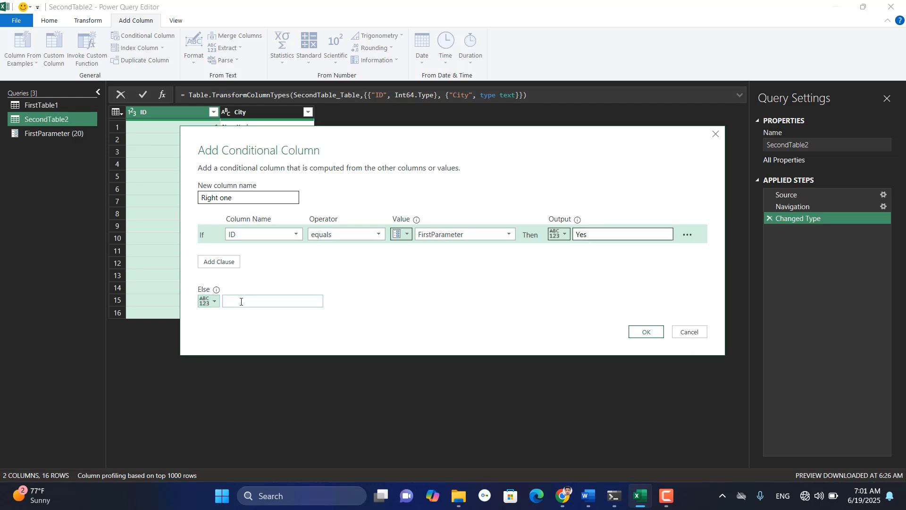
{"action": "left_click", "coordinate": [241, 301]}
{"action": "type", "text": "NO"}
{"action": "left_click", "coordinate": [240, 201]}
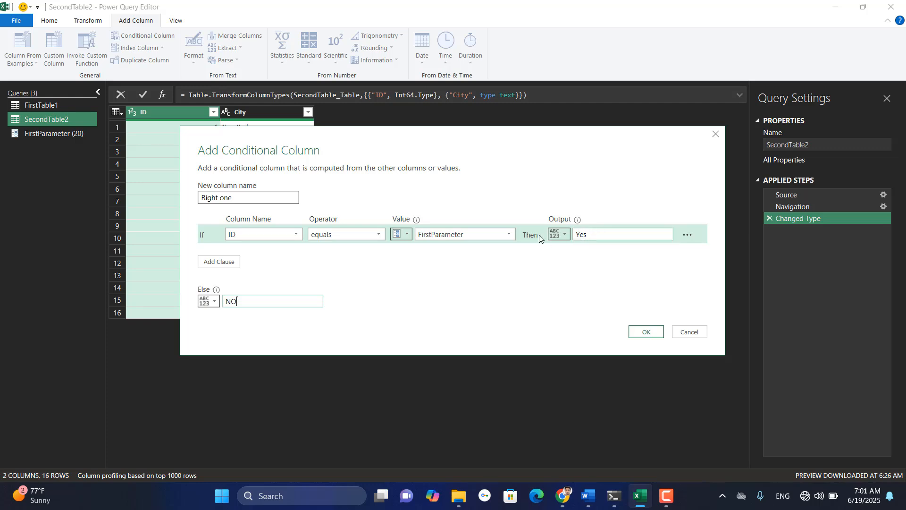
- Add the configured conditional column to SecondTable2 and review FirstParameter's definition among the managed parameters
{"action": "left_click", "coordinate": [651, 332]}
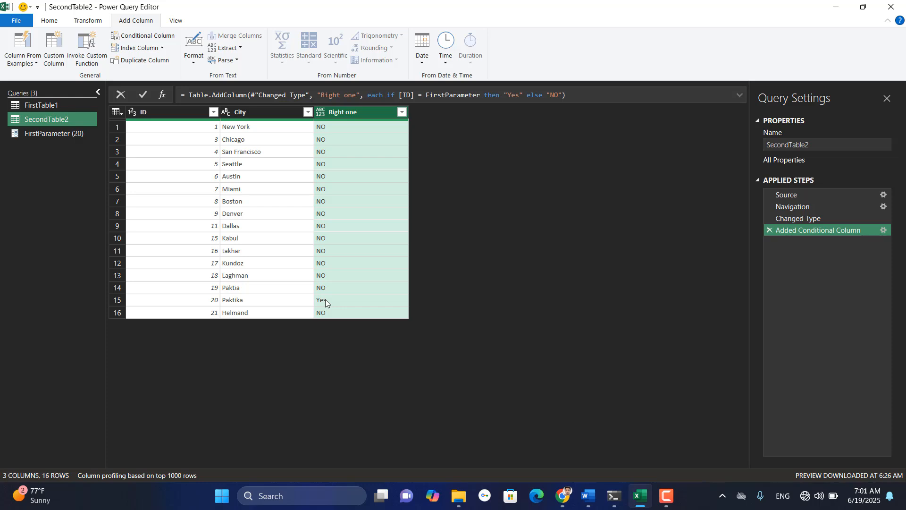
{"action": "left_click", "coordinate": [48, 21]}
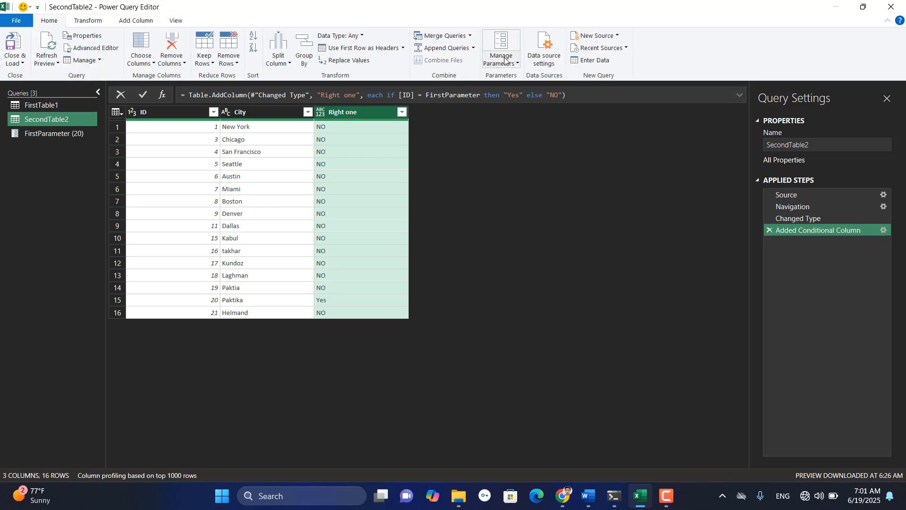
{"action": "left_click", "coordinate": [517, 65]}
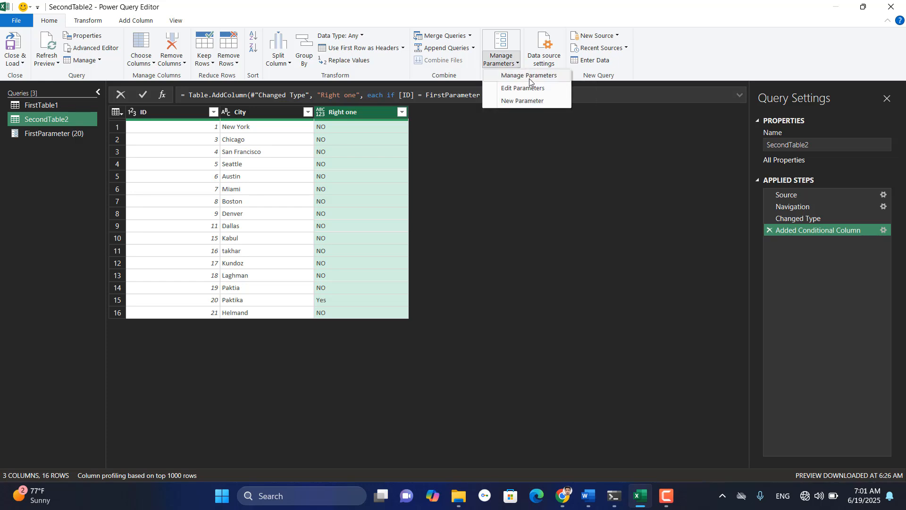
{"action": "left_click", "coordinate": [530, 76]}
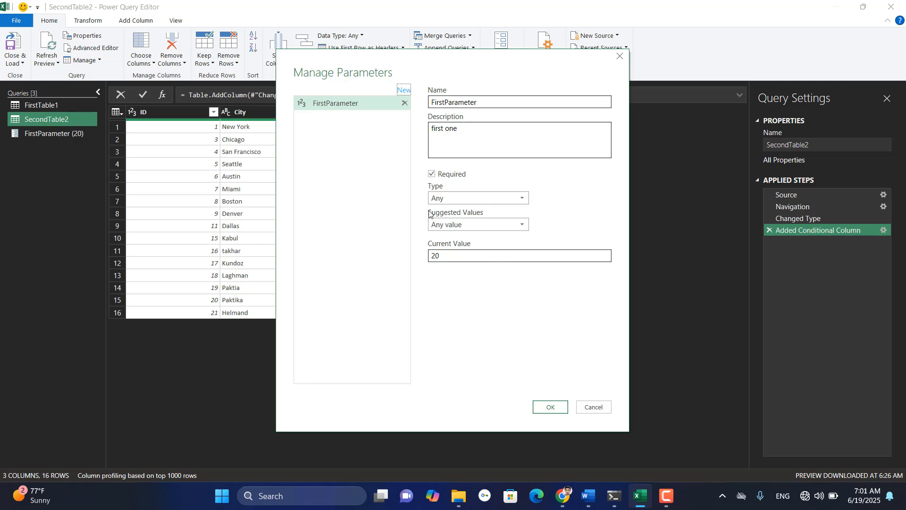
{"action": "left_click", "coordinate": [621, 56]}
- Set the current value of FirstParameter to 21
{"action": "left_click", "coordinate": [519, 67]}
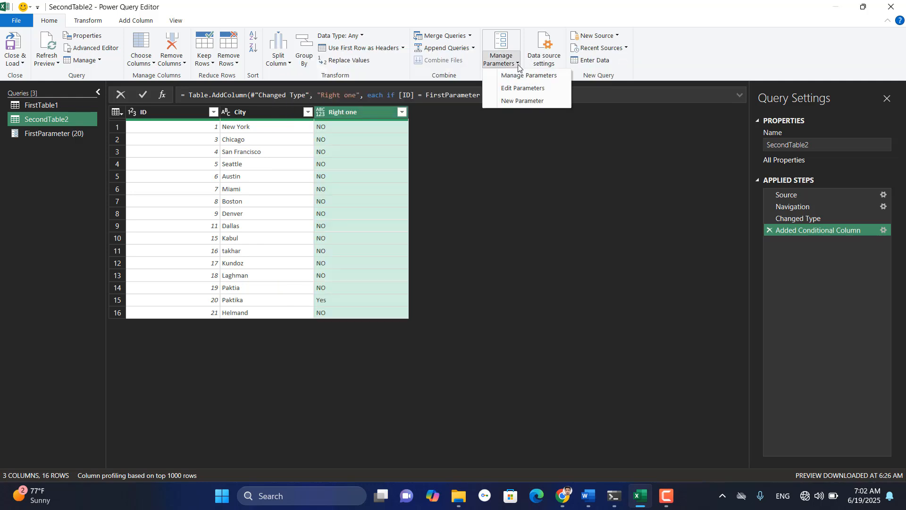
{"action": "left_click", "coordinate": [525, 89]}
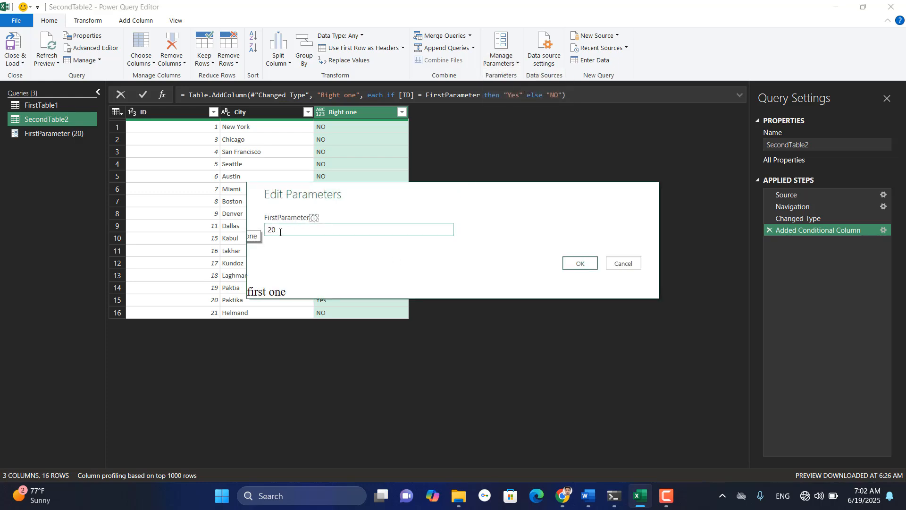
{"action": "left_click", "coordinate": [280, 229]}
{"action": "key", "text": "Return"}
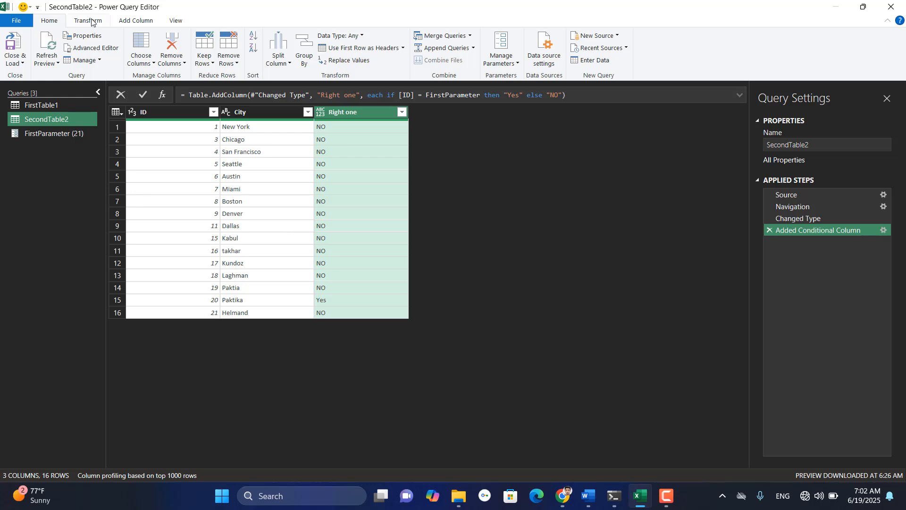
- Start a second conditional column in the SecondTable2 query and name it "Risght one"
{"action": "left_click", "coordinate": [92, 21]}
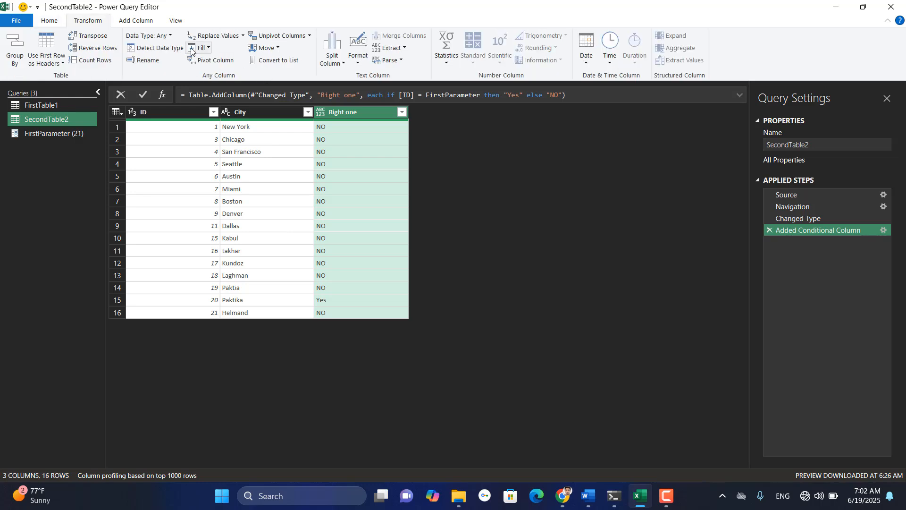
{"action": "left_click", "coordinate": [136, 21]}
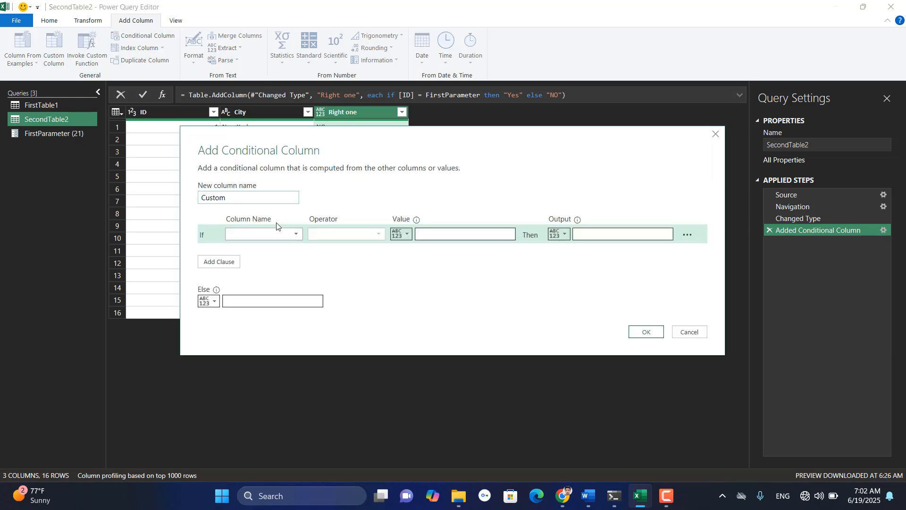
{"action": "left_click", "coordinate": [267, 196]}
{"action": "key", "text": "BackSpace"}
{"action": "key", "text": "BackSpace"}
{"action": "key", "text": "BackSpace"}
{"action": "key", "text": "BackSpace"}
{"action": "key", "text": "BackSpace"}
{"action": "key", "text": "BackSpace"}
{"action": "type", "text": "Risght"}
- Set the second conditional column's rule to test whether ID equals the FirstParameter parameter
{"action": "left_click", "coordinate": [296, 233]}
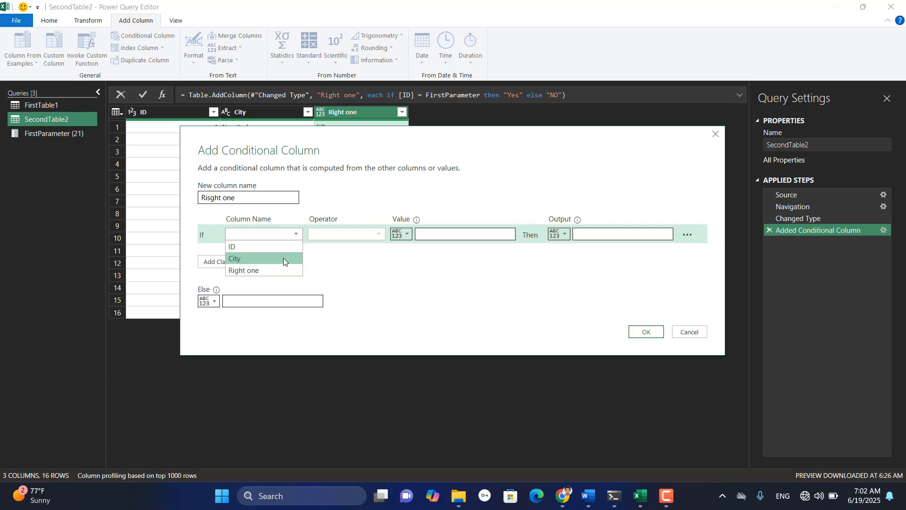
{"action": "left_click", "coordinate": [283, 249]}
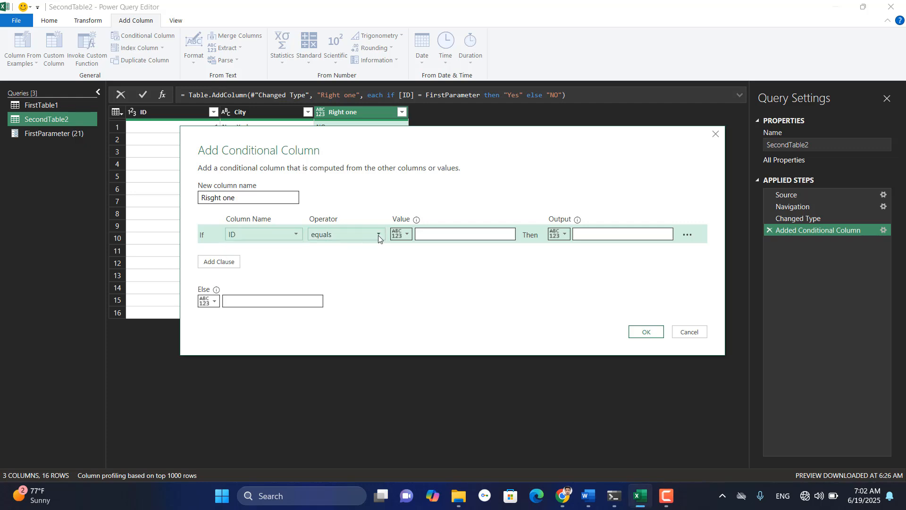
{"action": "left_click", "coordinate": [407, 234]}
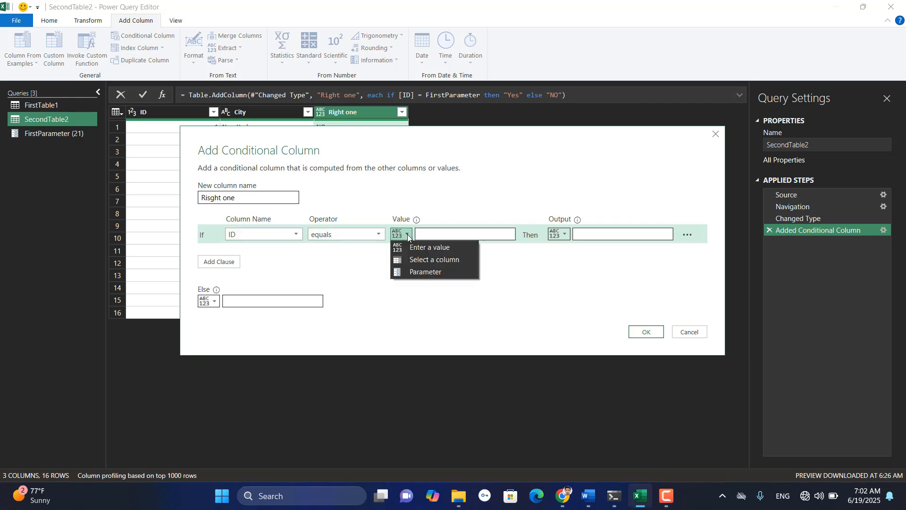
{"action": "left_click", "coordinate": [424, 271]}
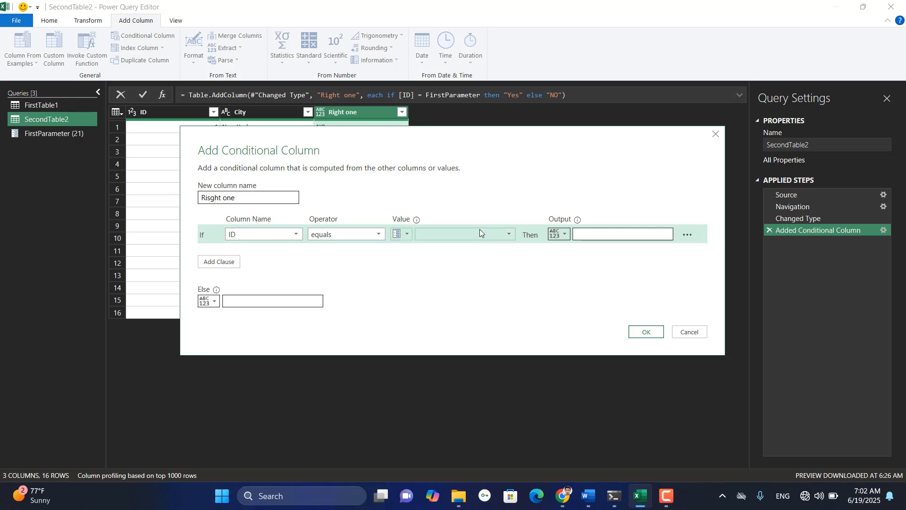
{"action": "left_click", "coordinate": [510, 235]}
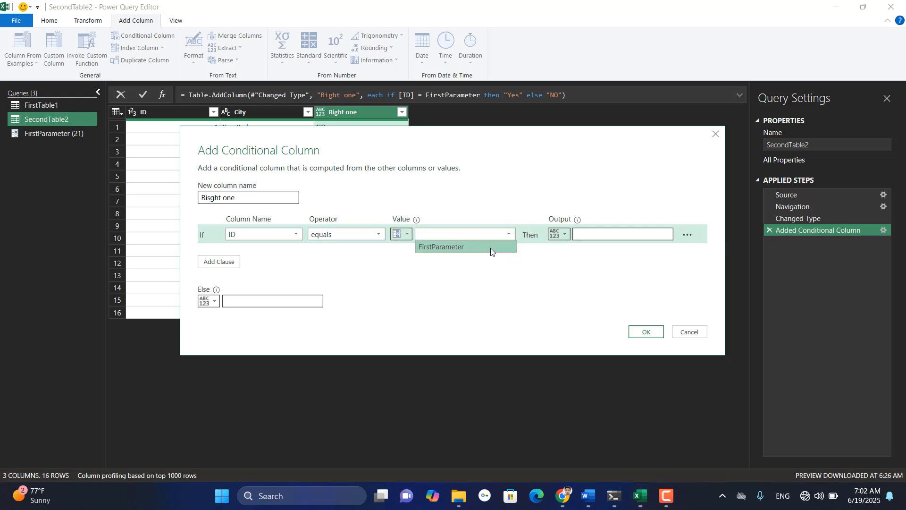
{"action": "left_click", "coordinate": [511, 250]}
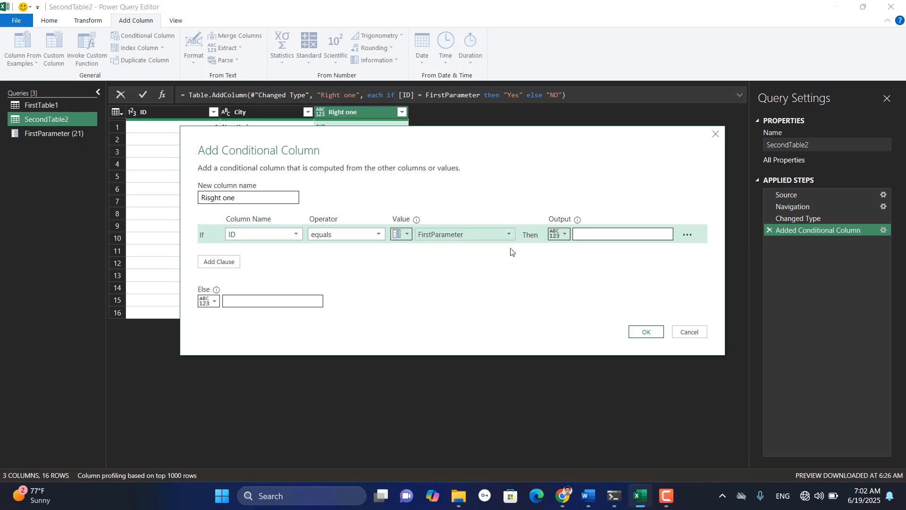
- Enter Yes as the second column's output and NO as its else value, and add the column
{"action": "left_click", "coordinate": [563, 234]}
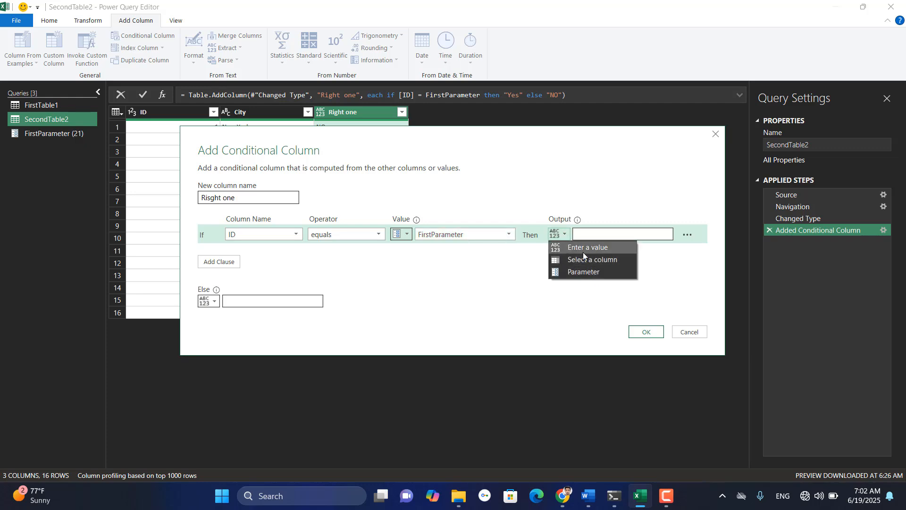
{"action": "left_click", "coordinate": [582, 246]}
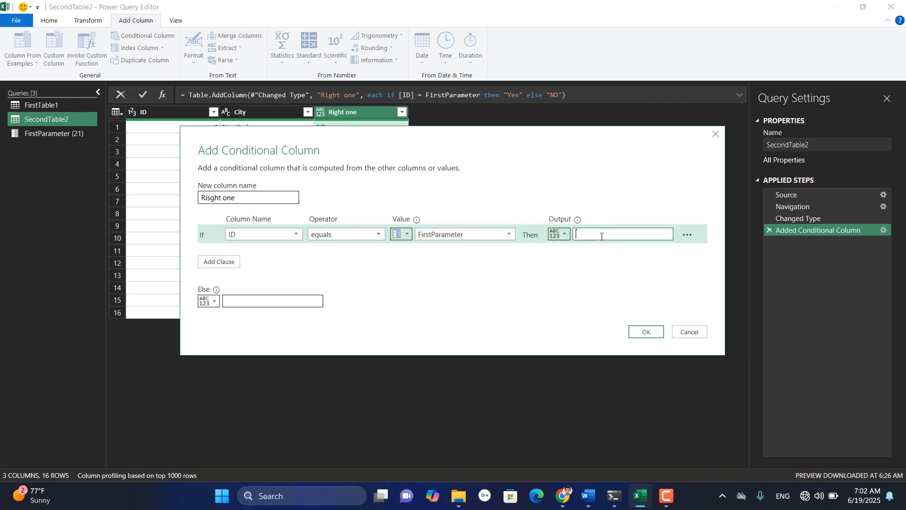
{"action": "type", "text": "Yes"}
{"action": "left_click", "coordinate": [212, 304]}
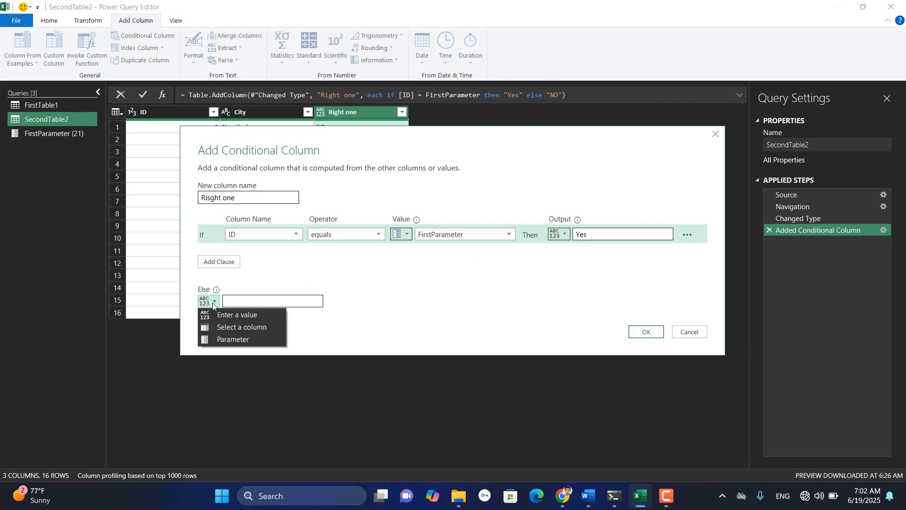
{"action": "left_click", "coordinate": [236, 340]}
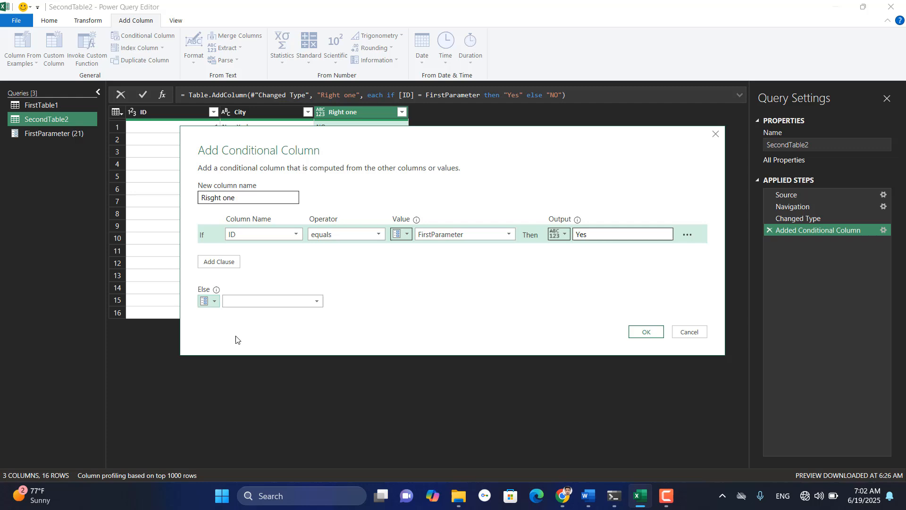
{"action": "left_click", "coordinate": [250, 305]}
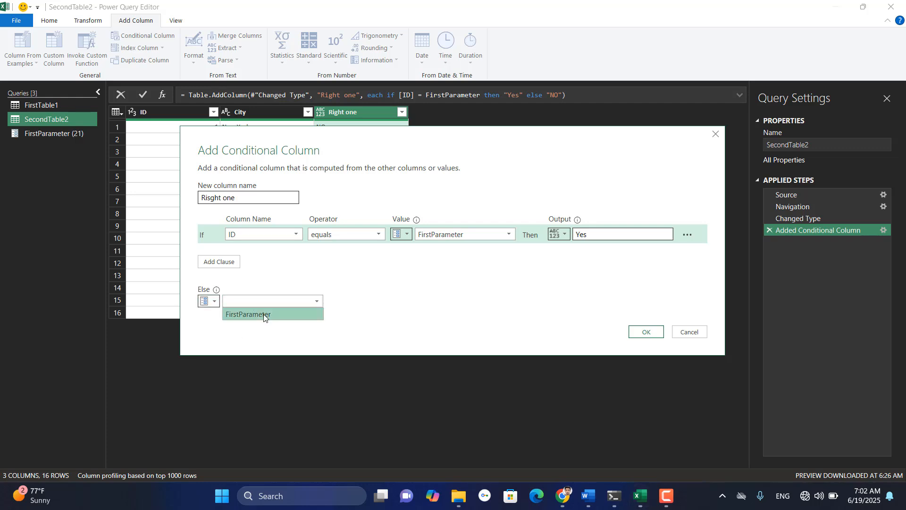
{"action": "left_click", "coordinate": [263, 314]}
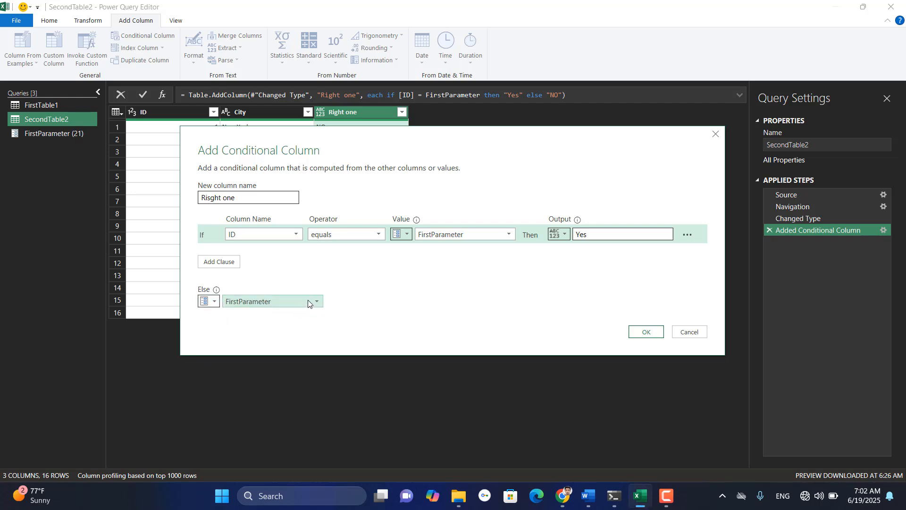
{"action": "left_click", "coordinate": [213, 301]}
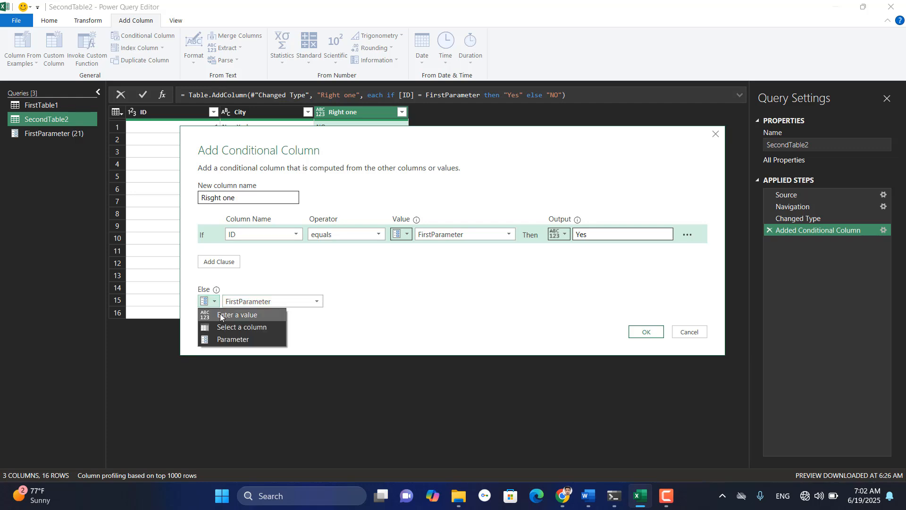
{"action": "left_click", "coordinate": [220, 313]}
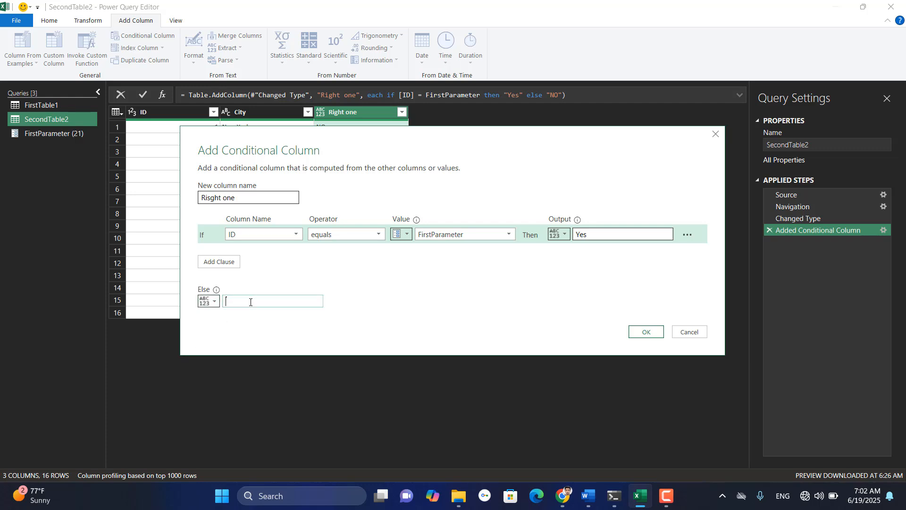
{"action": "key", "text": "Return"}
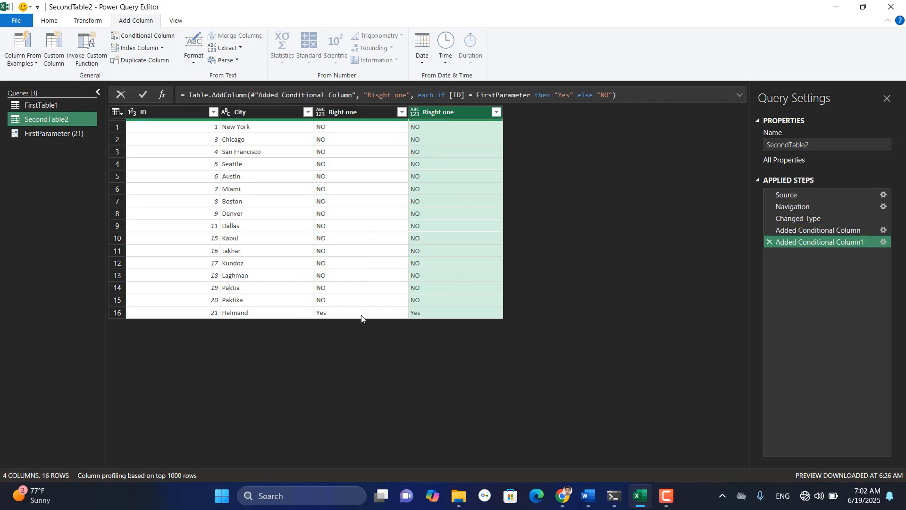
- Delete both conditional column steps from the applied steps of SecondTable2
{"action": "left_click", "coordinate": [769, 242]}
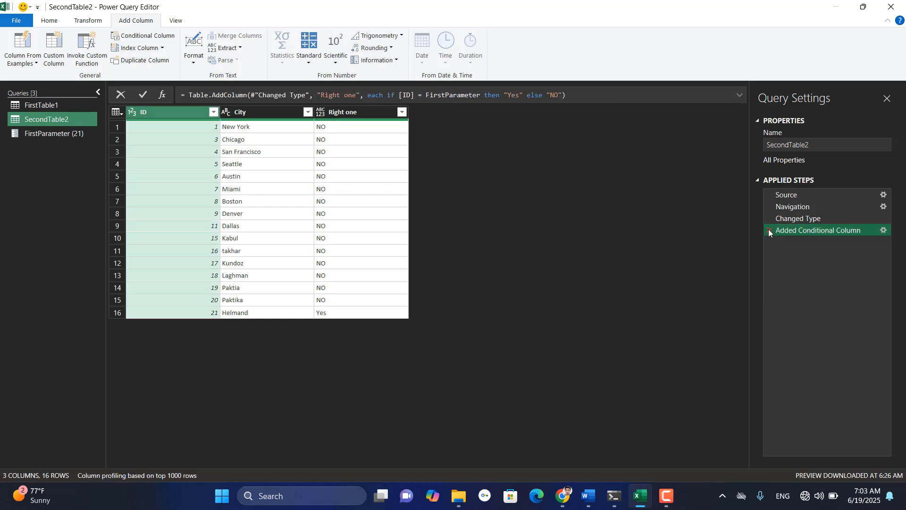
{"action": "left_click", "coordinate": [769, 230]}
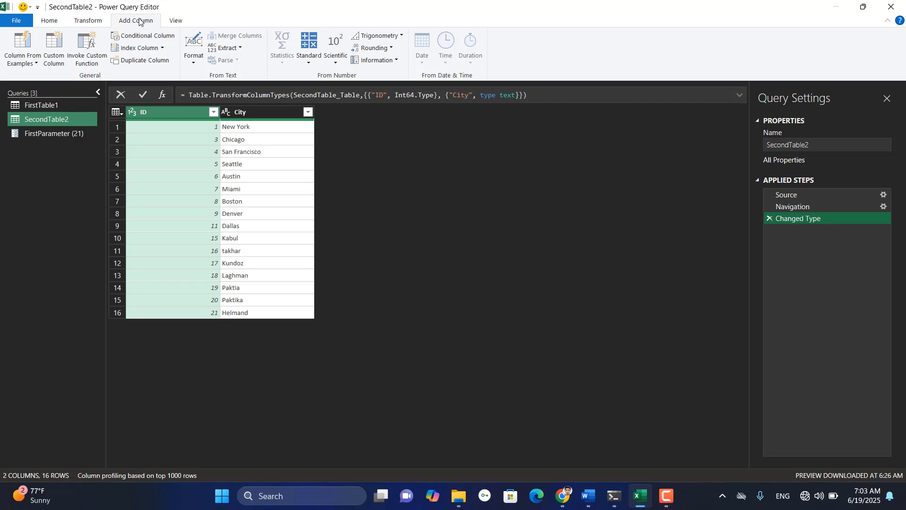
- Examine the source options of forjoining.xlsx in the data source settings, including the file types and the Basic and Advanced path modes
{"action": "left_click", "coordinate": [51, 21]}
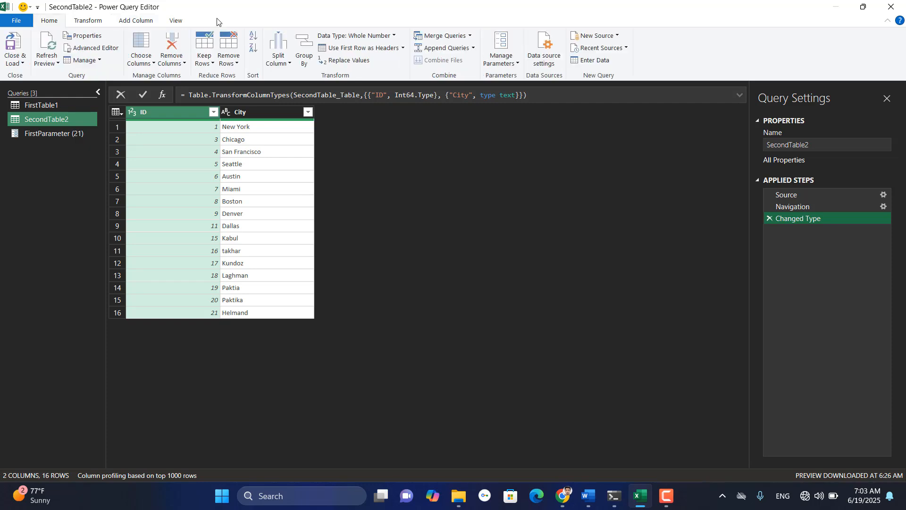
{"action": "left_click", "coordinate": [552, 60]}
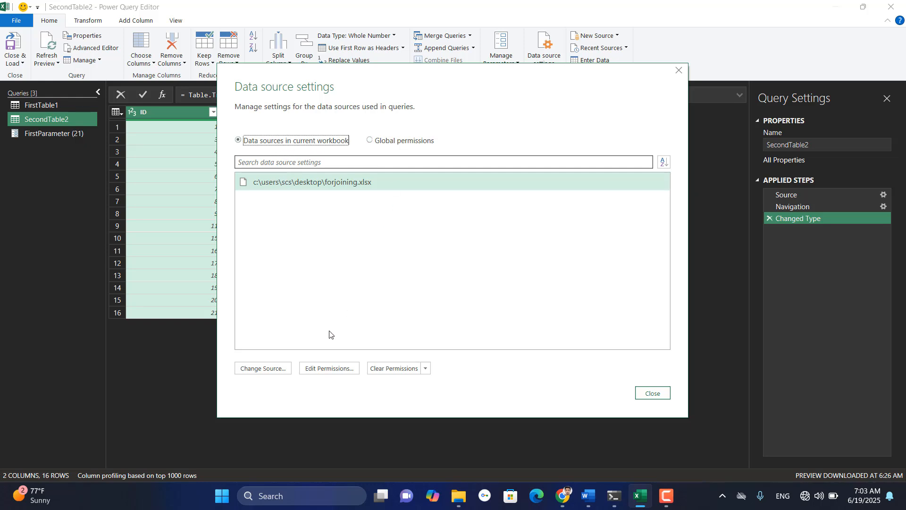
{"action": "left_click", "coordinate": [271, 373]}
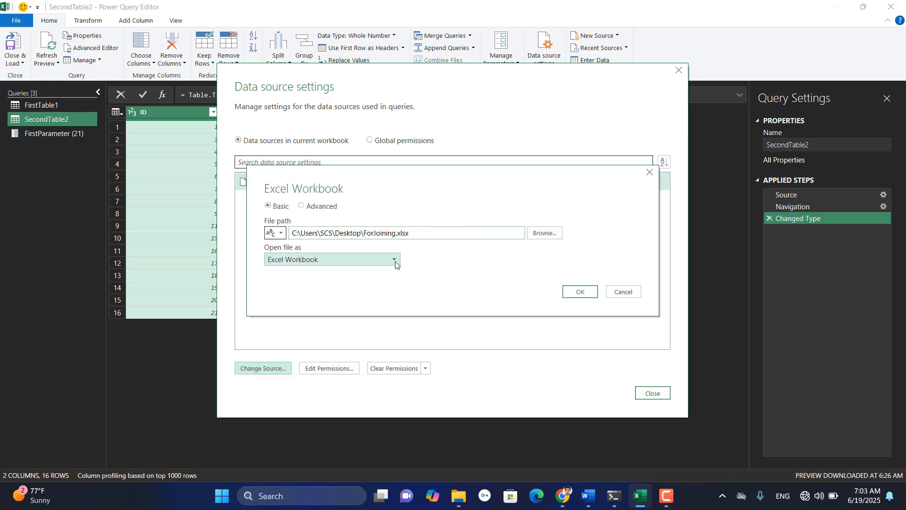
{"action": "left_click", "coordinate": [396, 263]}
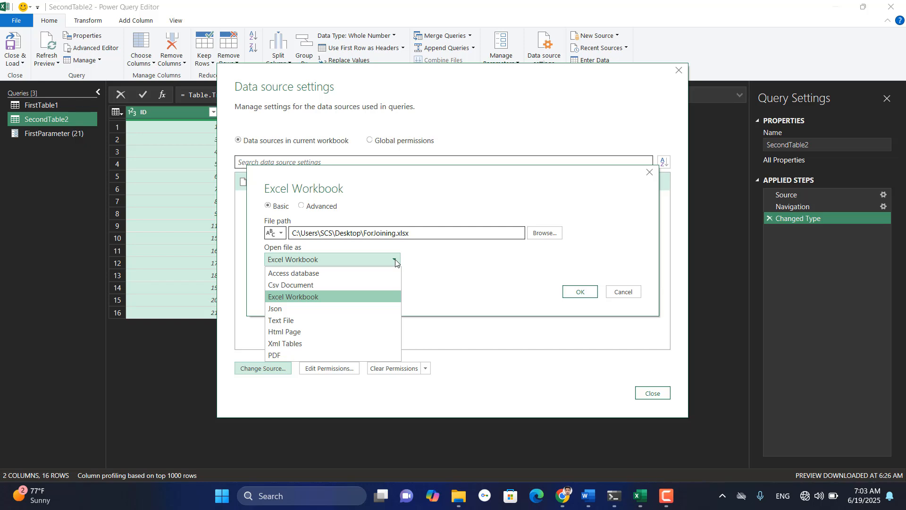
{"action": "left_click", "coordinate": [374, 298]}
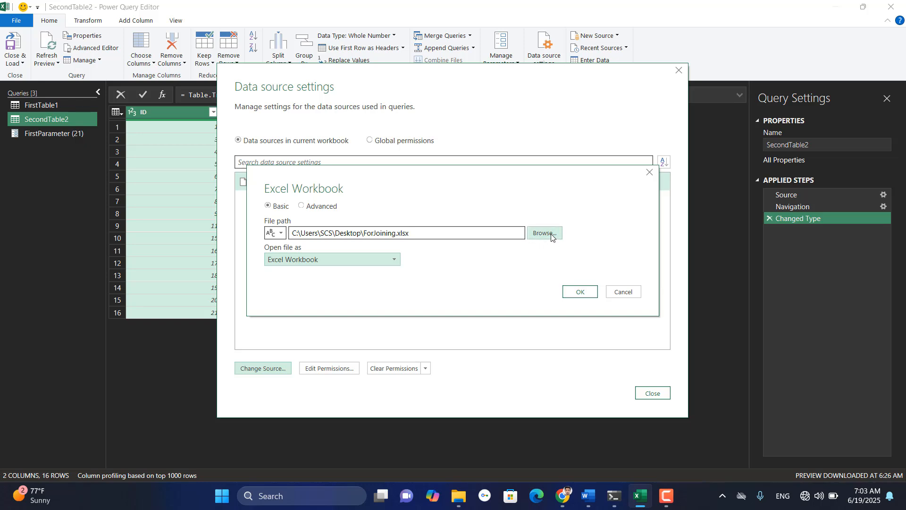
{"action": "left_click", "coordinate": [302, 205]}
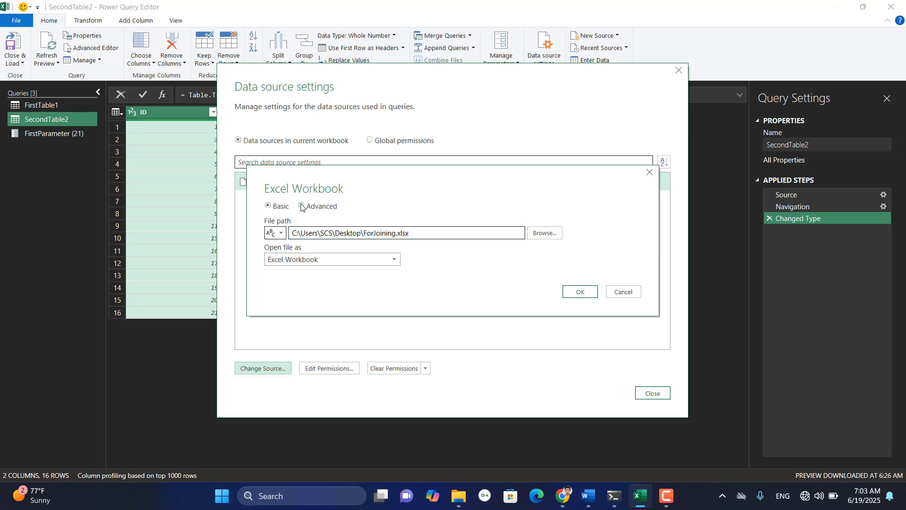
{"action": "left_click", "coordinate": [333, 254]}
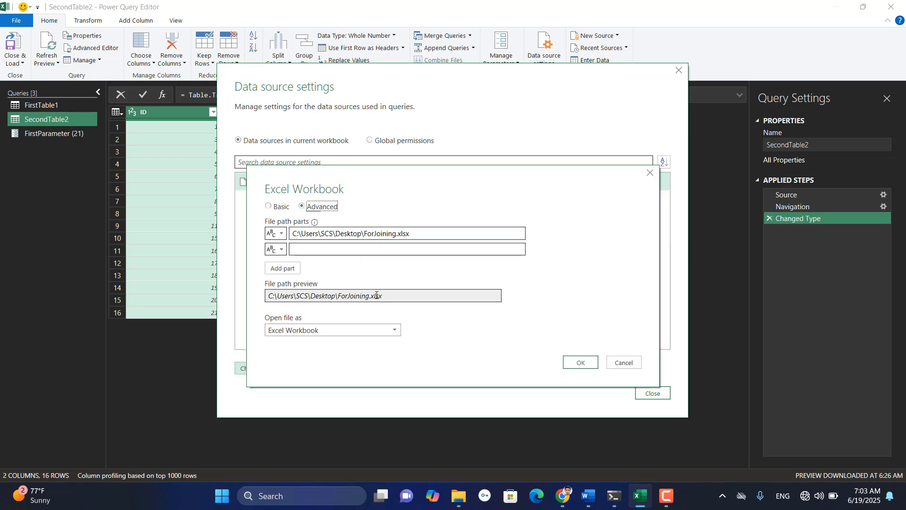
{"action": "left_click", "coordinate": [280, 207]}
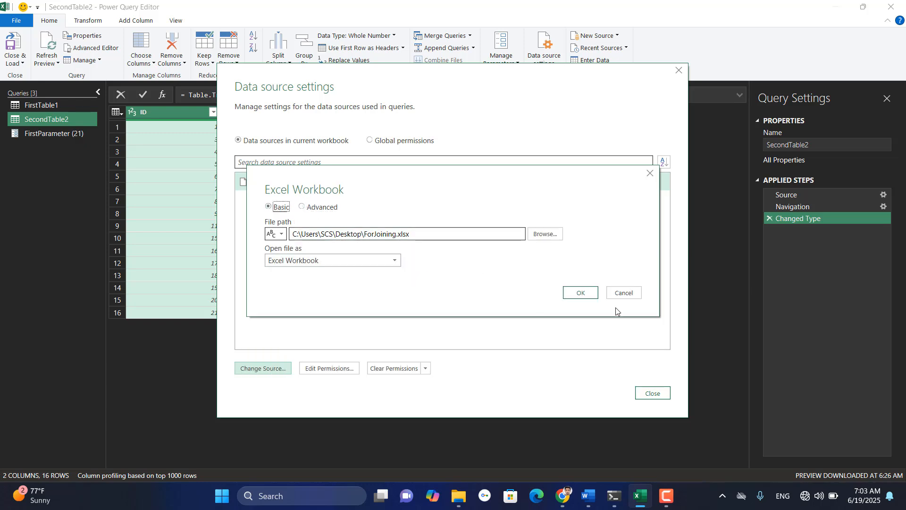
{"action": "left_click", "coordinate": [624, 293]}
- Examine the privacy level choices and permission-clearing options for forjoining.xlsx, and close the data source settings
{"action": "left_click", "coordinate": [327, 370]}
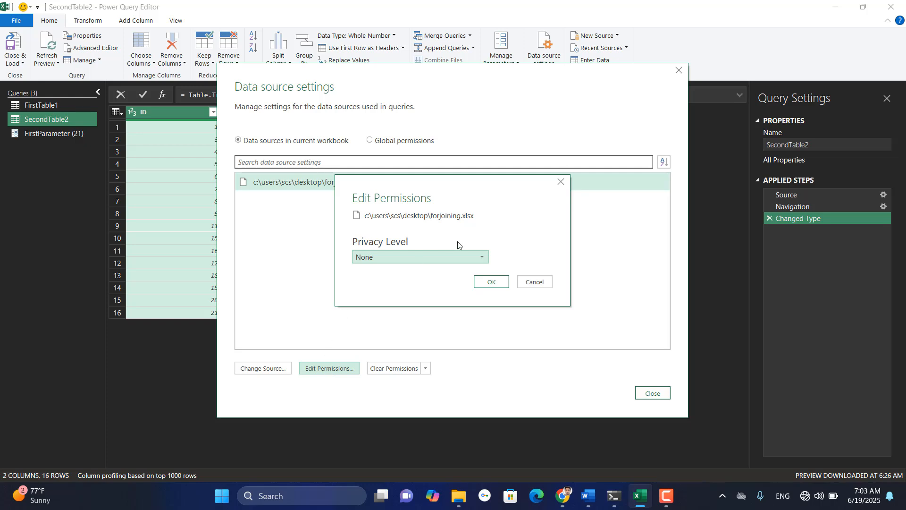
{"action": "left_click", "coordinate": [483, 260]}
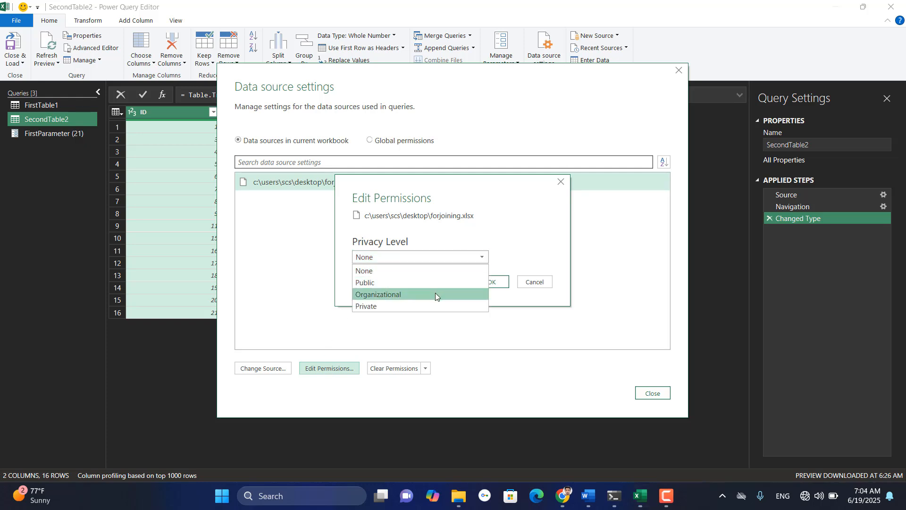
{"action": "left_click", "coordinate": [450, 257]}
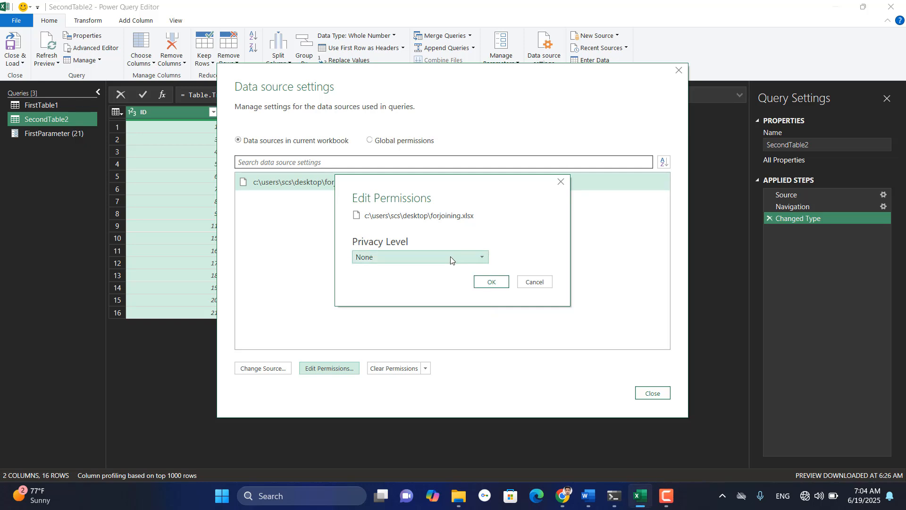
{"action": "left_click", "coordinate": [533, 282]}
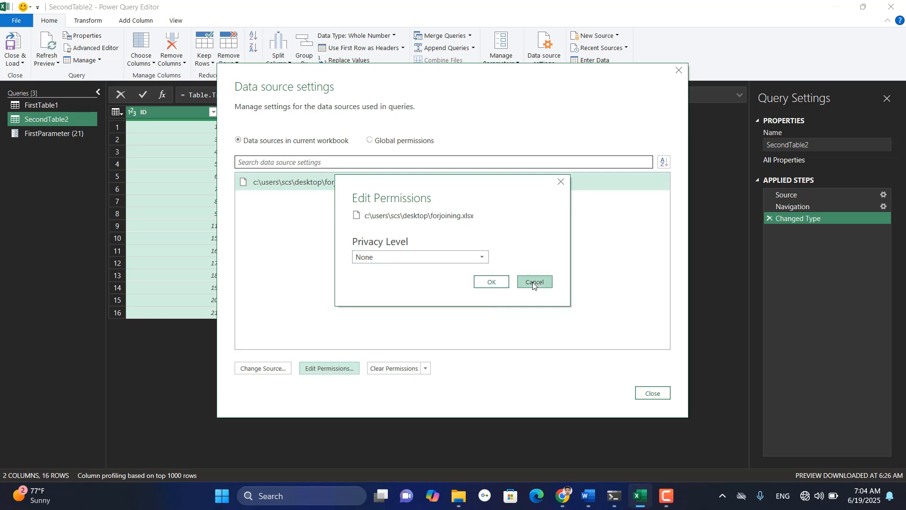
{"action": "left_click", "coordinate": [424, 368]}
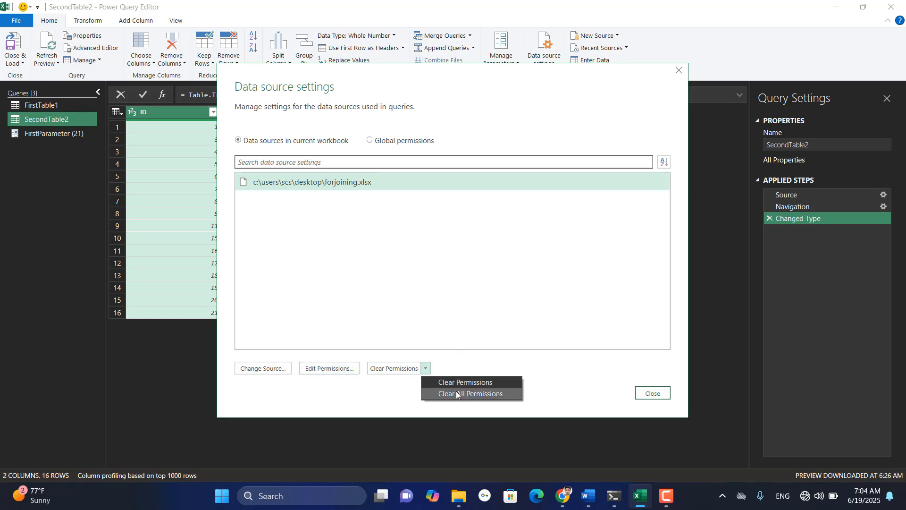
{"action": "left_click", "coordinate": [573, 335]}
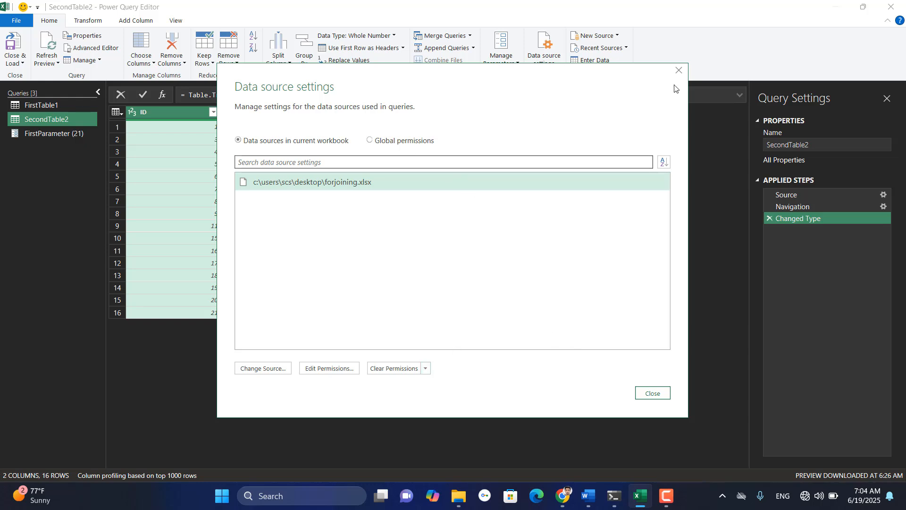
{"action": "left_click", "coordinate": [680, 72]}
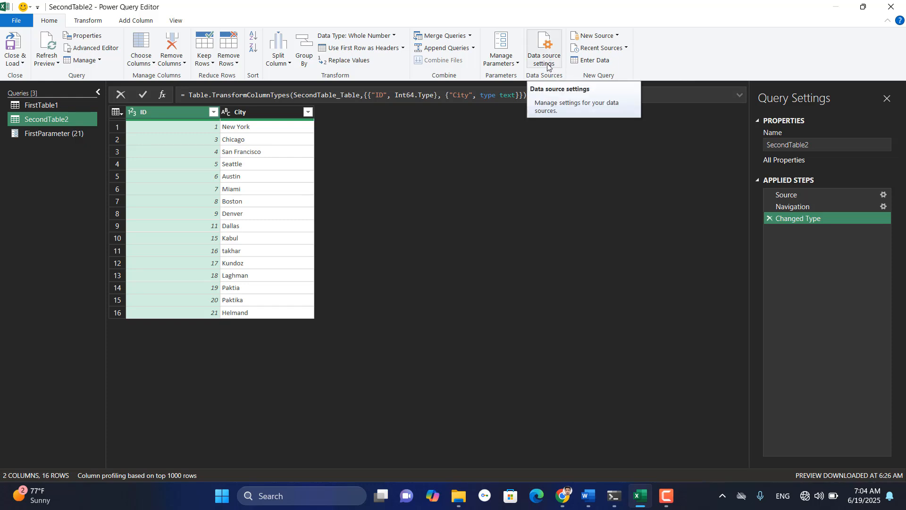
- Examine the available new source categories, including databases, Azure, online services and other sources, and the list of recent sources
{"action": "left_click", "coordinate": [616, 36]}
{"action": "mouse_move", "coordinate": [626, 51]}
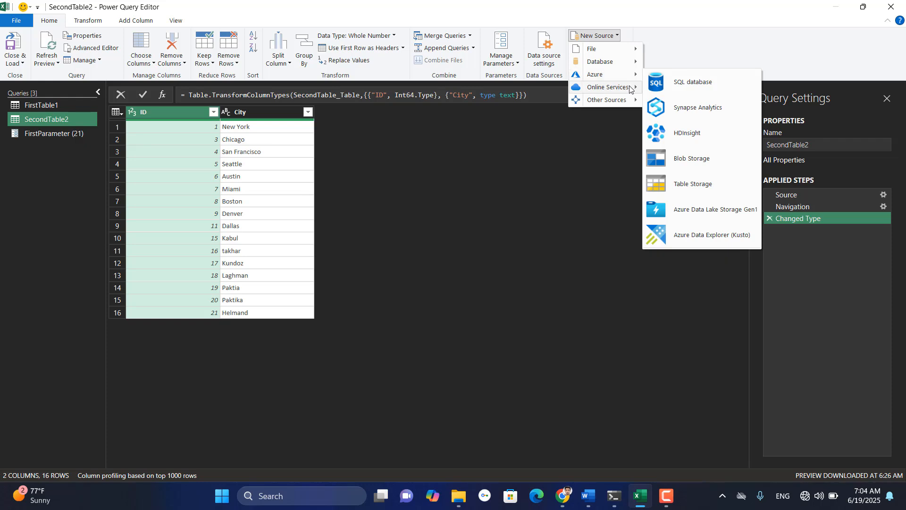
{"action": "mouse_move", "coordinate": [630, 86]}
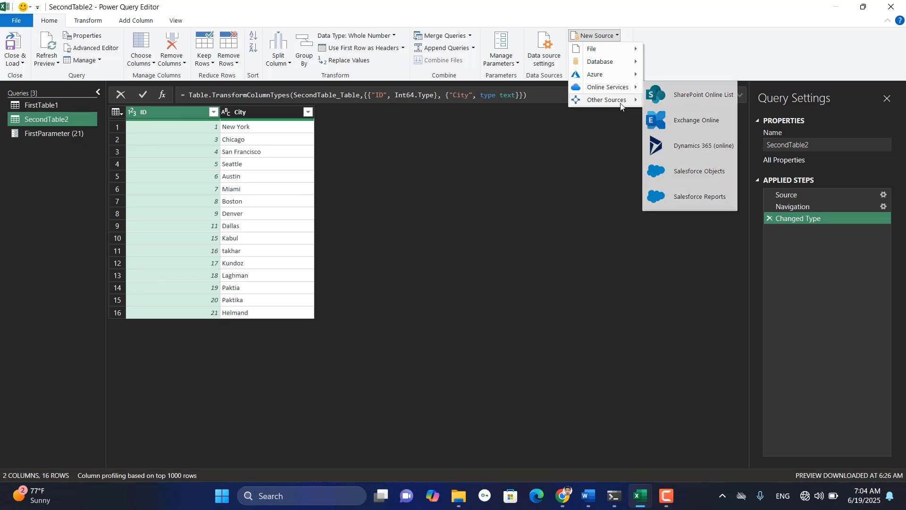
{"action": "mouse_move", "coordinate": [626, 102]}
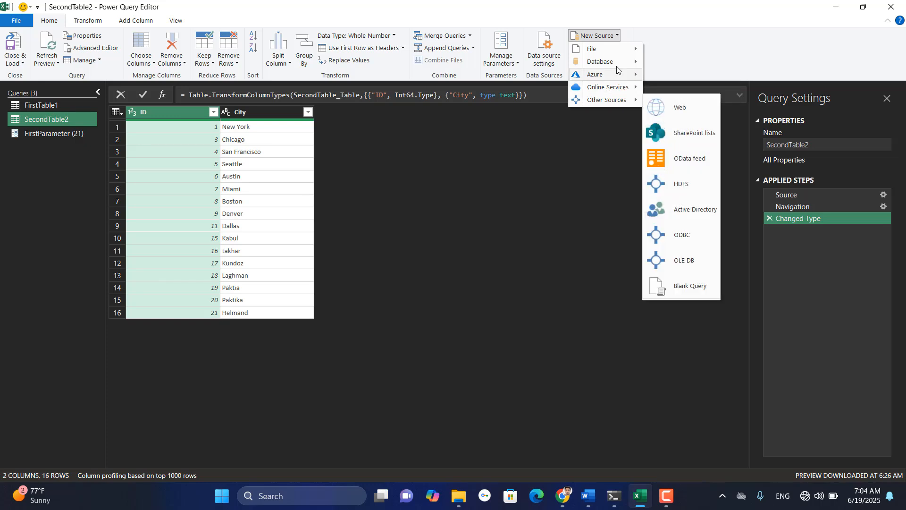
{"action": "mouse_move", "coordinate": [618, 51]}
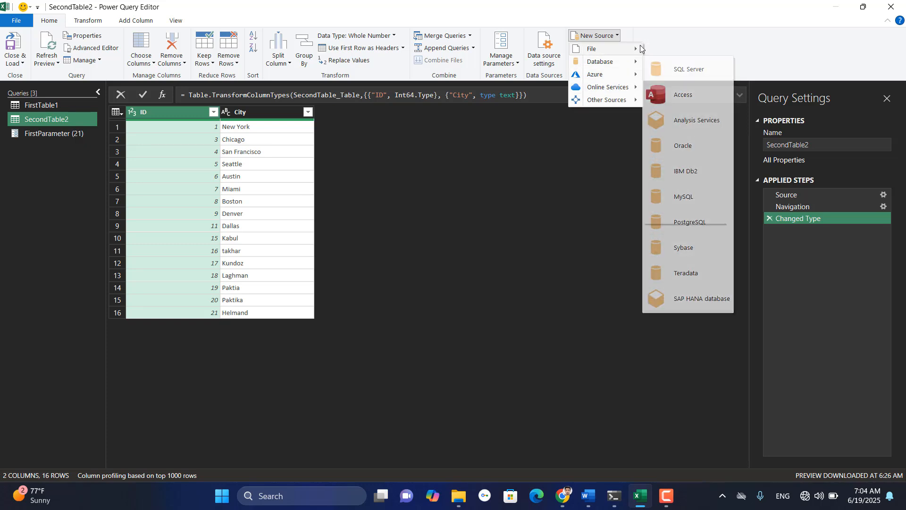
{"action": "left_click", "coordinate": [675, 37]}
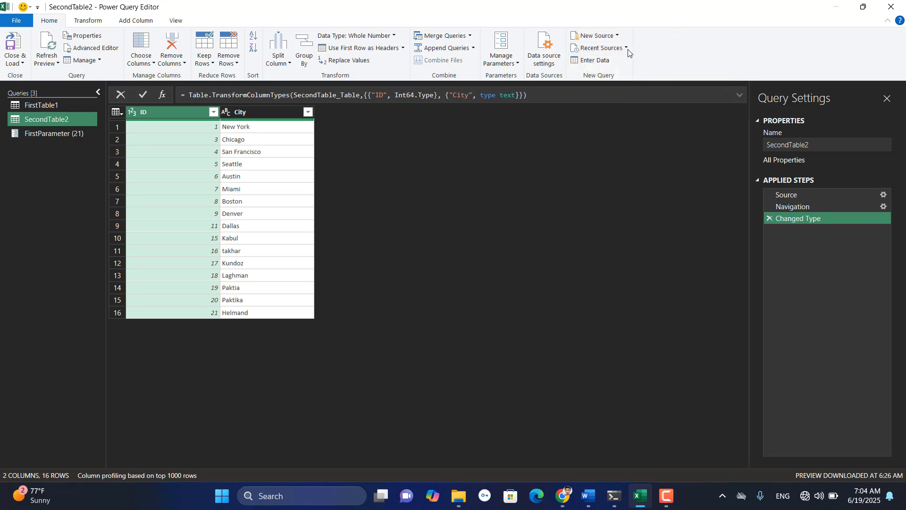
{"action": "left_click", "coordinate": [626, 49]}
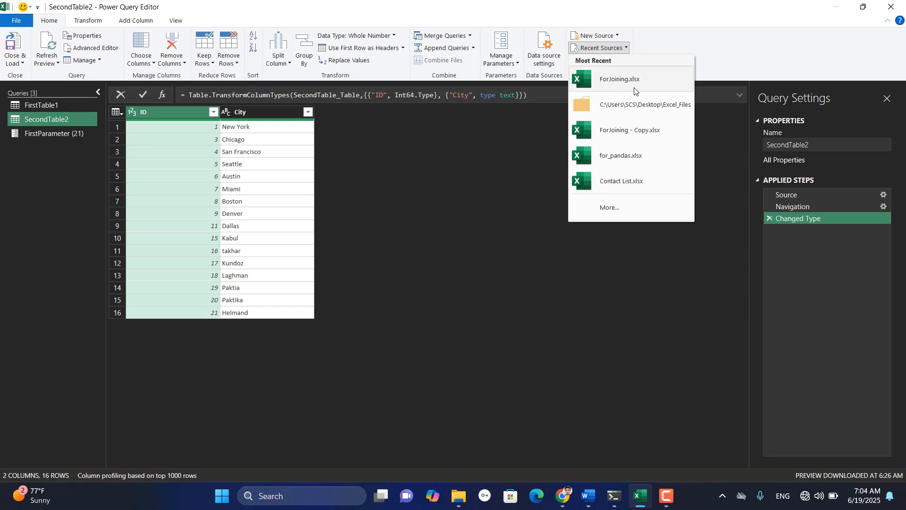
{"action": "left_click", "coordinate": [692, 49]}
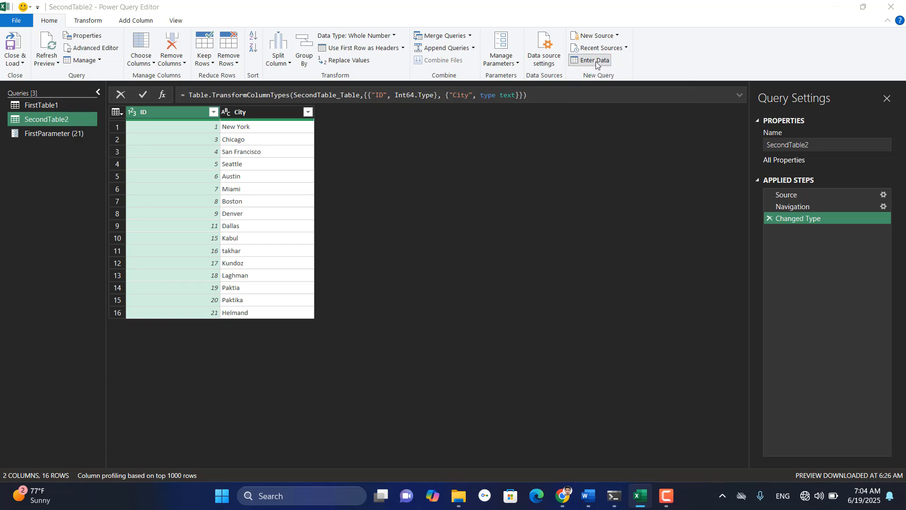
- Create a manually entered table with ID, Name and Salary as three rows of Column1
{"action": "left_click", "coordinate": [595, 62]}
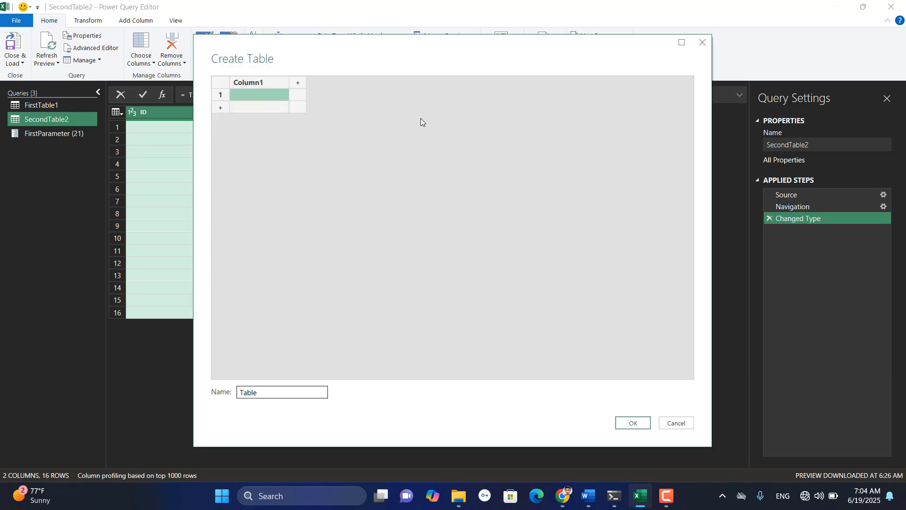
{"action": "left_click", "coordinate": [259, 95]}
{"action": "key", "text": "Return"}
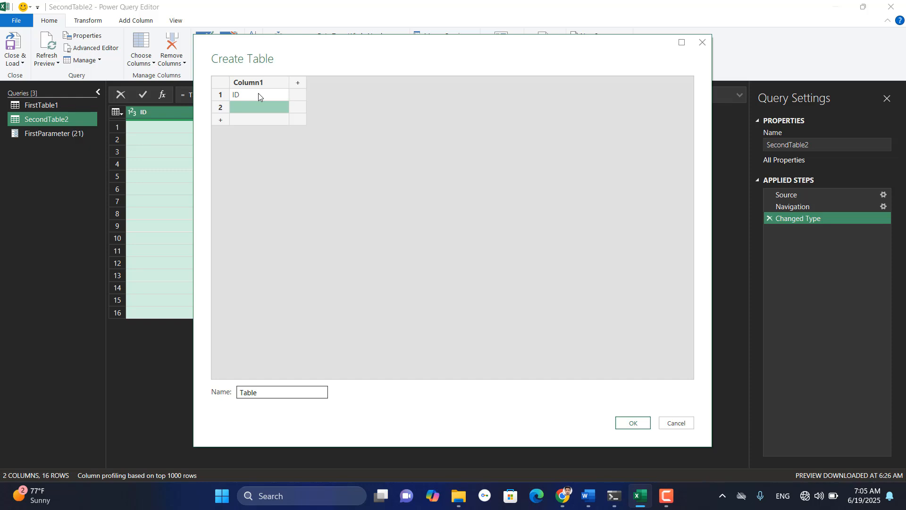
{"action": "type", "text": "Name"}
{"action": "key", "text": "Return"}
{"action": "type", "text": "Salar"}
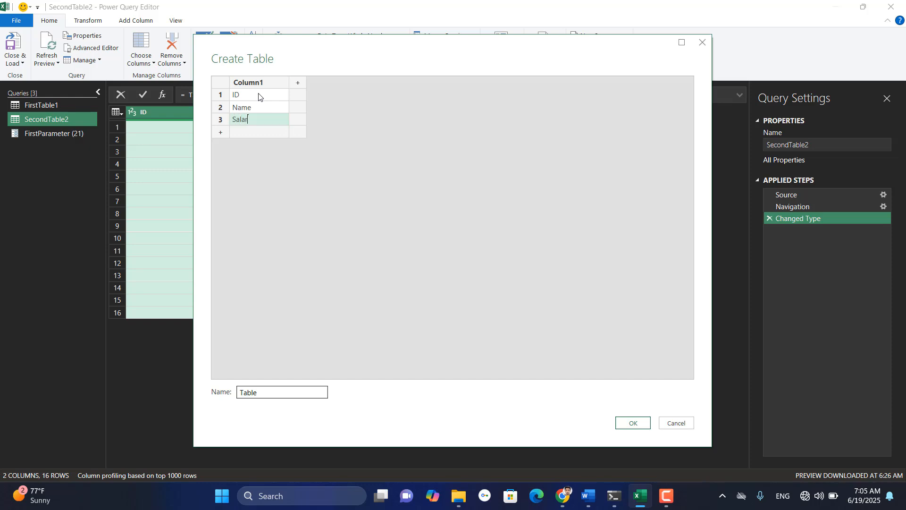
{"action": "type", "text": "y"}
{"action": "left_click", "coordinate": [642, 426]}
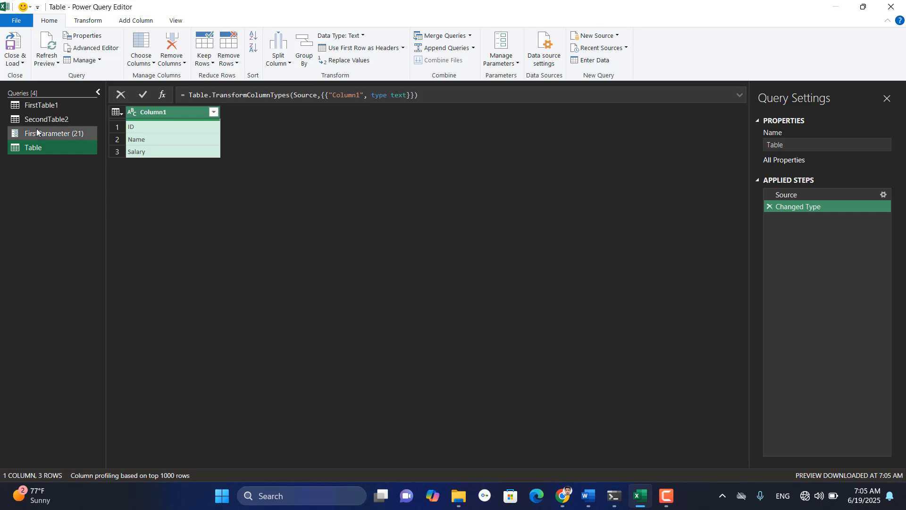
- Delete the manually entered query Table and display FirstTable1
{"action": "right_click", "coordinate": [45, 149]}
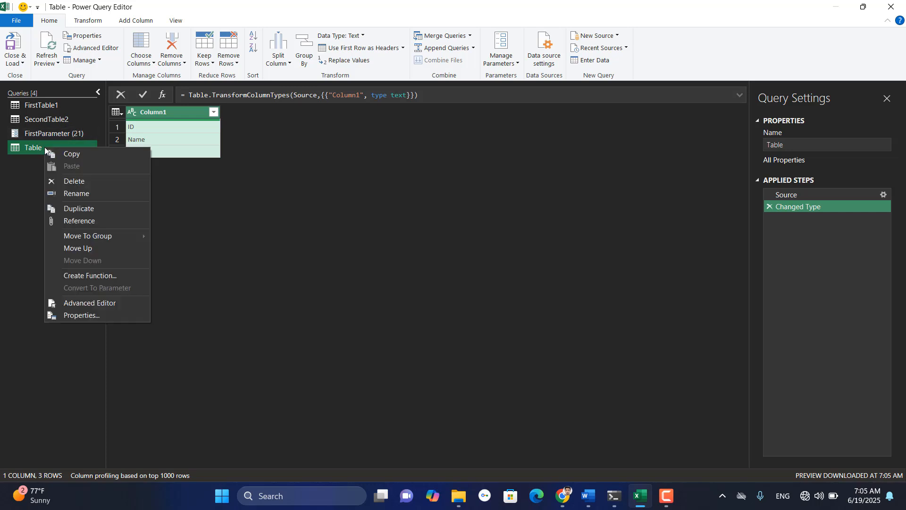
{"action": "left_click", "coordinate": [86, 180]}
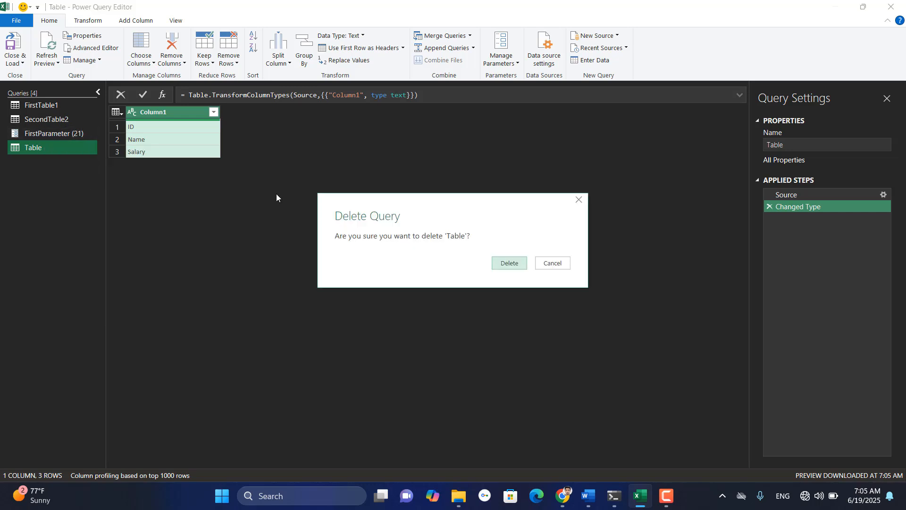
{"action": "left_click", "coordinate": [513, 264]}
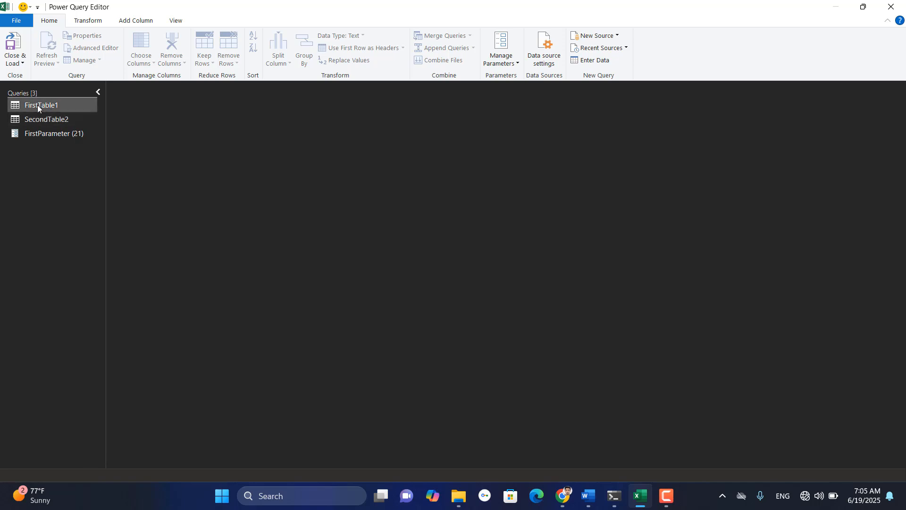
{"action": "left_click", "coordinate": [38, 105]}
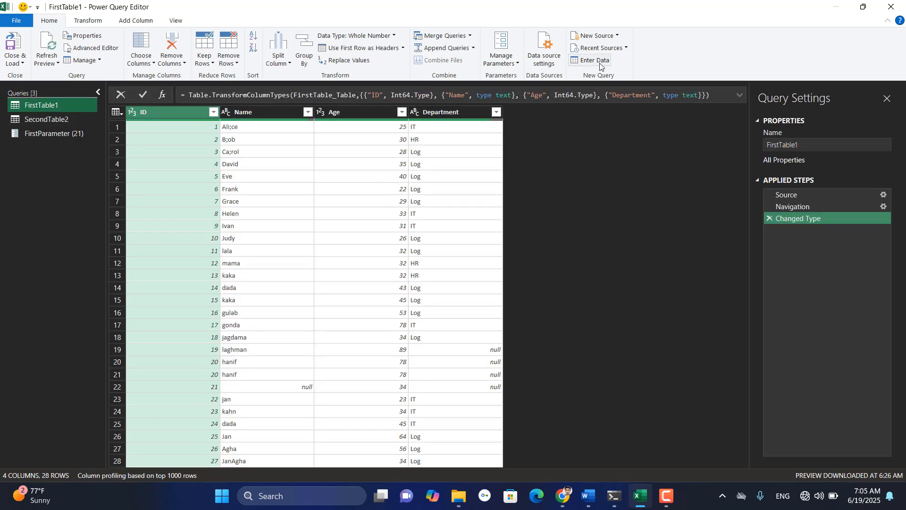
- Start another manually entered table, rename its column to Name and fill three rows with sample names
{"action": "left_click", "coordinate": [601, 66]}
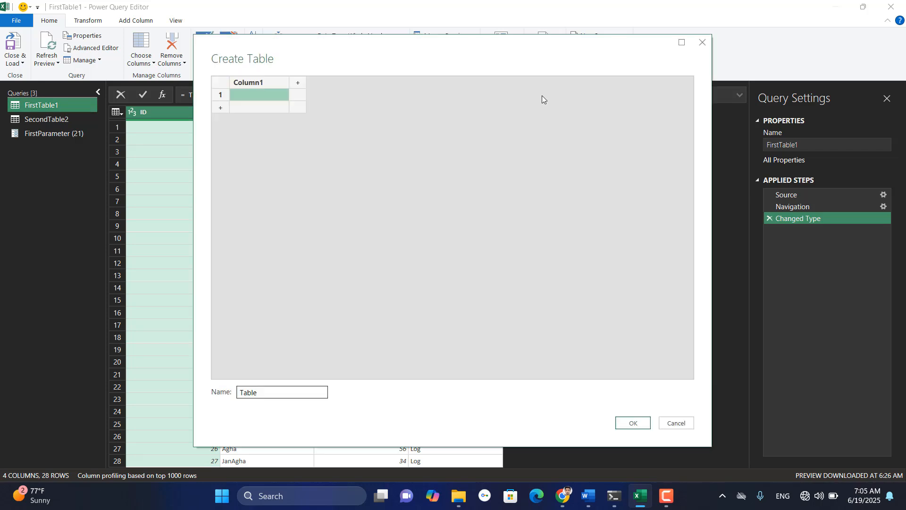
{"action": "double_click", "coordinate": [262, 83]}
{"action": "type", "text": "Lalal"}
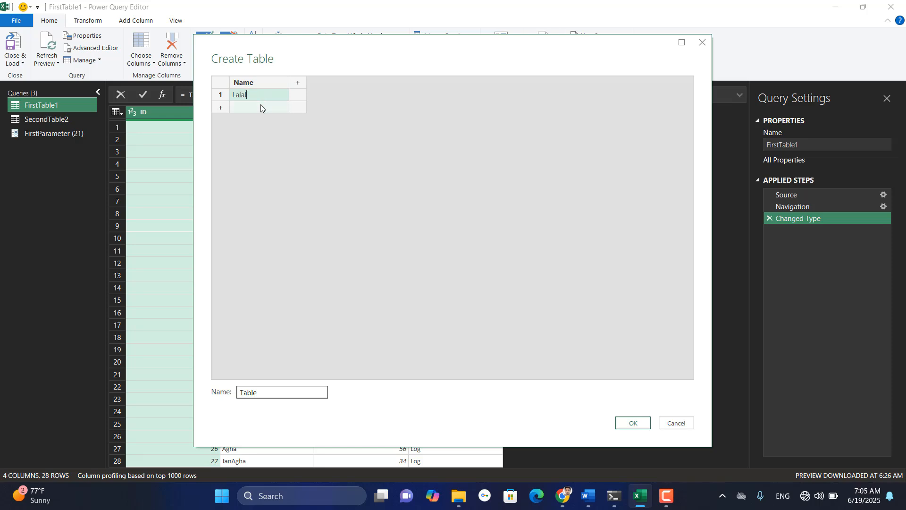
{"action": "left_click", "coordinate": [262, 107]}
{"action": "type", "text": "K"}
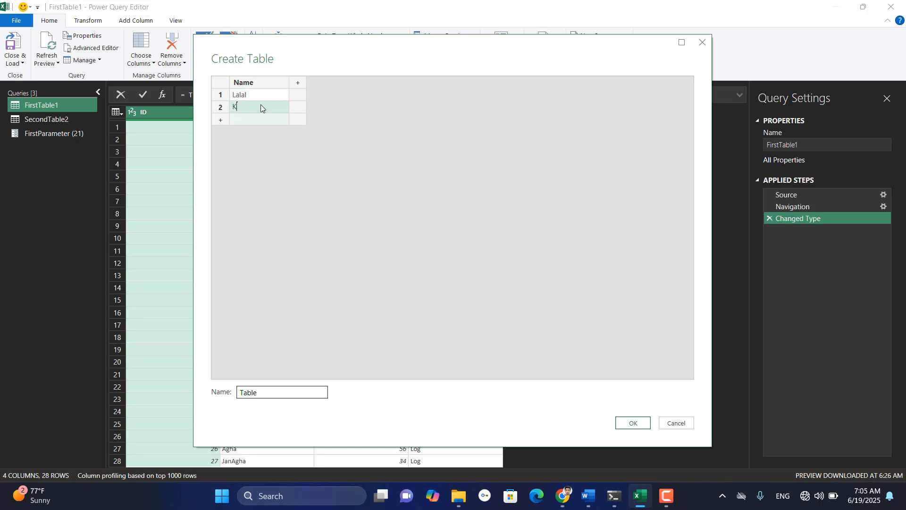
{"action": "type", "text": "aka"}
{"action": "key", "text": "Return"}
{"action": "type", "text": "Dada"}
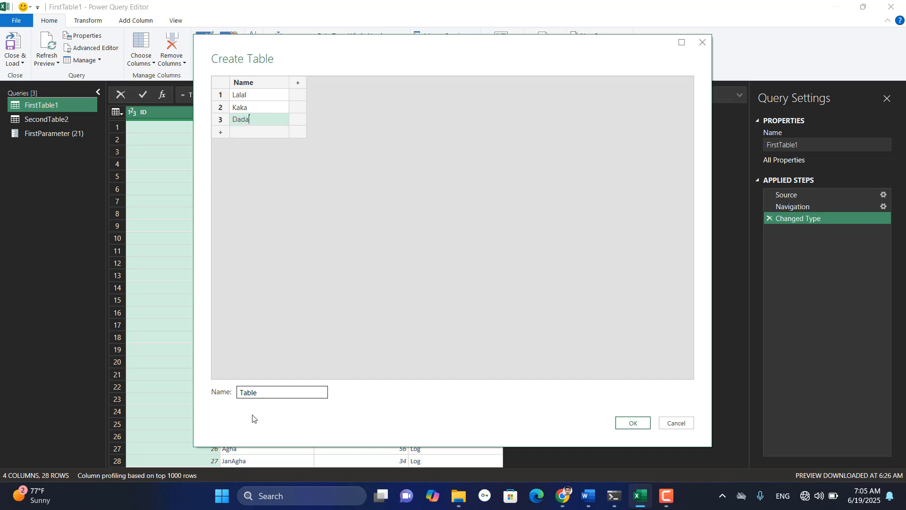
- Name the new table Manual Table and create it as a query
{"action": "left_click", "coordinate": [269, 394]}
{"action": "left_click", "coordinate": [269, 394]}
{"action": "key", "text": "BackSpace"}
{"action": "key", "text": "BackSpace"}
{"action": "key", "text": "BackSpace"}
{"action": "key", "text": "BackSpace"}
{"action": "key", "text": "BackSpace"}
{"action": "type", "text": "Manual "}
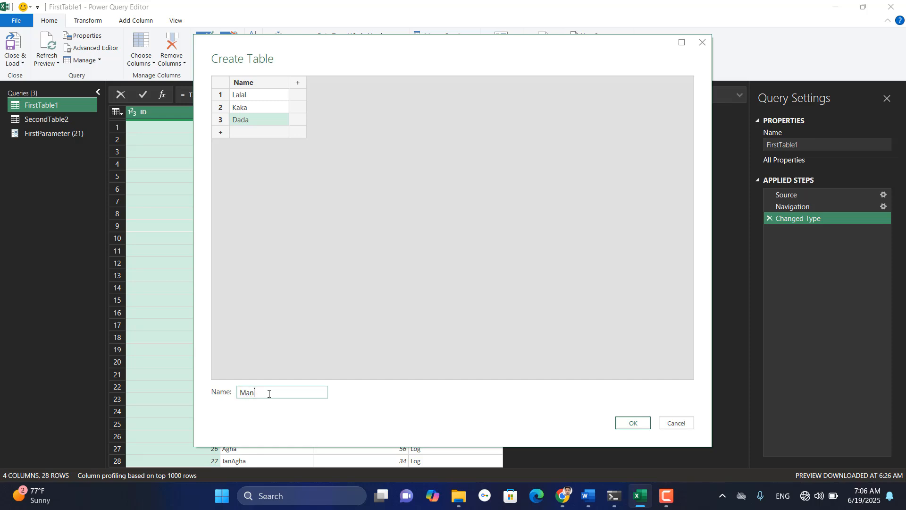
{"action": "type", "text": "Table"}
{"action": "key", "text": "Return"}
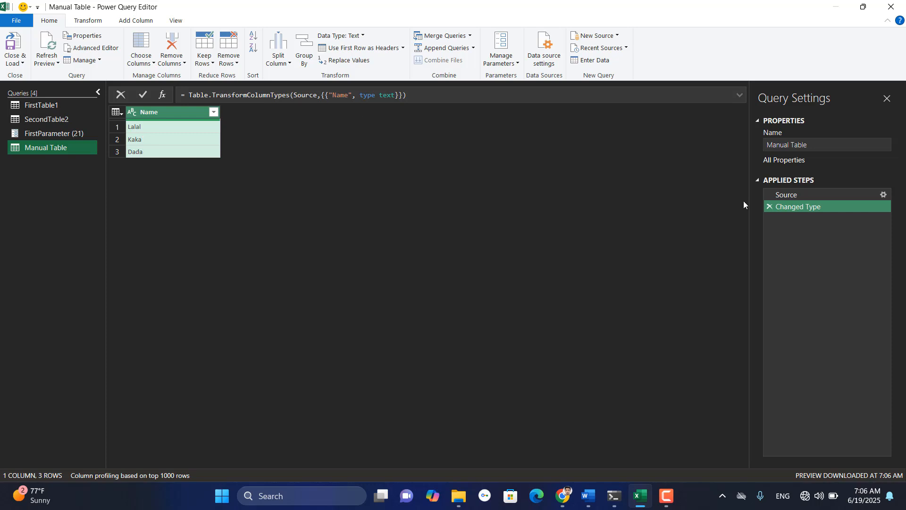
- Delete the Manual Table query and return to FirstTable1
{"action": "right_click", "coordinate": [53, 149]}
{"action": "left_click", "coordinate": [94, 182]}
{"action": "left_click", "coordinate": [520, 267]}
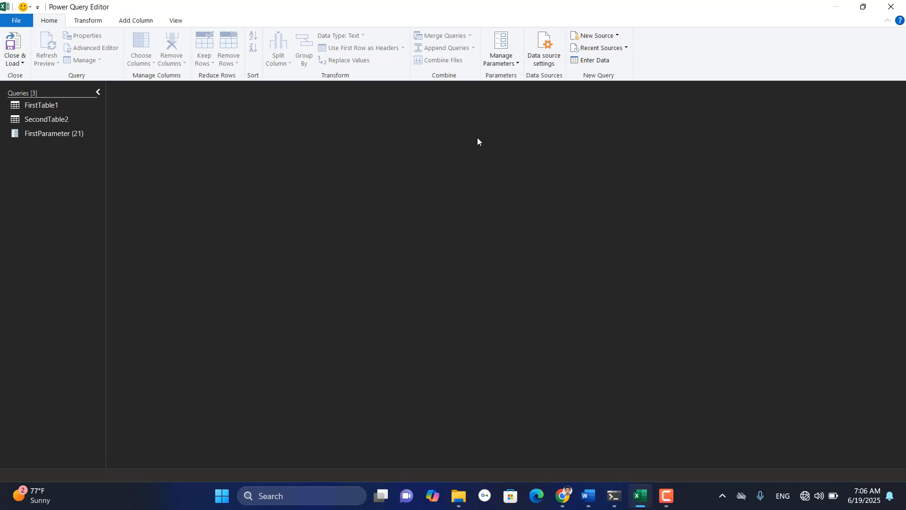
{"action": "left_click", "coordinate": [45, 104]}
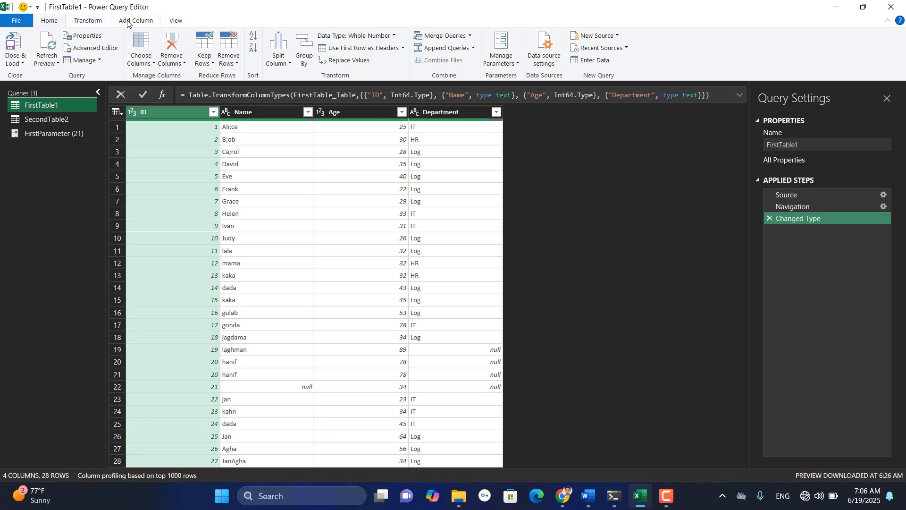
{"action": "left_click", "coordinate": [97, 21]}
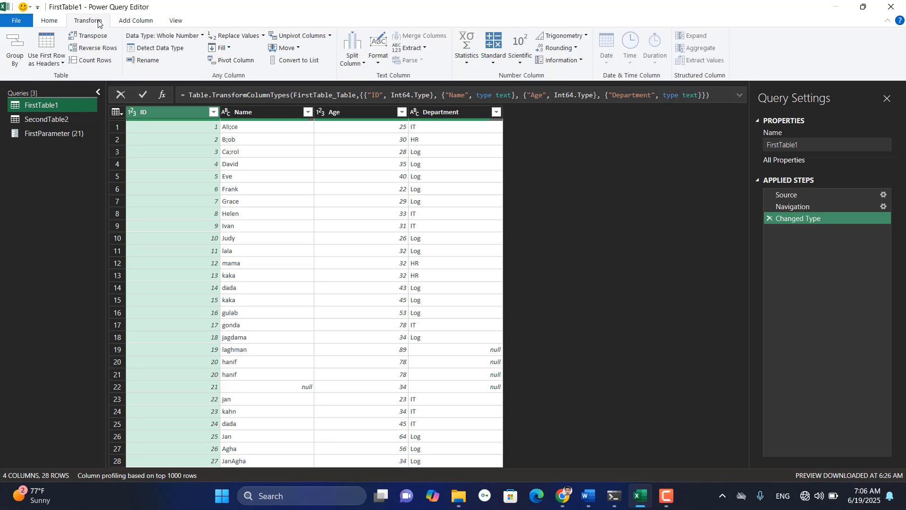
{"action": "left_click", "coordinate": [130, 22]}
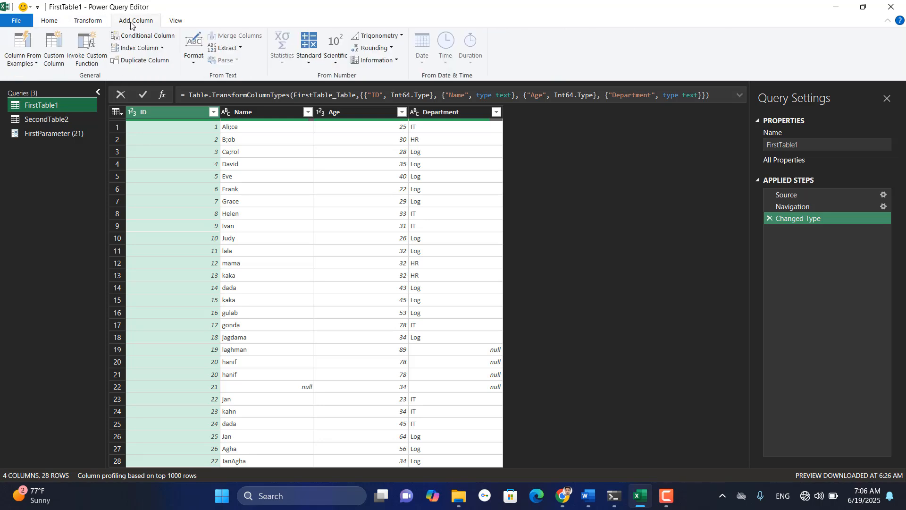
{"action": "left_click", "coordinate": [175, 23]}
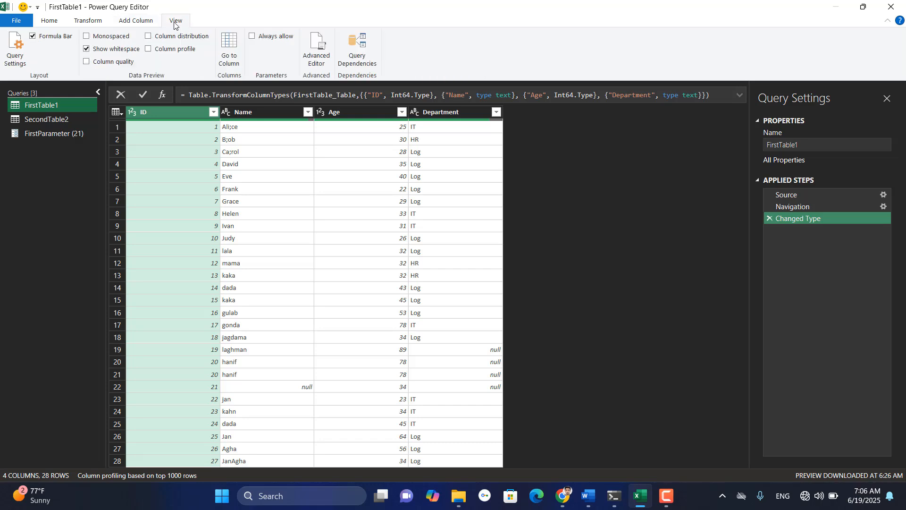